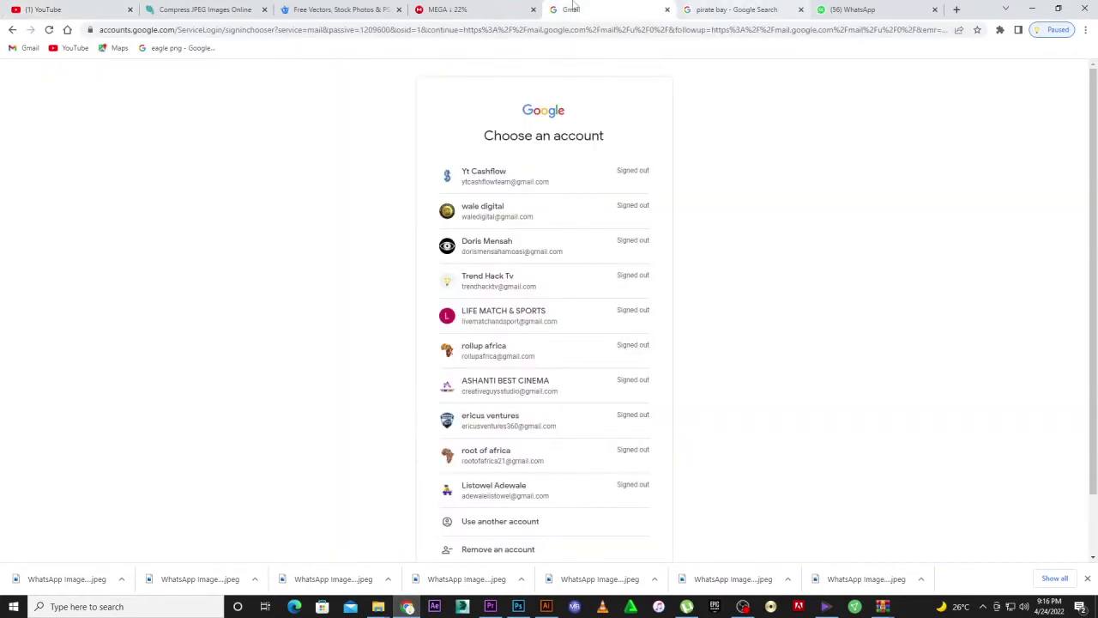
Bring the Freepik tab to the front while the MEGA zip download keeps running.
click(346, 9)
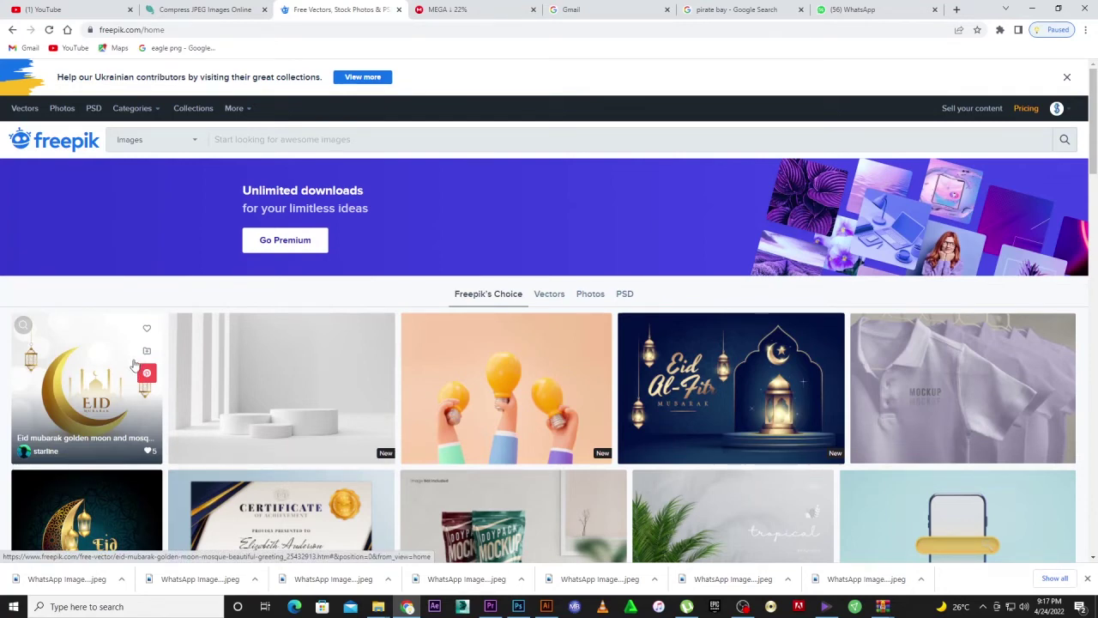
Search Freepik for 'logo', dismiss the advertising popup, and browse the 805,552 results.
click(245, 139)
text(logo)
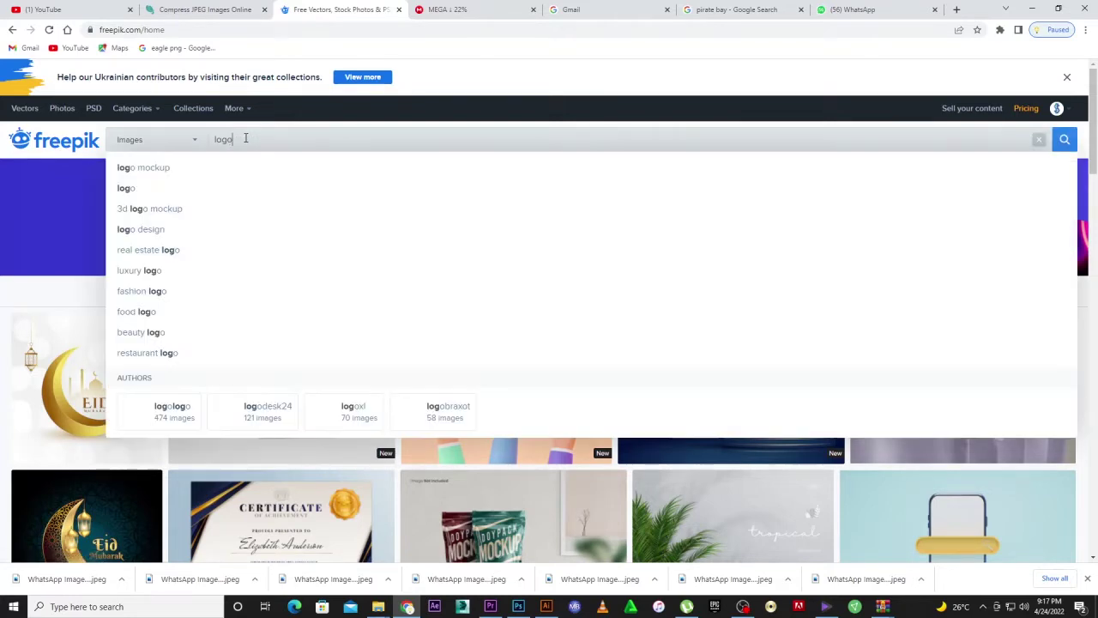
key(Return)
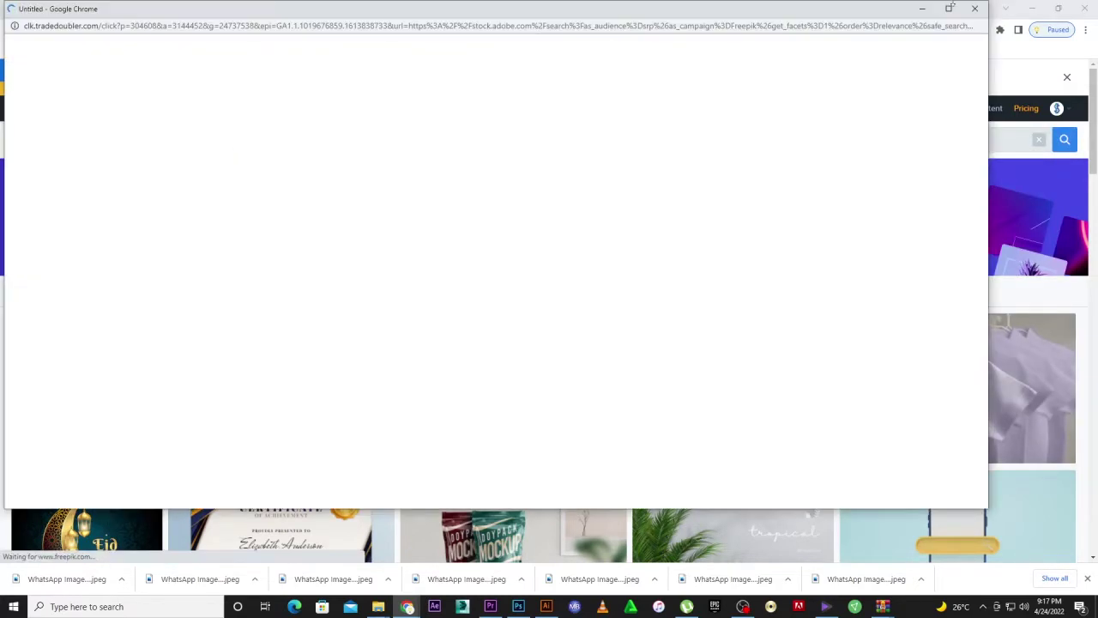
click(974, 8)
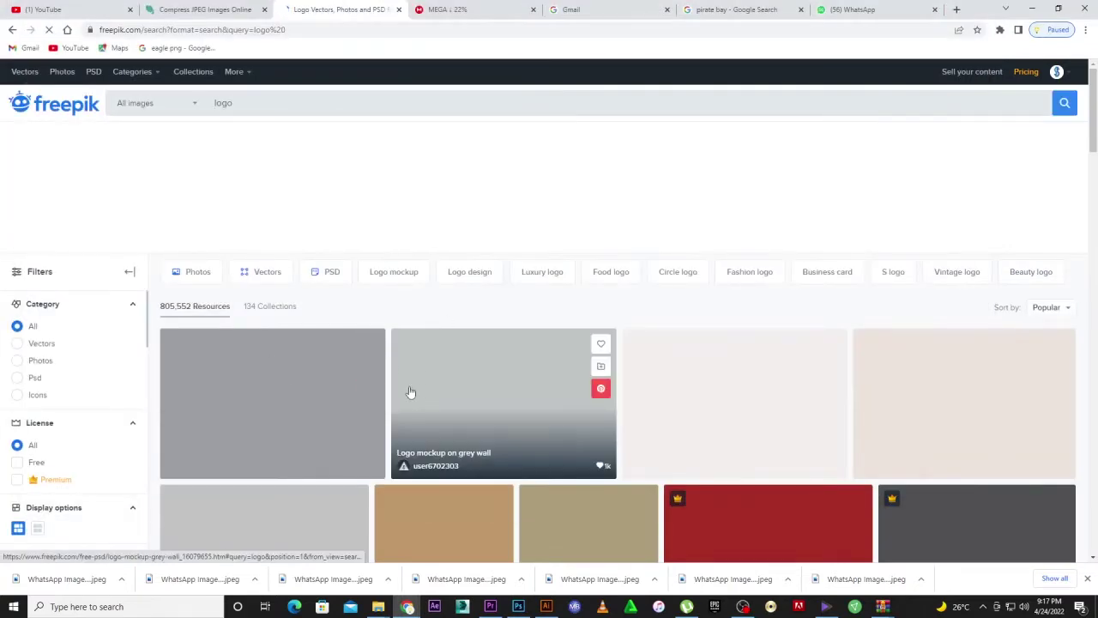
scroll(537, 318, down, 3)
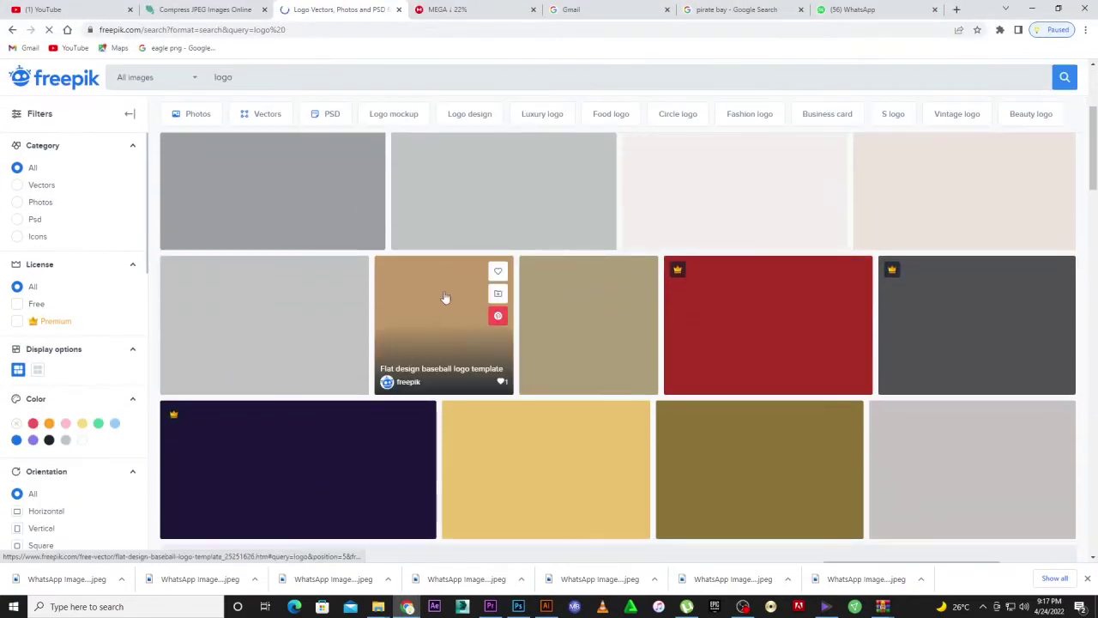
scroll(387, 245, up, 3)
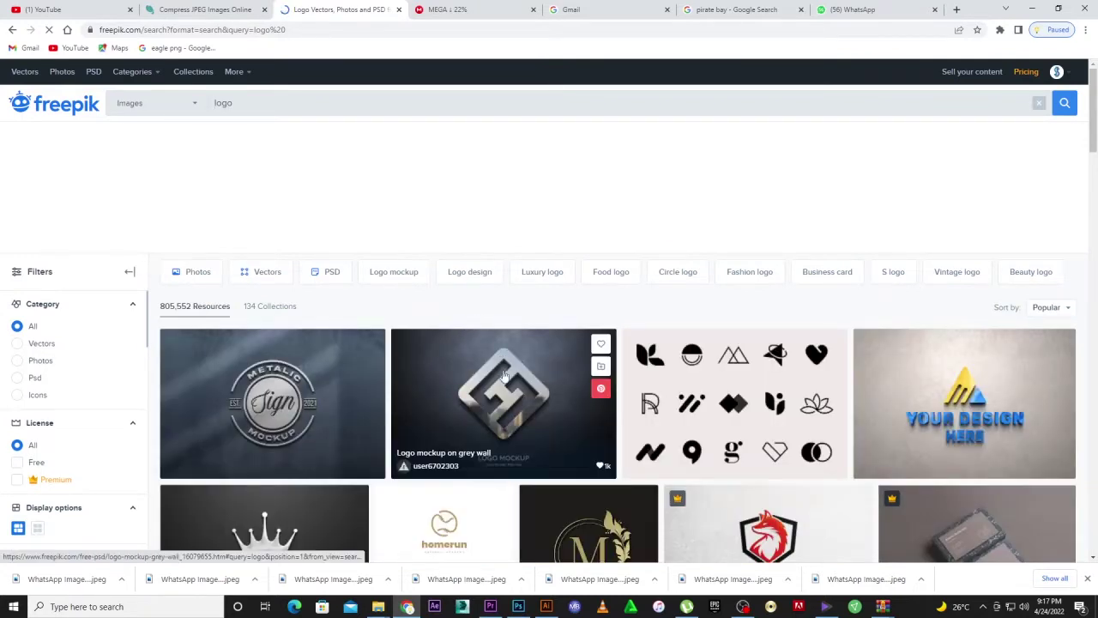
scroll(377, 369, down, 3)
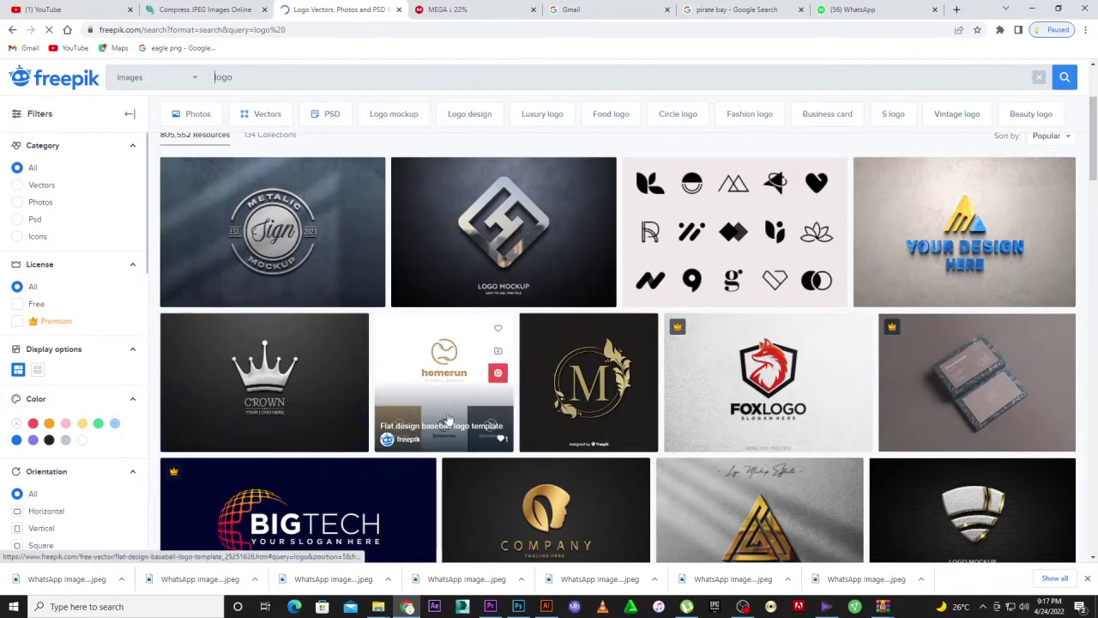
scroll(446, 417, down, 1)
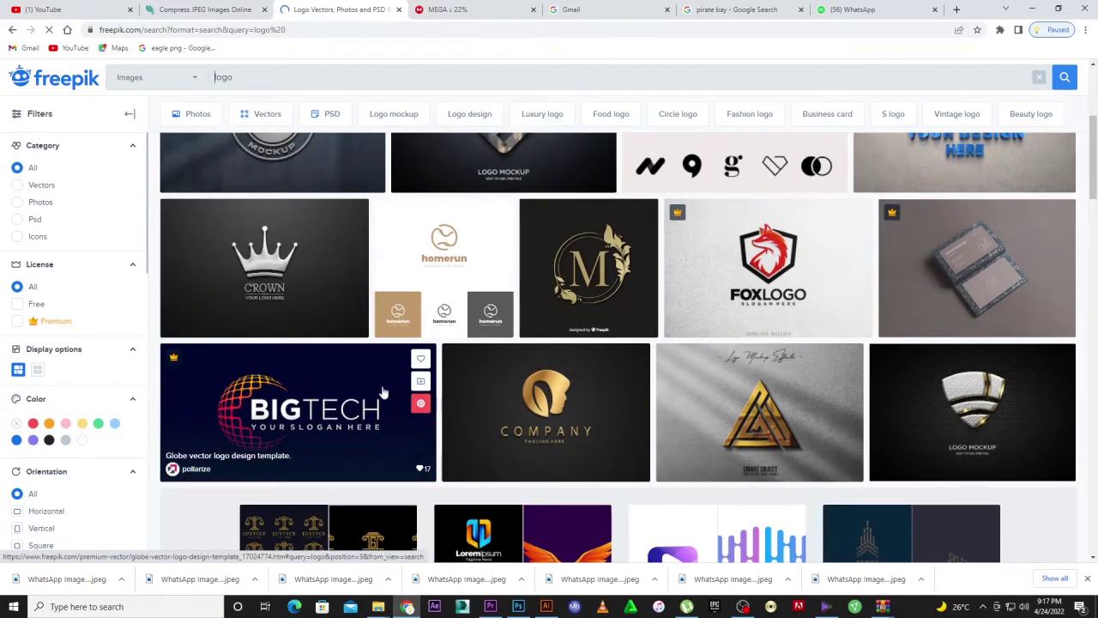
scroll(383, 392, down, 3)
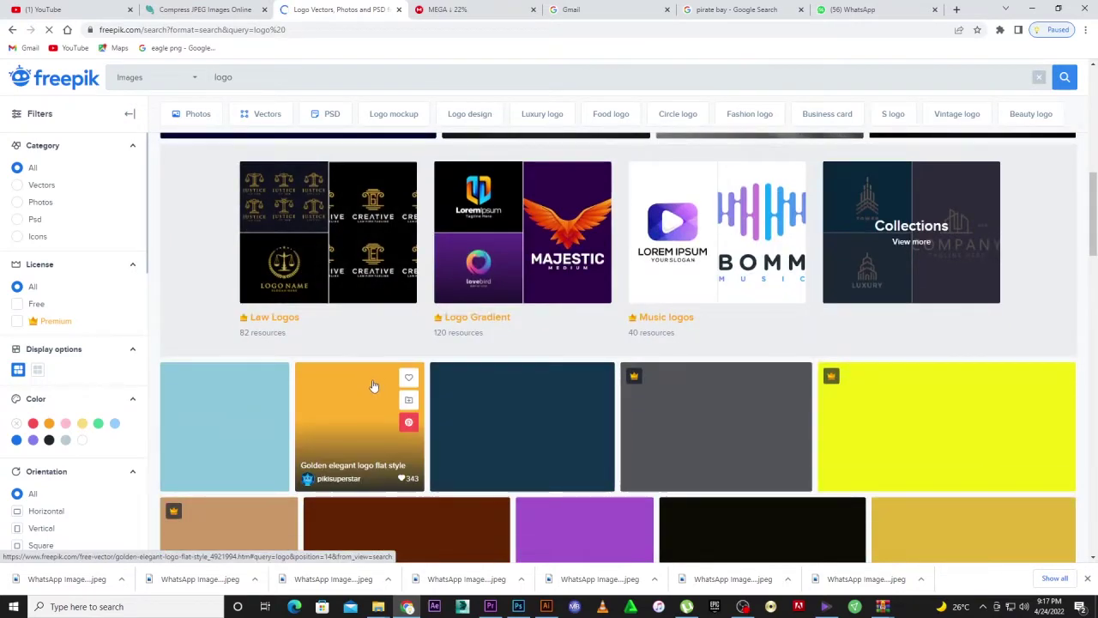
scroll(373, 384, up, 3)
mouse_move(373, 379)
scroll(373, 378, up, 2)
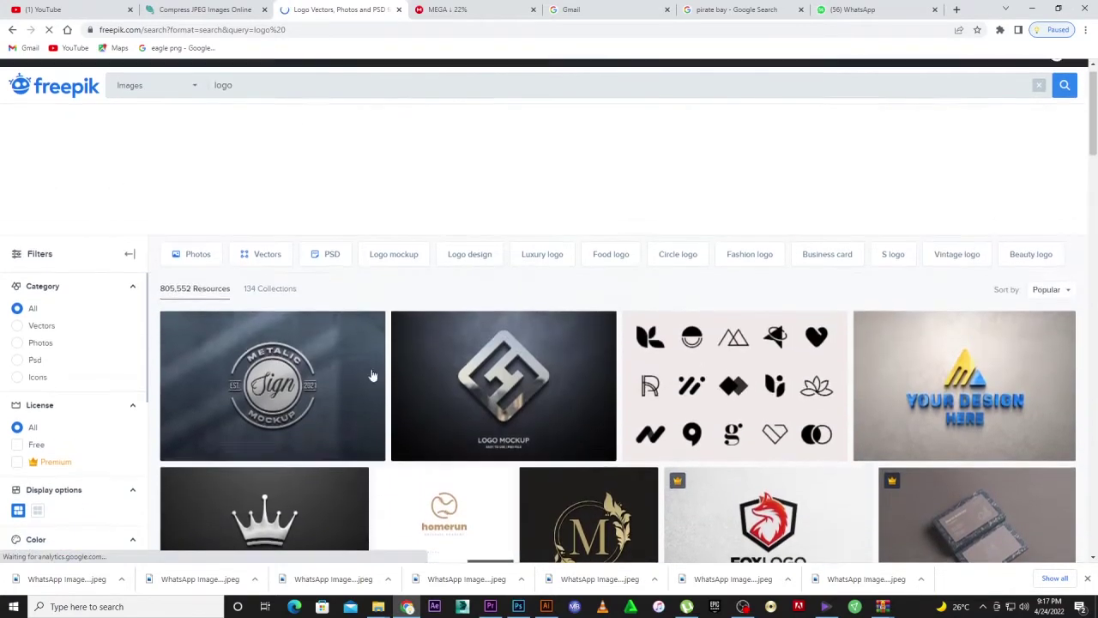
Replace the logo search term, trying 'fly' and then 'book'.
double_click(255, 104)
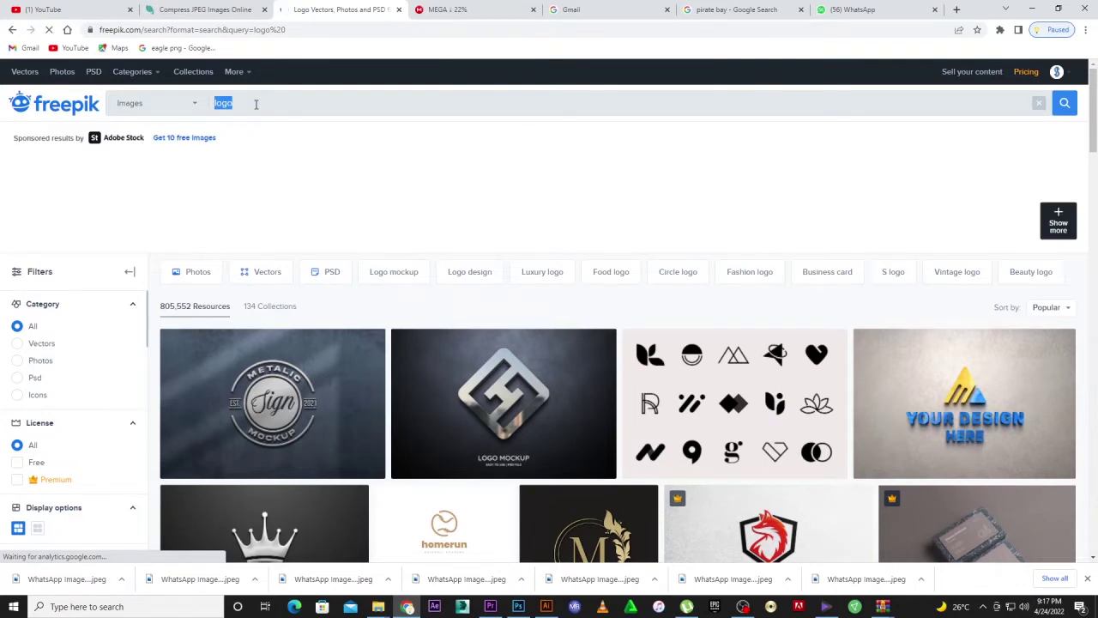
text(fly)
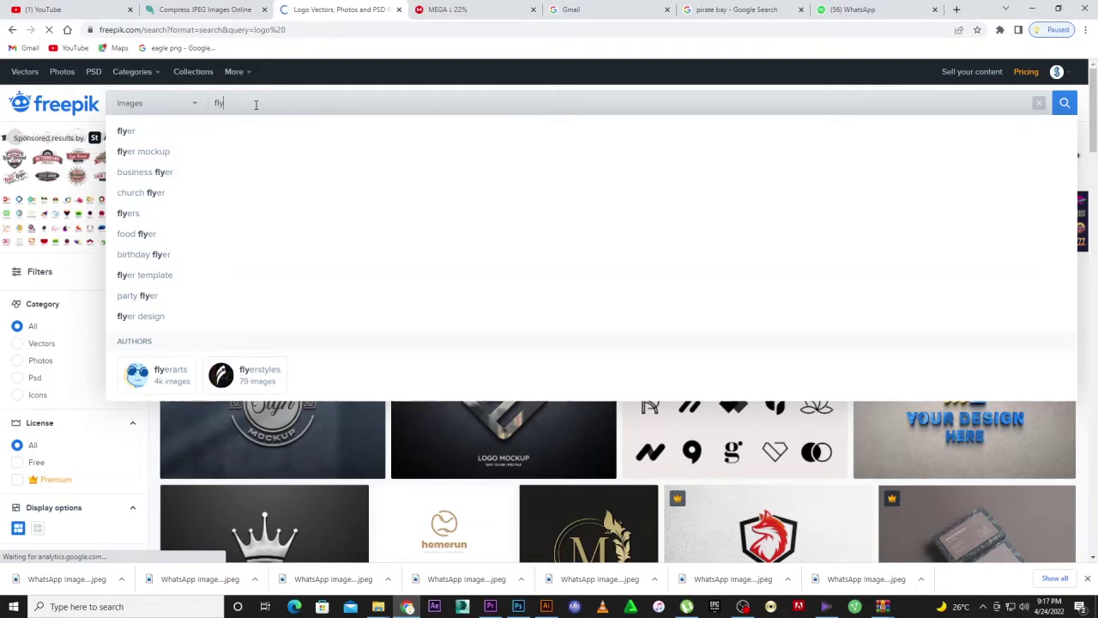
key(BackSpace)
key(BackSpace)
key(BackSpace)
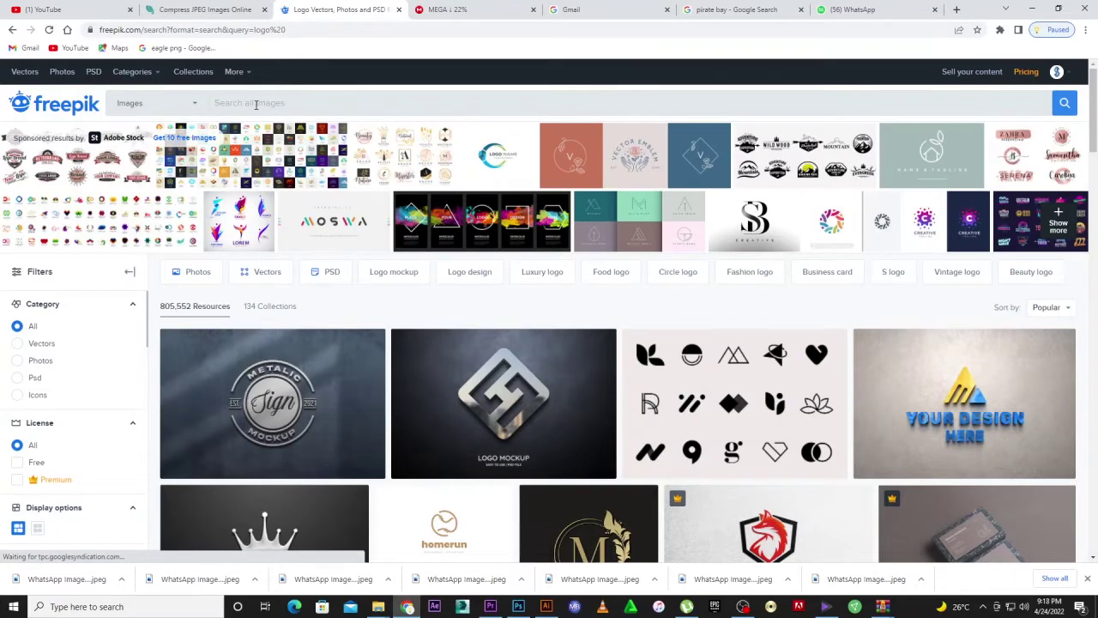
text(book)
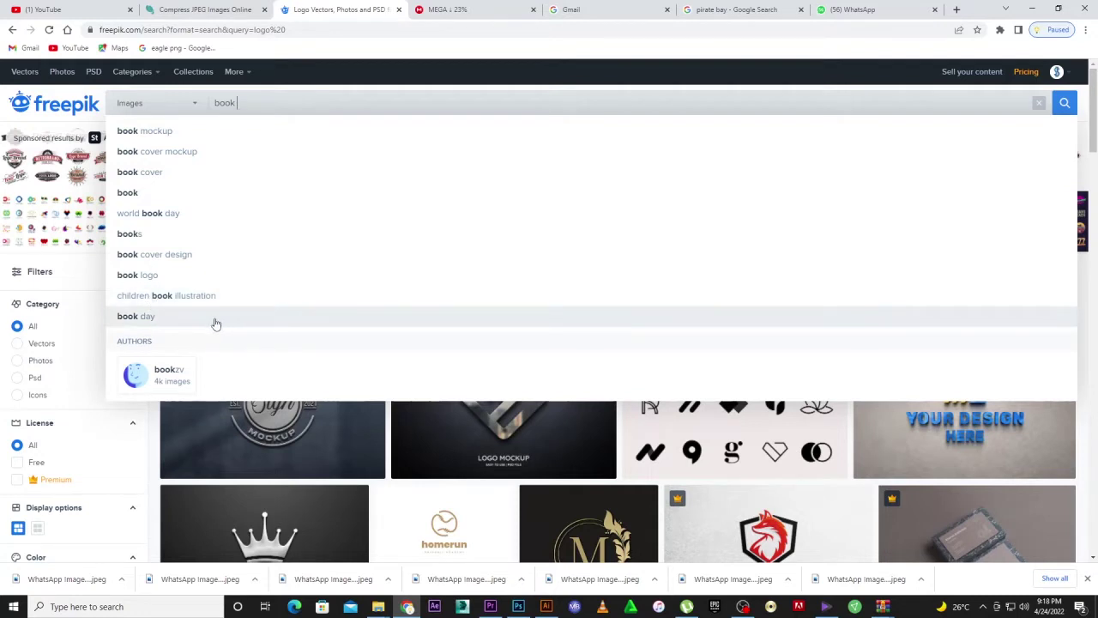
Search for the 'wedding invitation' suggestion and browse its 132,638 results.
double_click(252, 99)
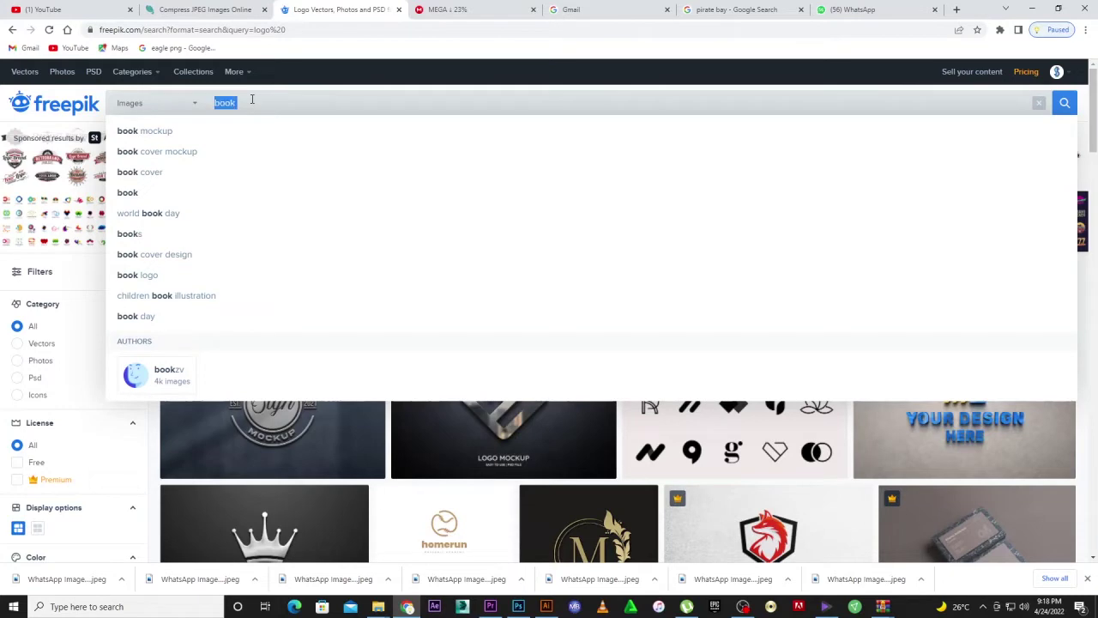
text(wed)
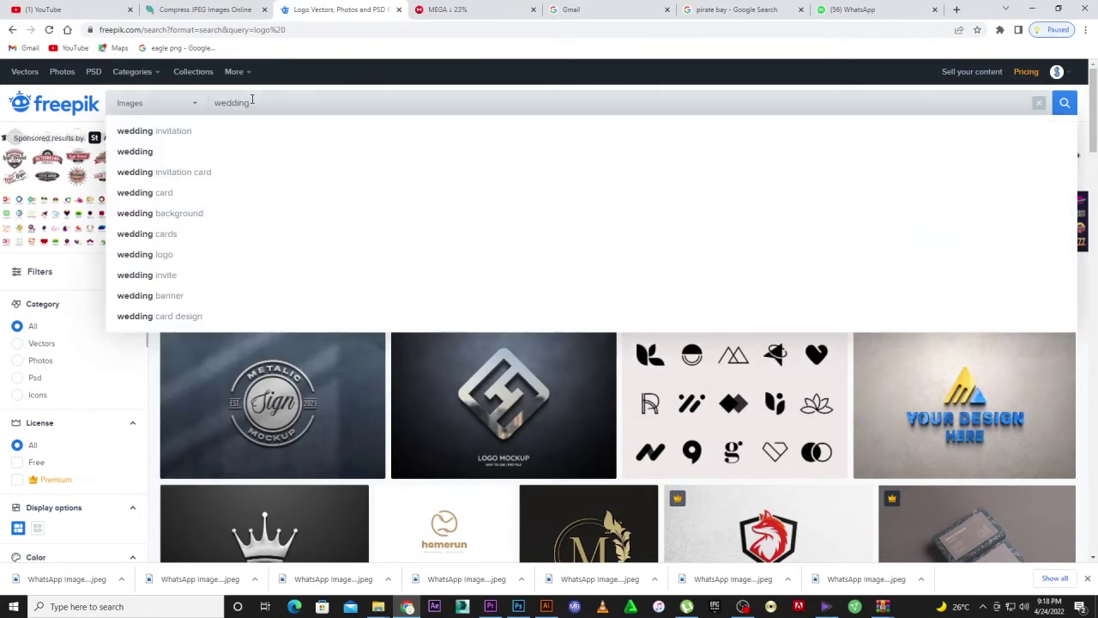
text(ding)
key(Down)
key(Return)
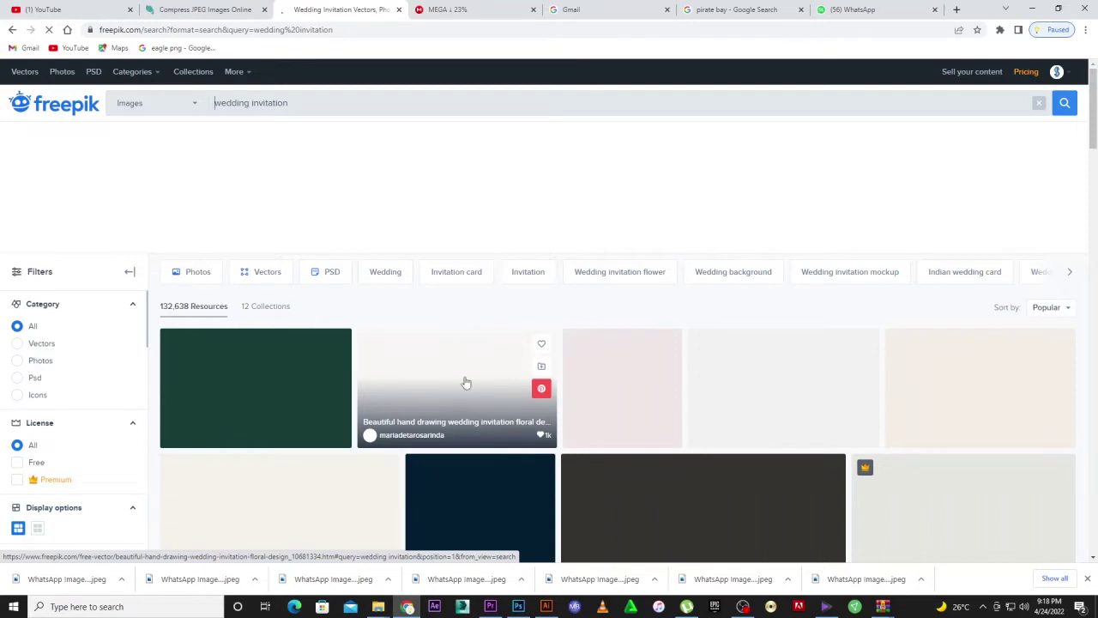
scroll(412, 333, down, 1)
scroll(412, 333, down, 2)
scroll(463, 334, up, 3)
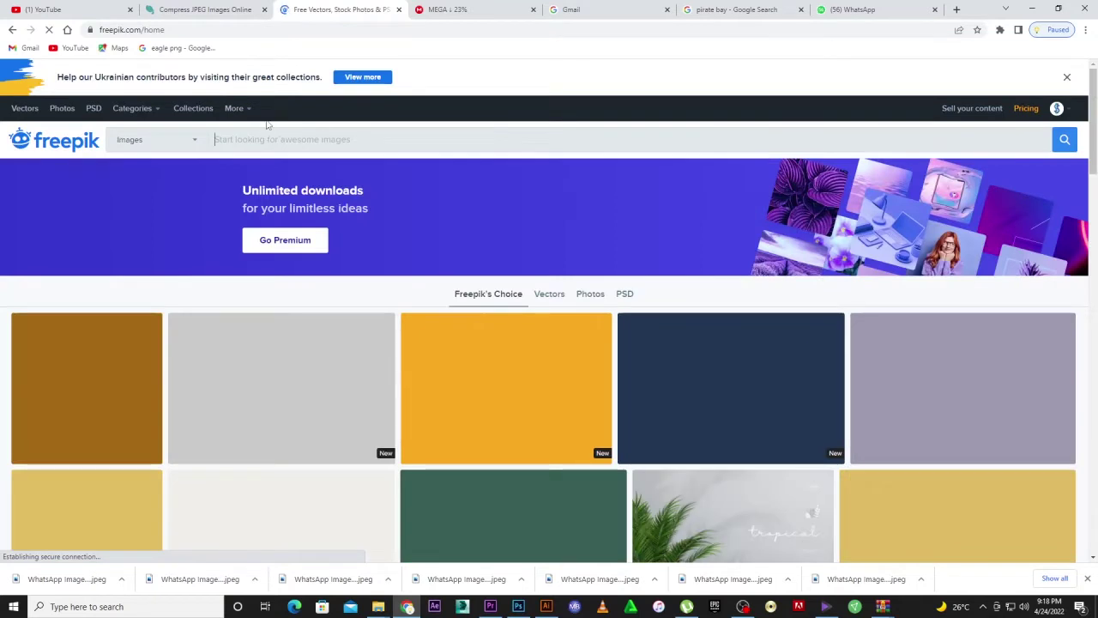
Search Images for 'flyer' and browse the 393,562 flyer template results.
text(flyer)
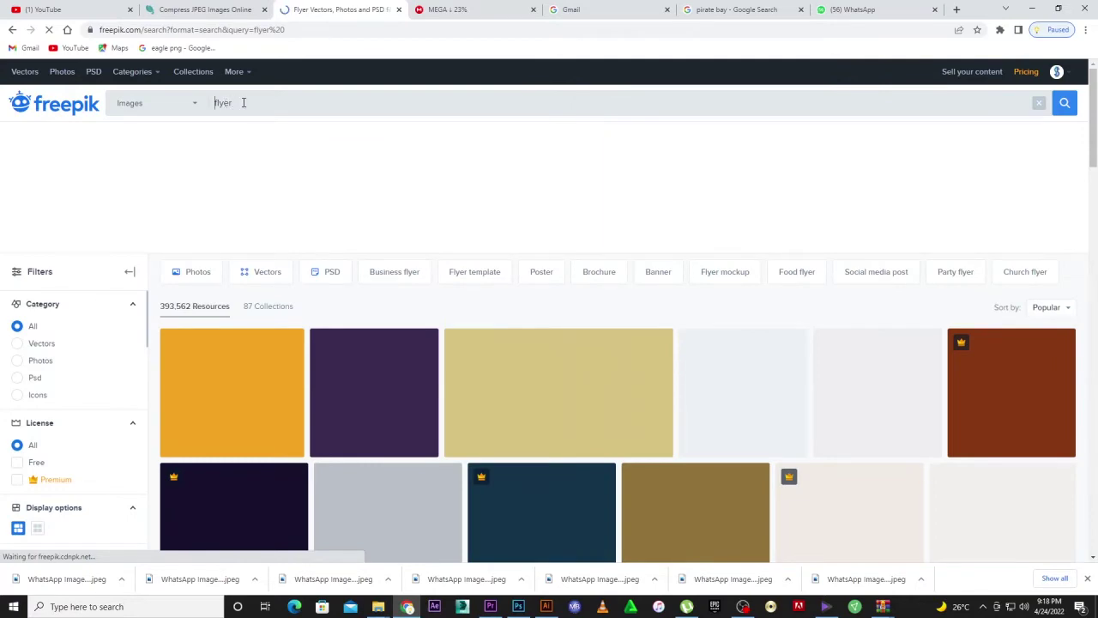
scroll(507, 276, down, 3)
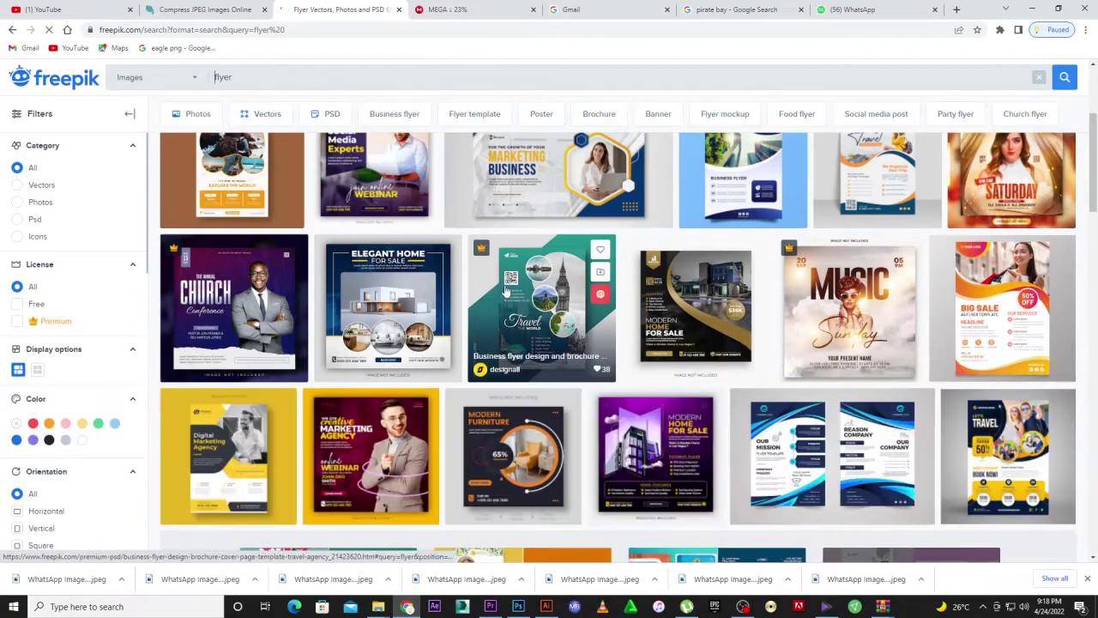
scroll(507, 276, down, 1)
scroll(133, 191, up, 3)
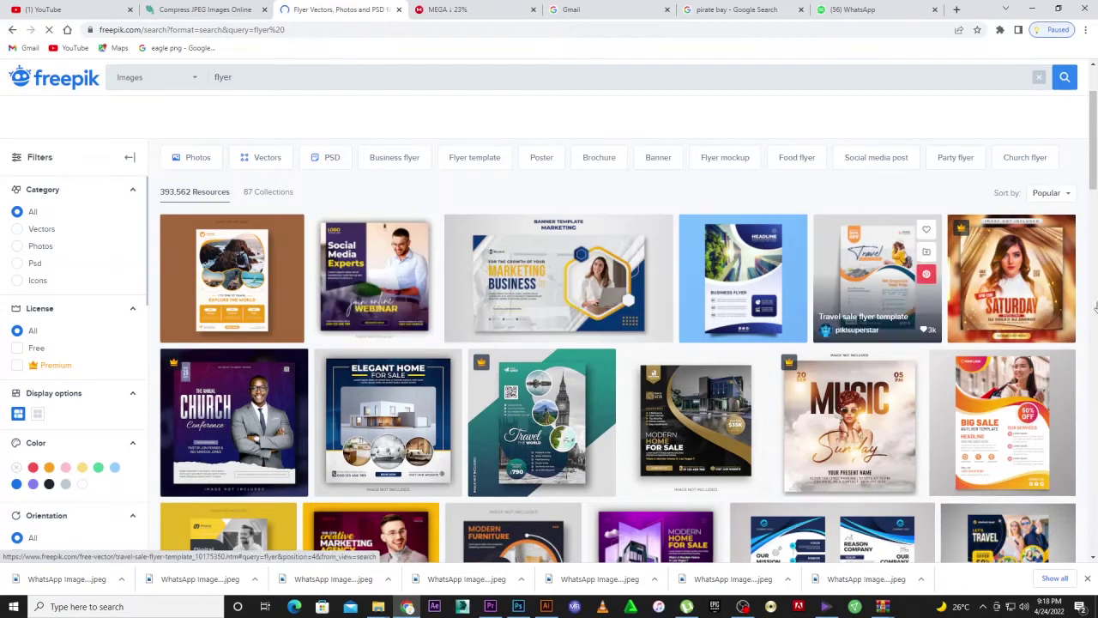
scroll(785, 370, down, 1)
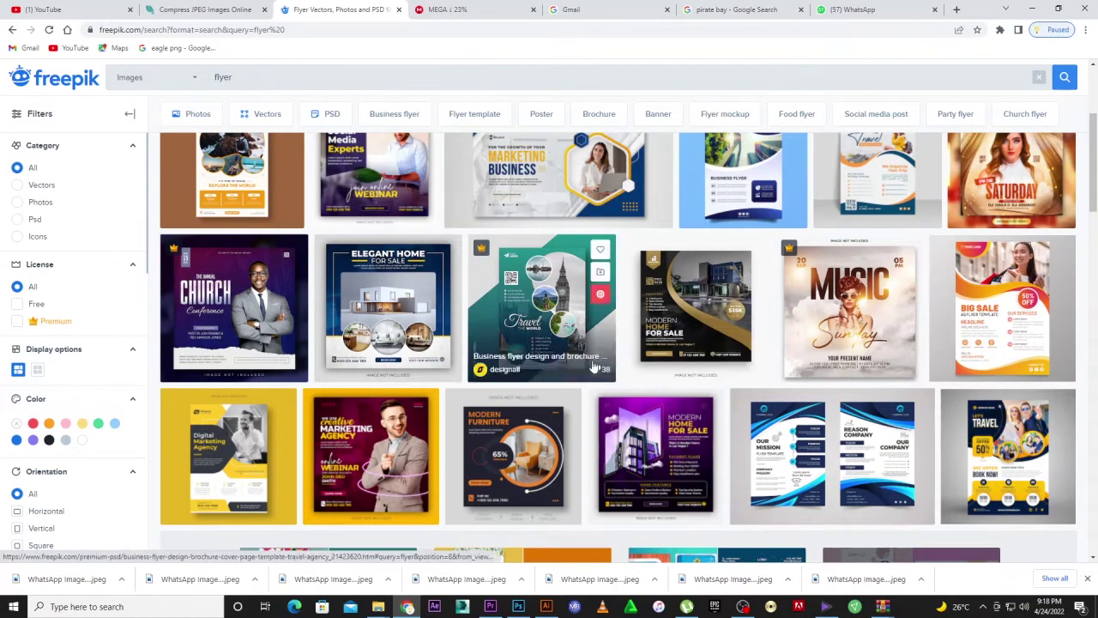
scroll(596, 364, down, 3)
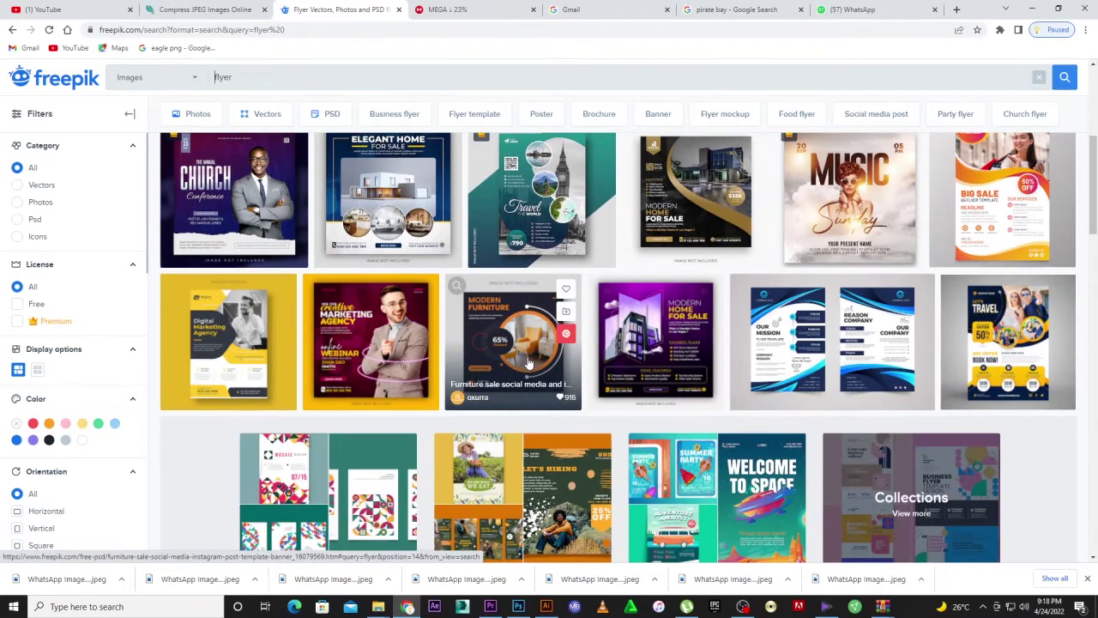
scroll(531, 358, down, 2)
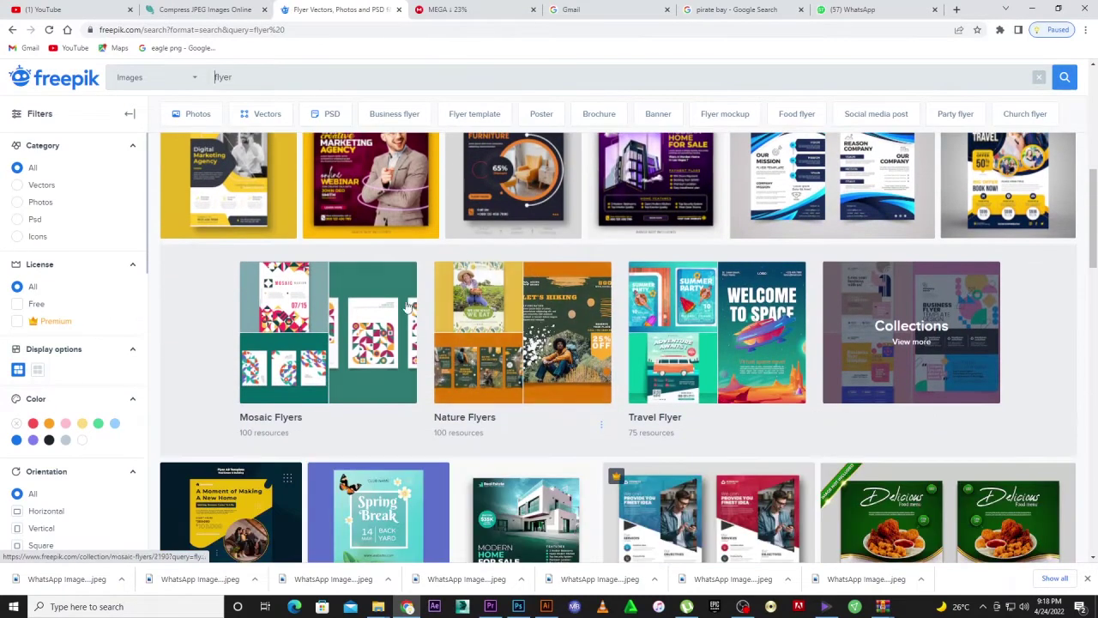
scroll(274, 201, down, 2)
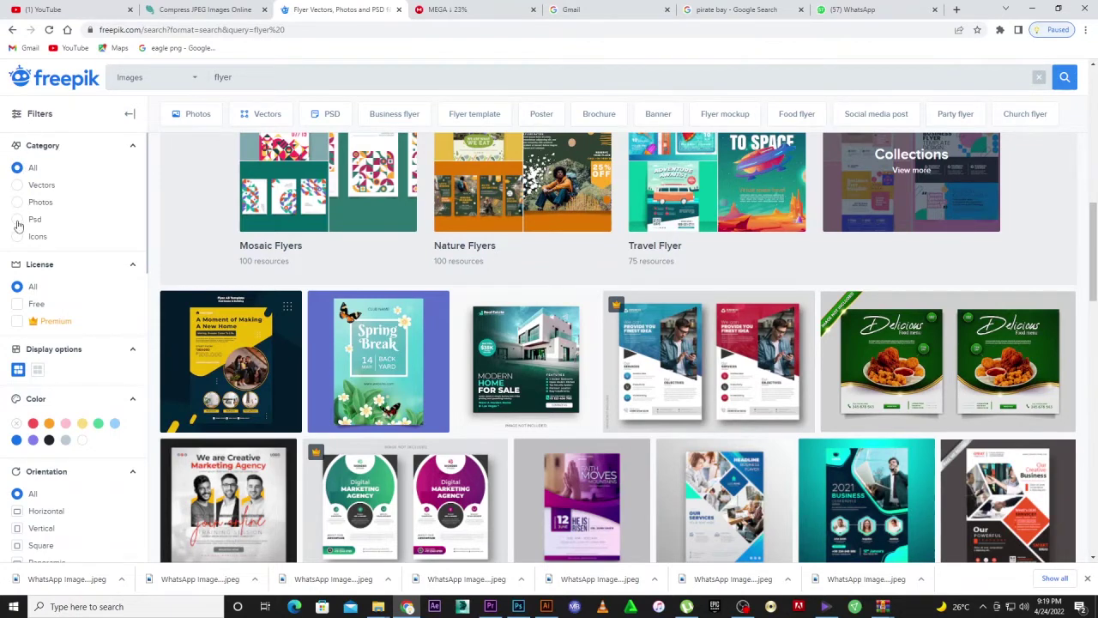
Filter the flyer results to the Psd category, narrowing them to 83,402 resources.
click(17, 220)
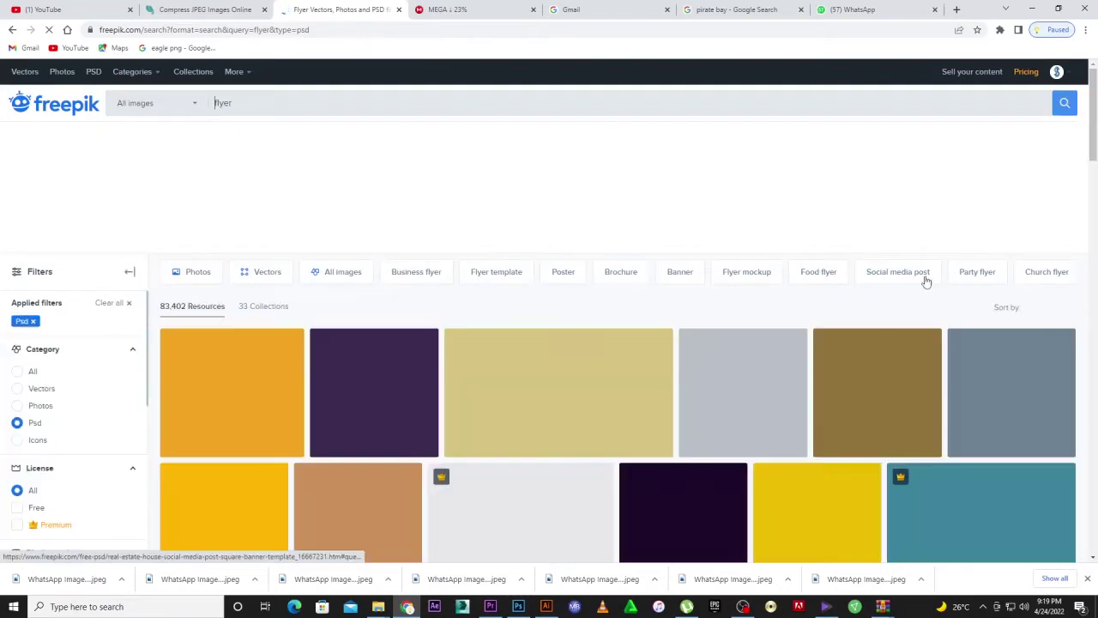
mouse_move(422, 395)
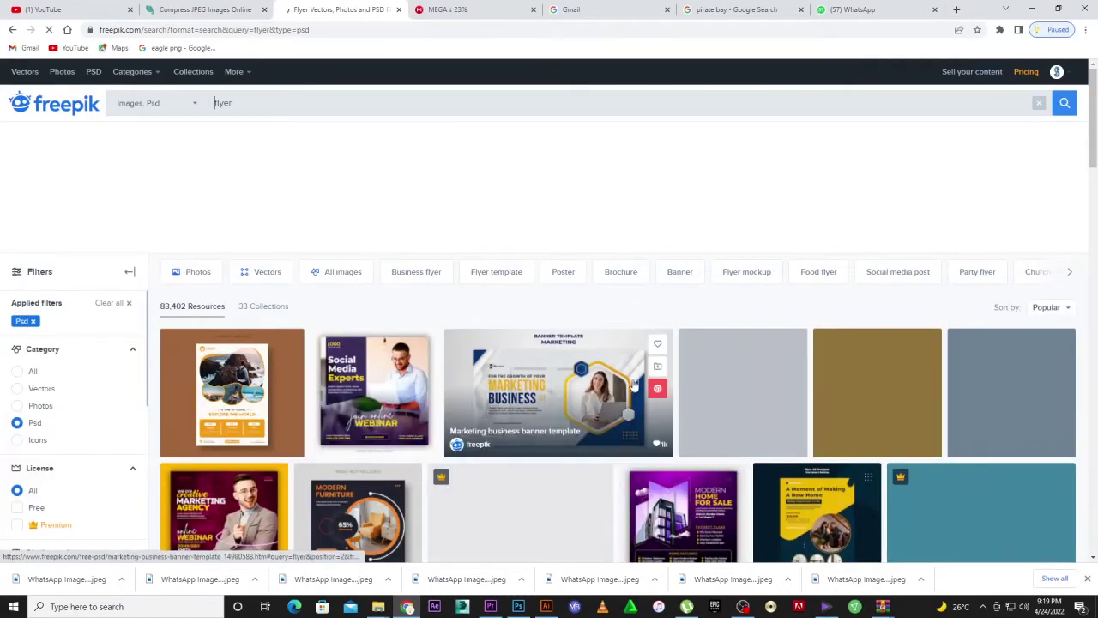
scroll(621, 403, down, 3)
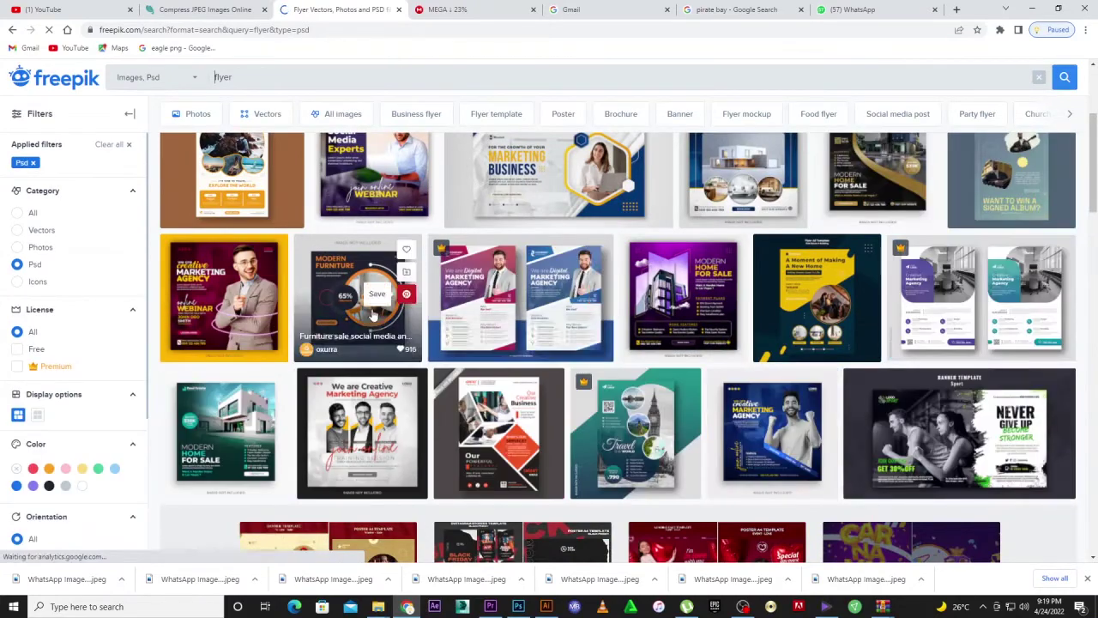
scroll(495, 361, down, 2)
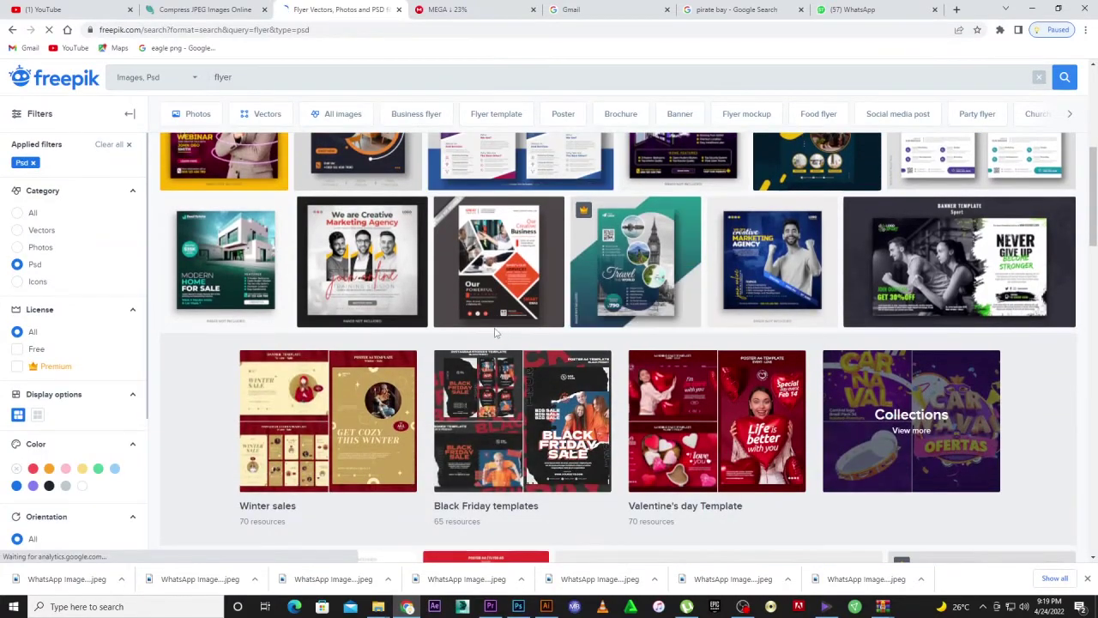
scroll(415, 319, down, 3)
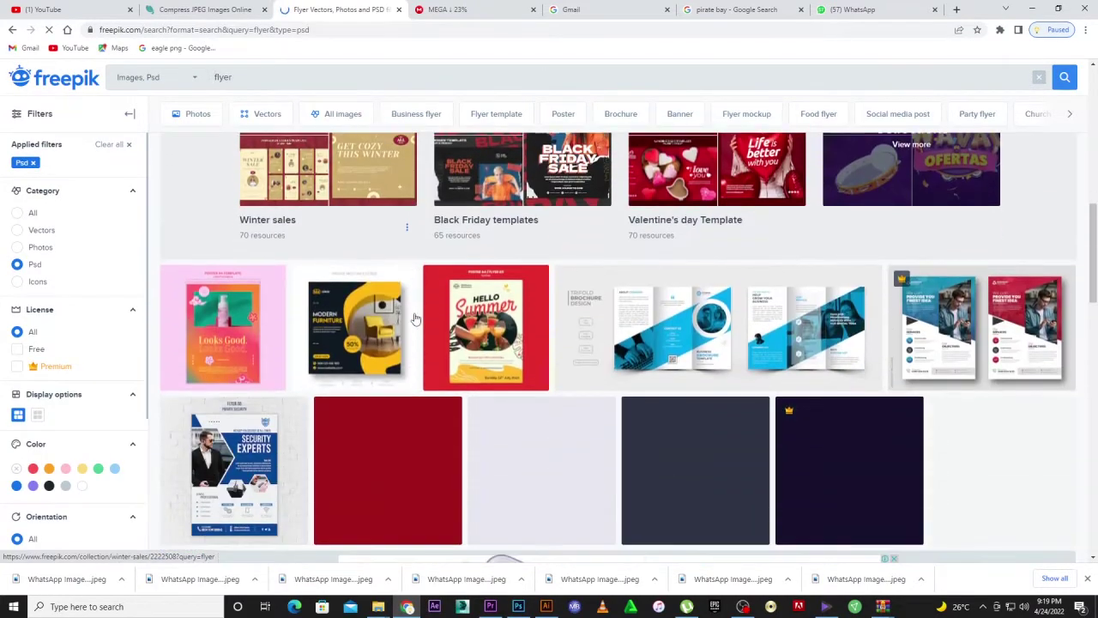
scroll(437, 321, down, 4)
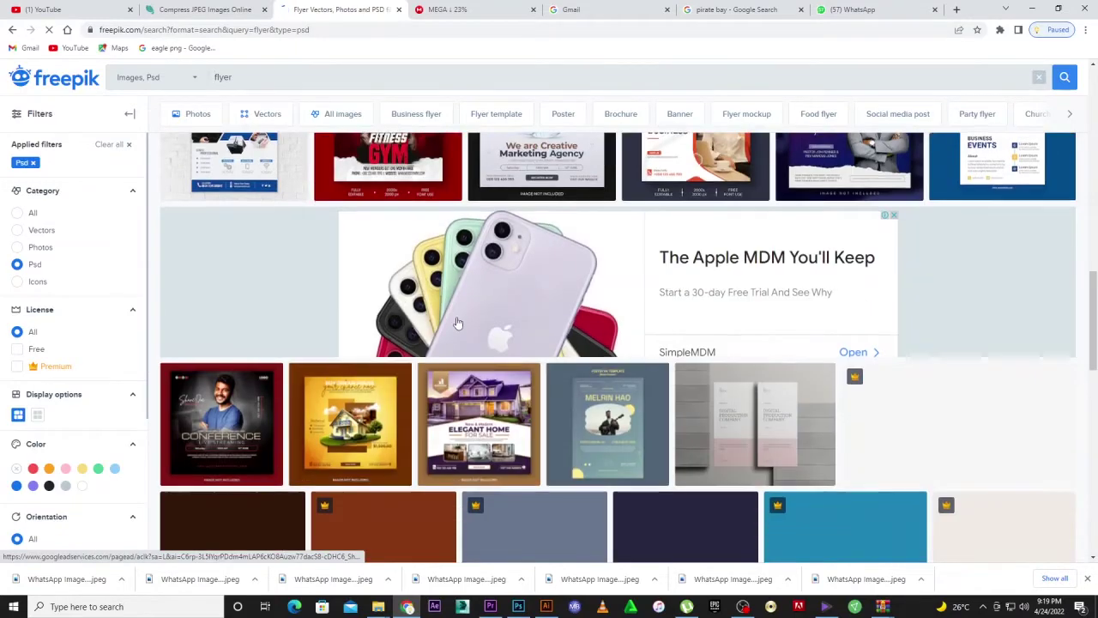
scroll(458, 323, down, 5)
scroll(438, 320, up, 3)
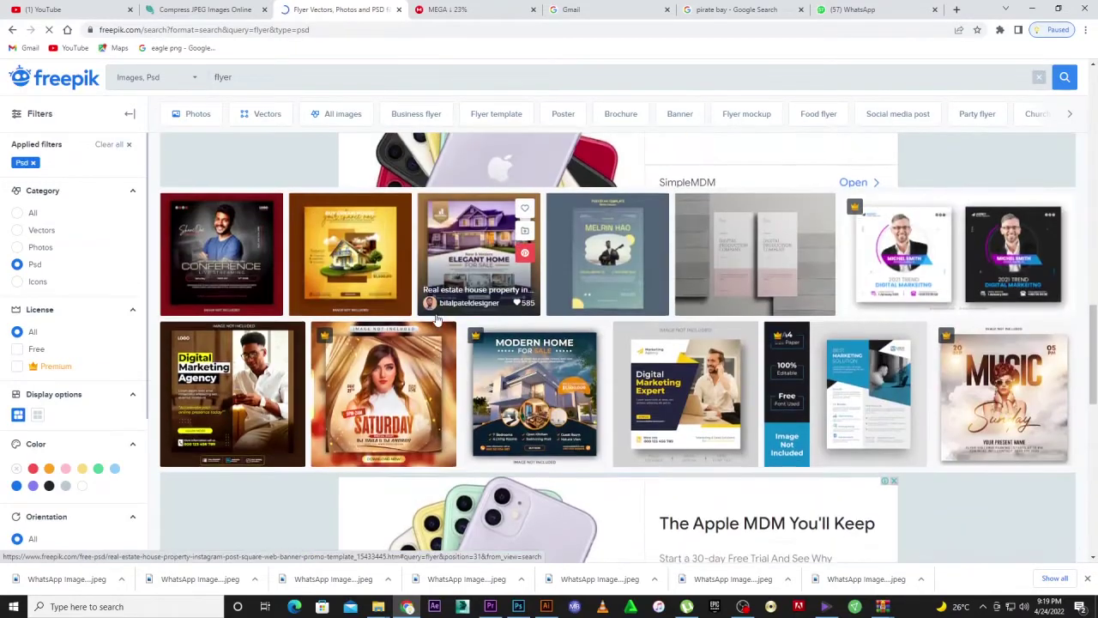
scroll(438, 319, up, 10)
Change the search to 'food flyer' and browse the 8,639 PSD results.
double_click(233, 76)
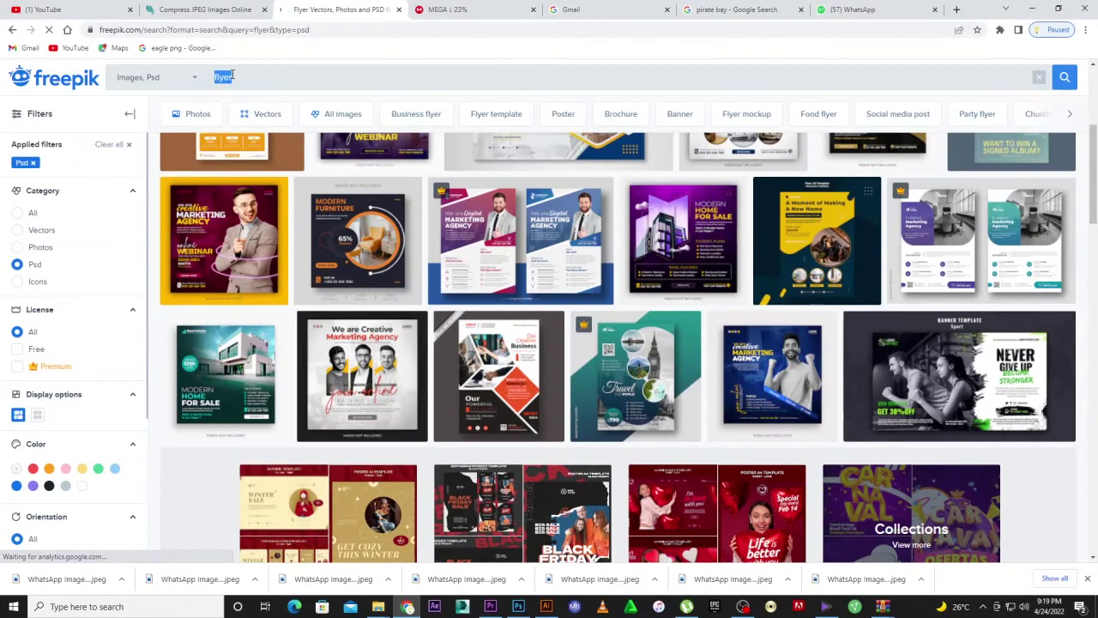
text(food)
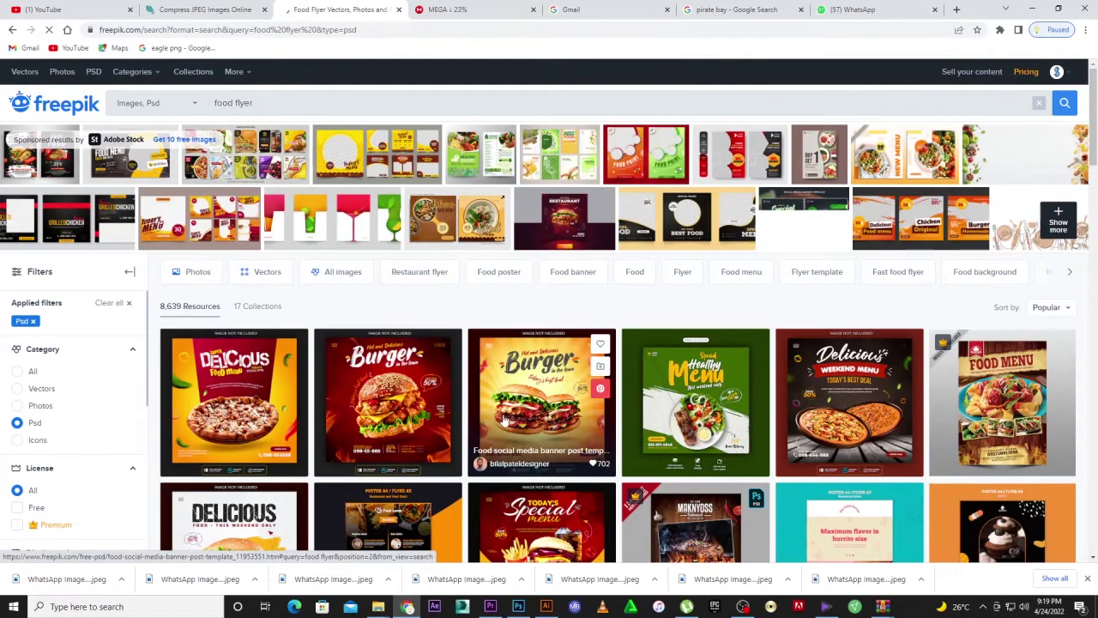
scroll(496, 415, down, 2)
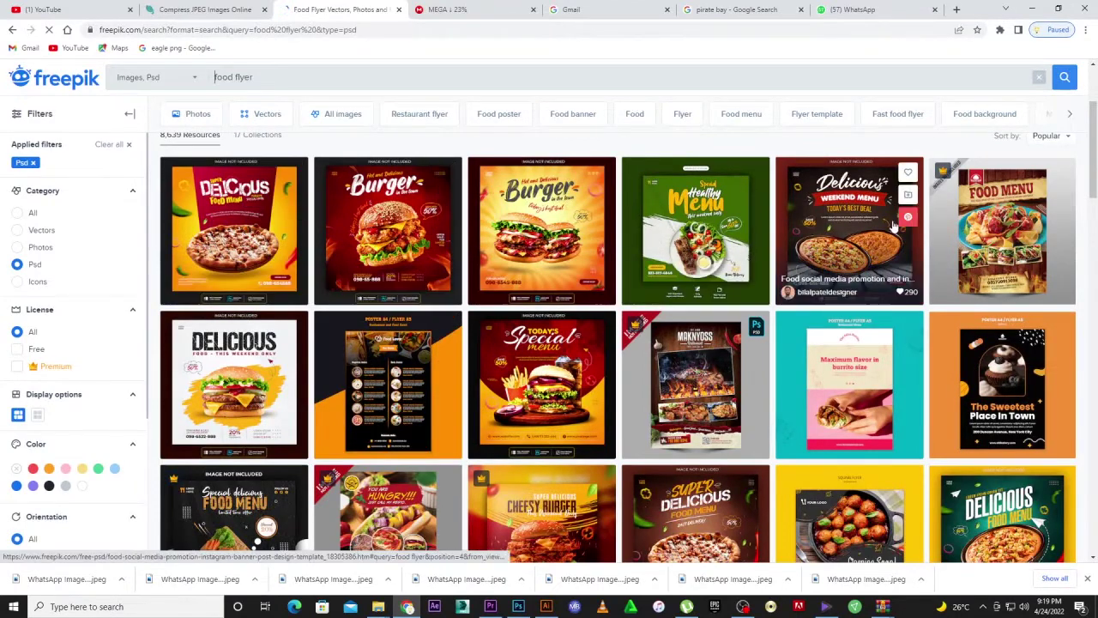
scroll(515, 429, down, 1)
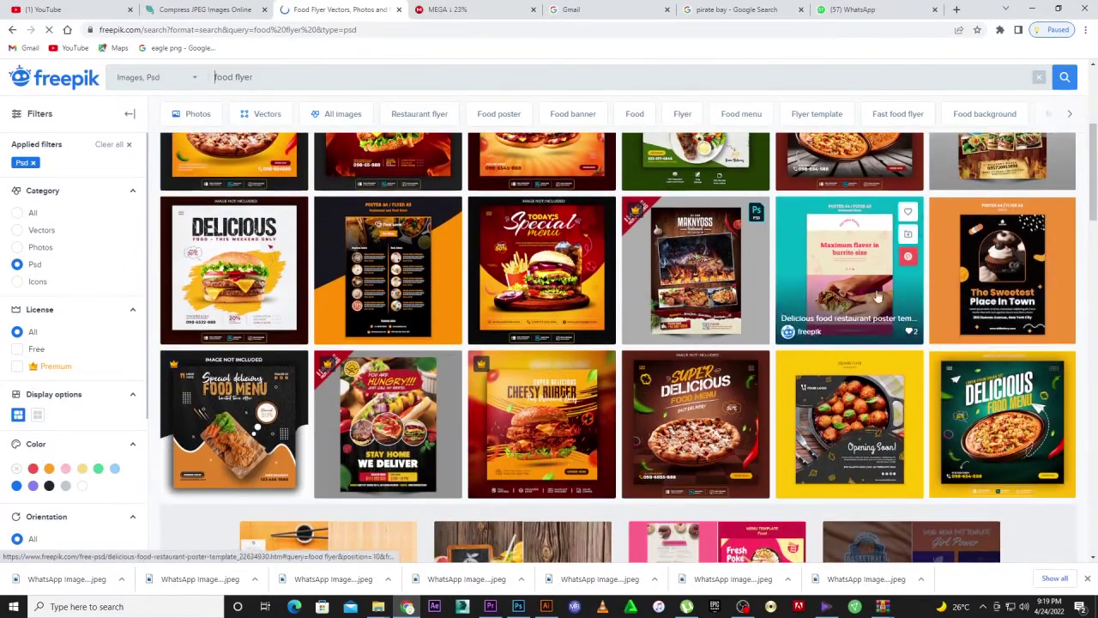
scroll(532, 446, down, 3)
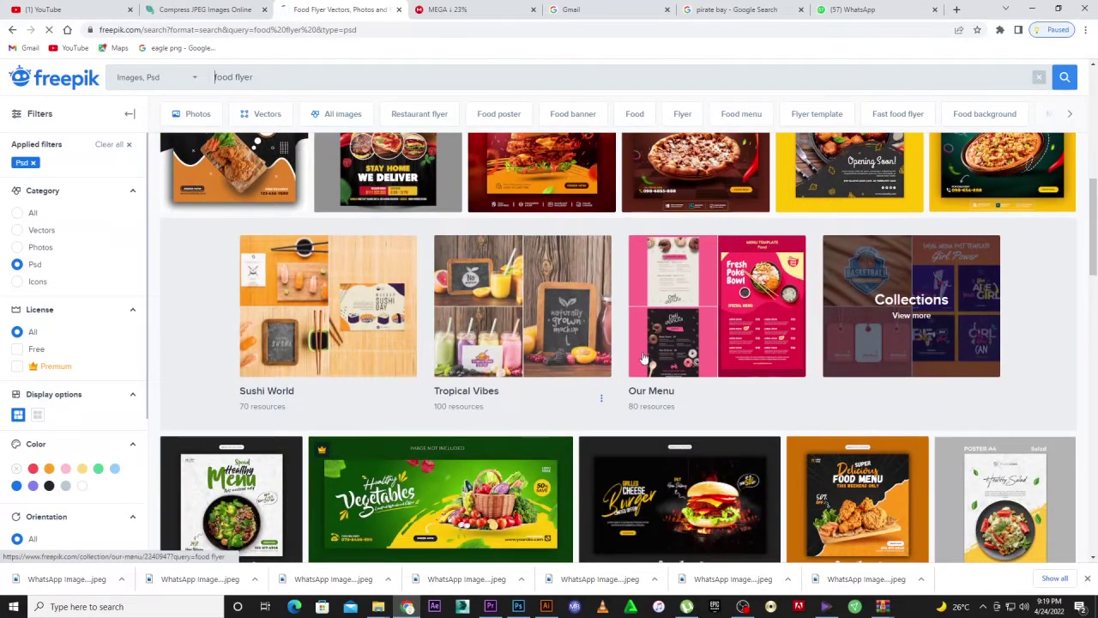
scroll(549, 403, down, 2)
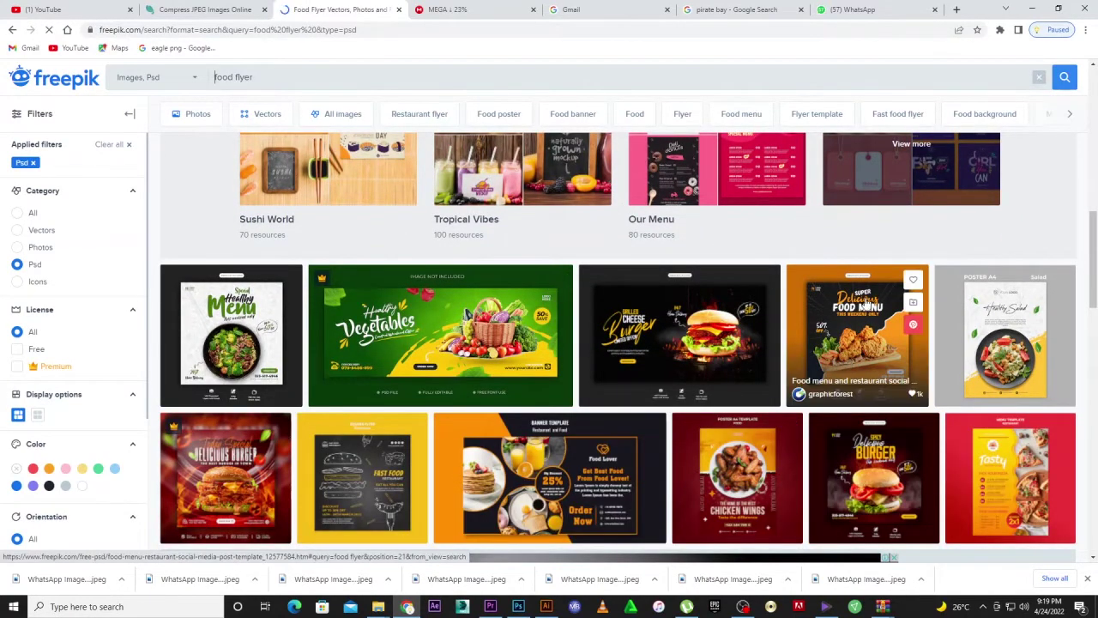
scroll(386, 343, down, 1)
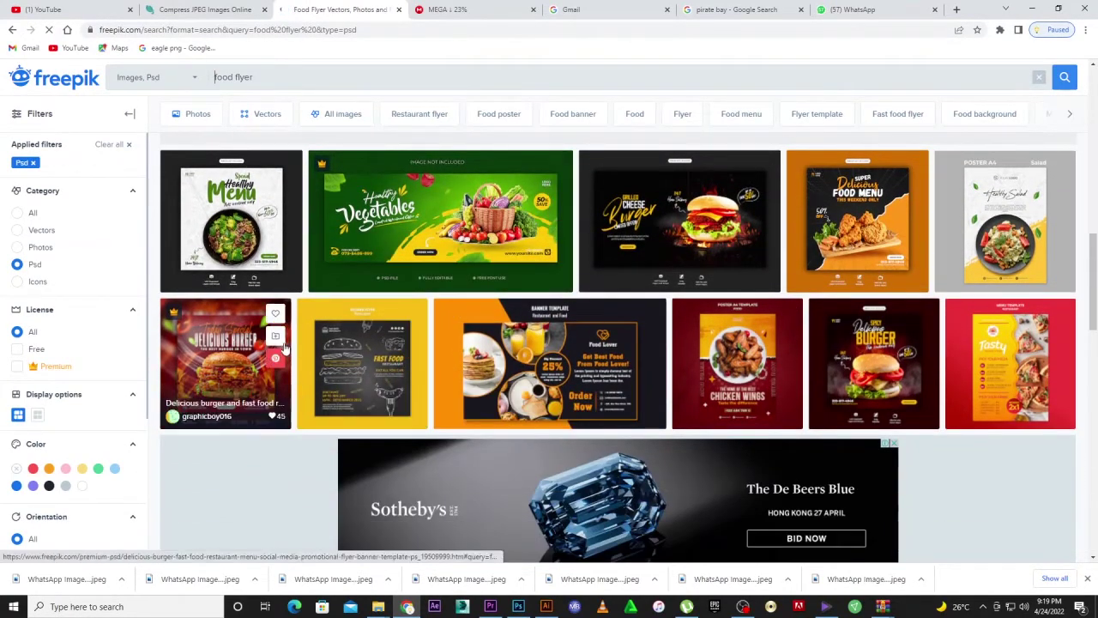
scroll(468, 339, down, 1)
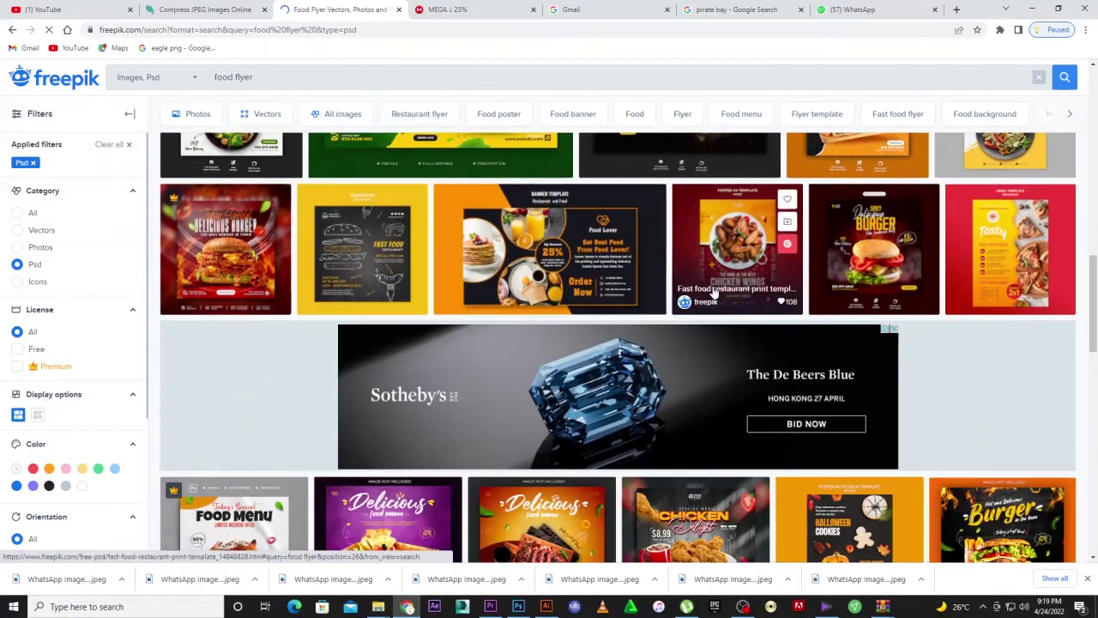
scroll(823, 249, down, 1)
scroll(627, 358, down, 1)
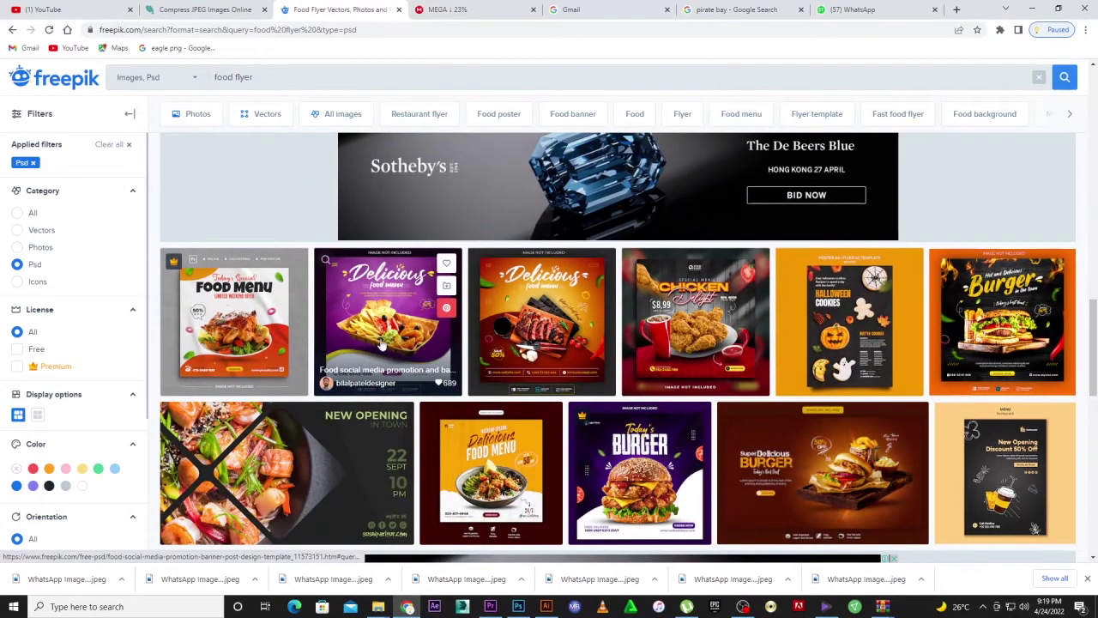
scroll(429, 375, down, 1)
scroll(429, 375, down, 1)
scroll(412, 333, down, 5)
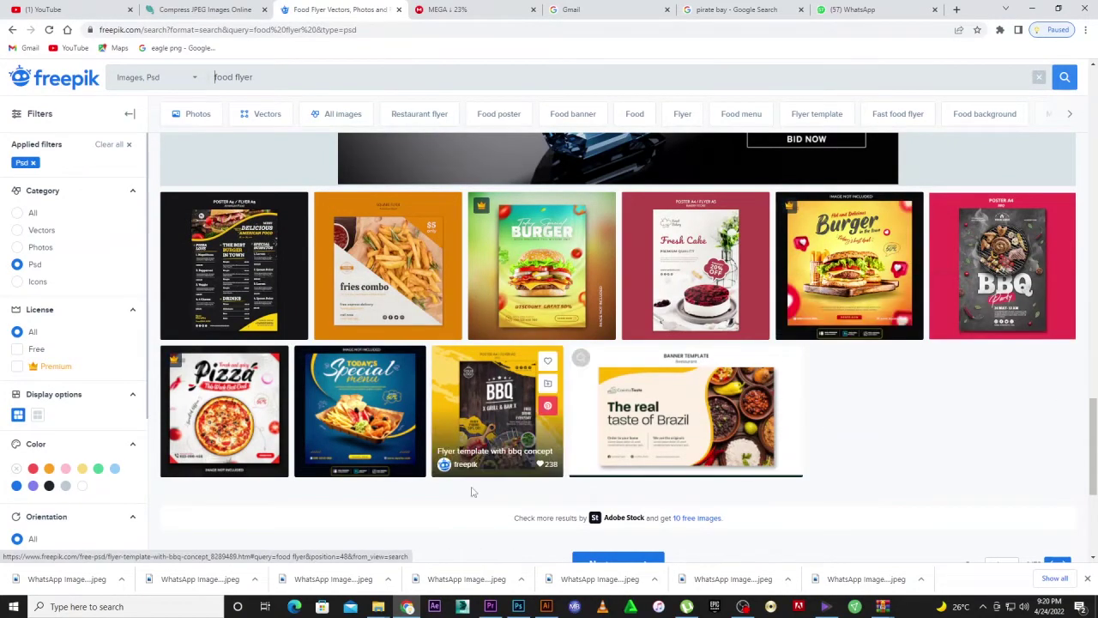
scroll(599, 442, down, 5)
scroll(599, 442, up, 10)
scroll(530, 417, up, 10)
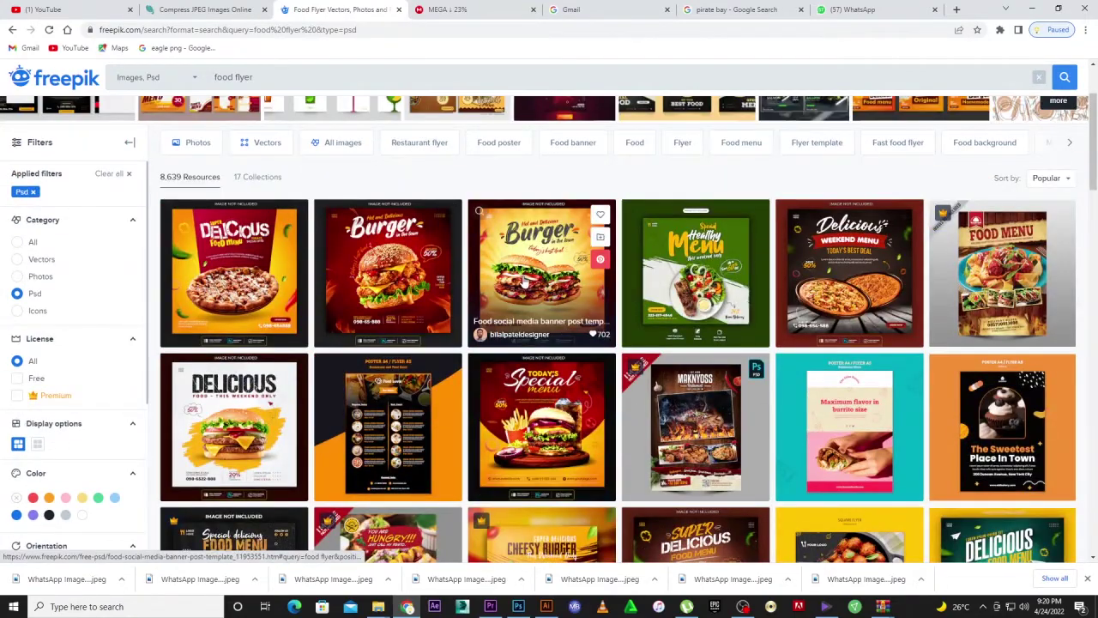
Open two burger templates and the Healthy Menu template in new tabs.
right_click(526, 256)
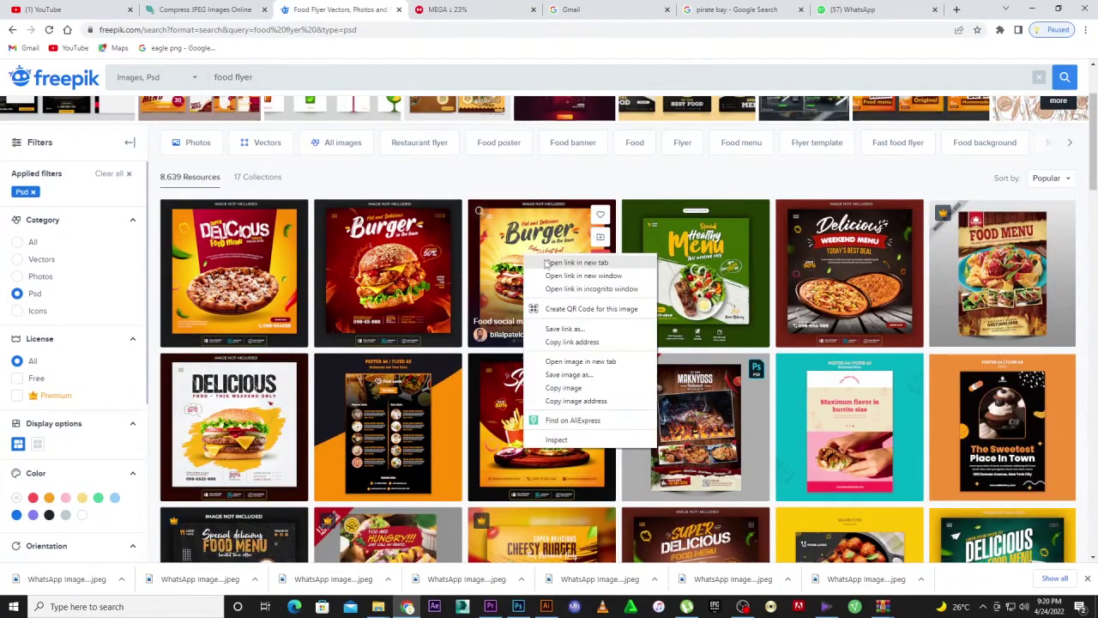
click(566, 265)
right_click(390, 229)
click(426, 235)
right_click(702, 256)
click(738, 261)
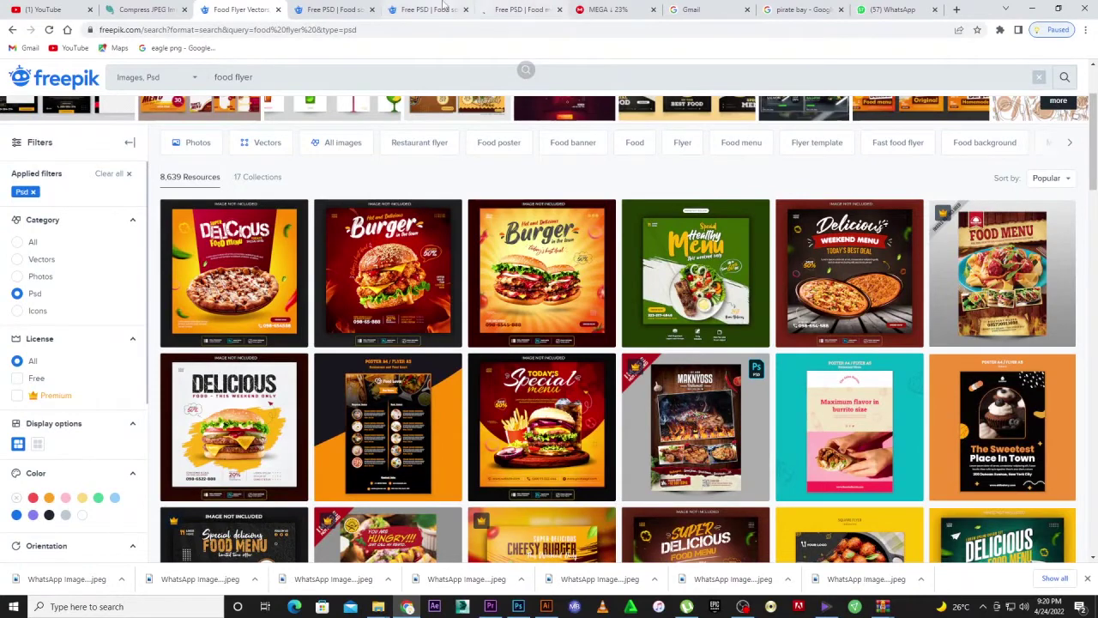
Free-download the double-burger 'Hot and Delicious Burger' PSD and return to the results.
click(445, 7)
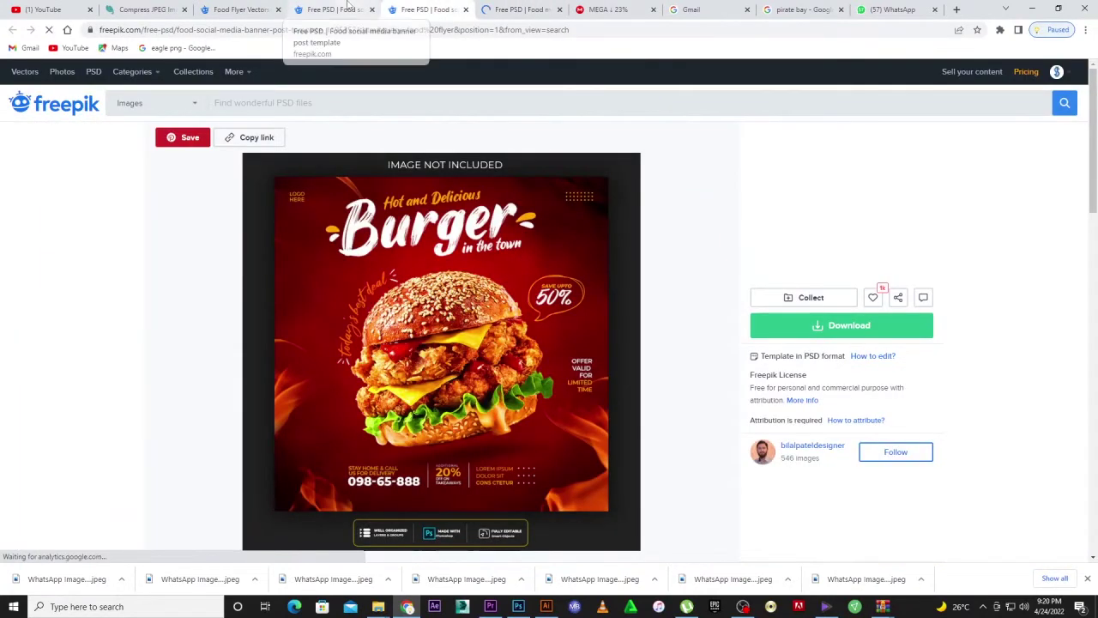
click(351, 7)
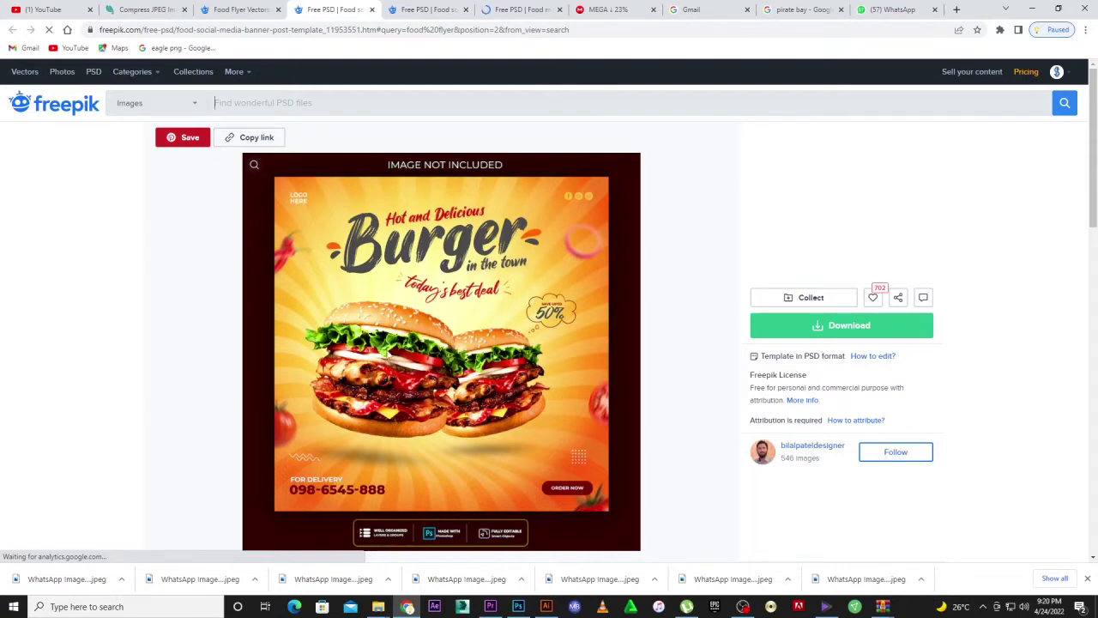
click(435, 7)
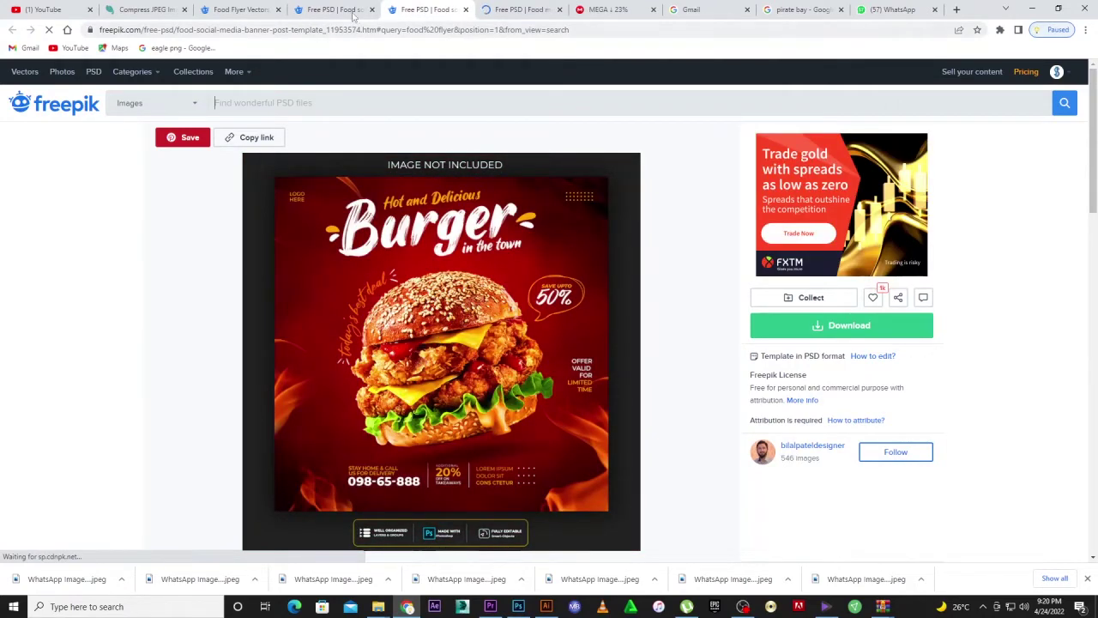
click(337, 9)
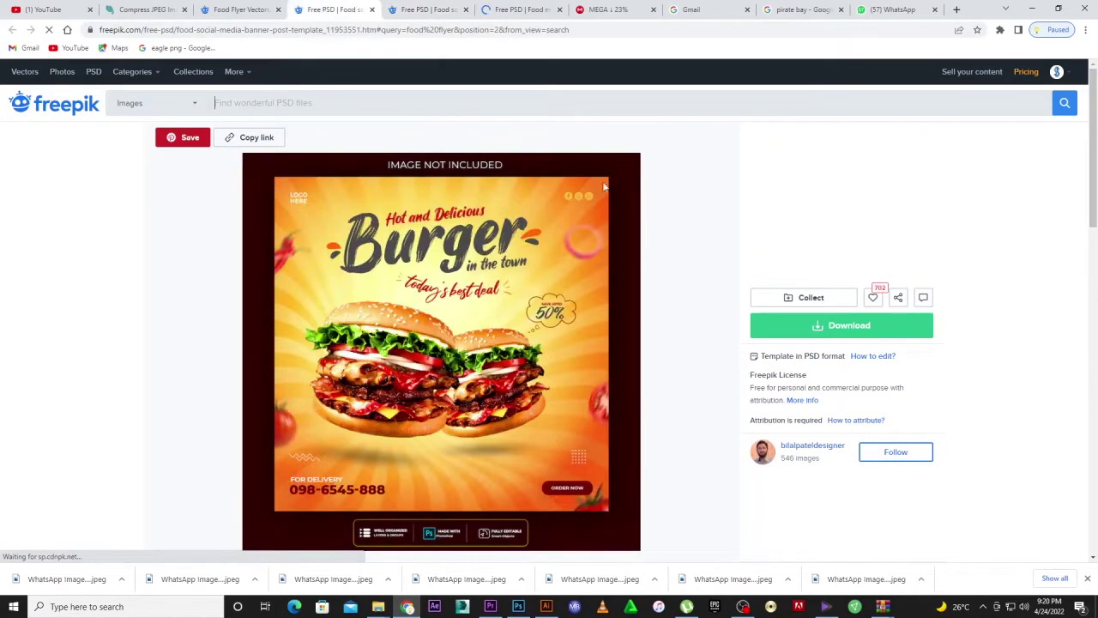
click(863, 326)
click(862, 465)
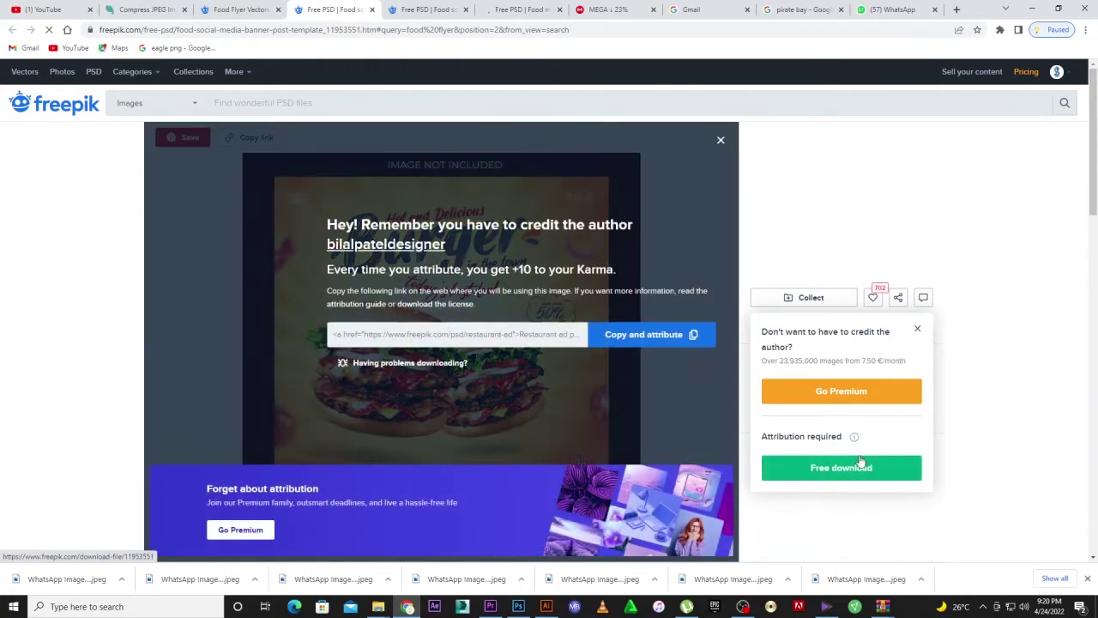
click(242, 10)
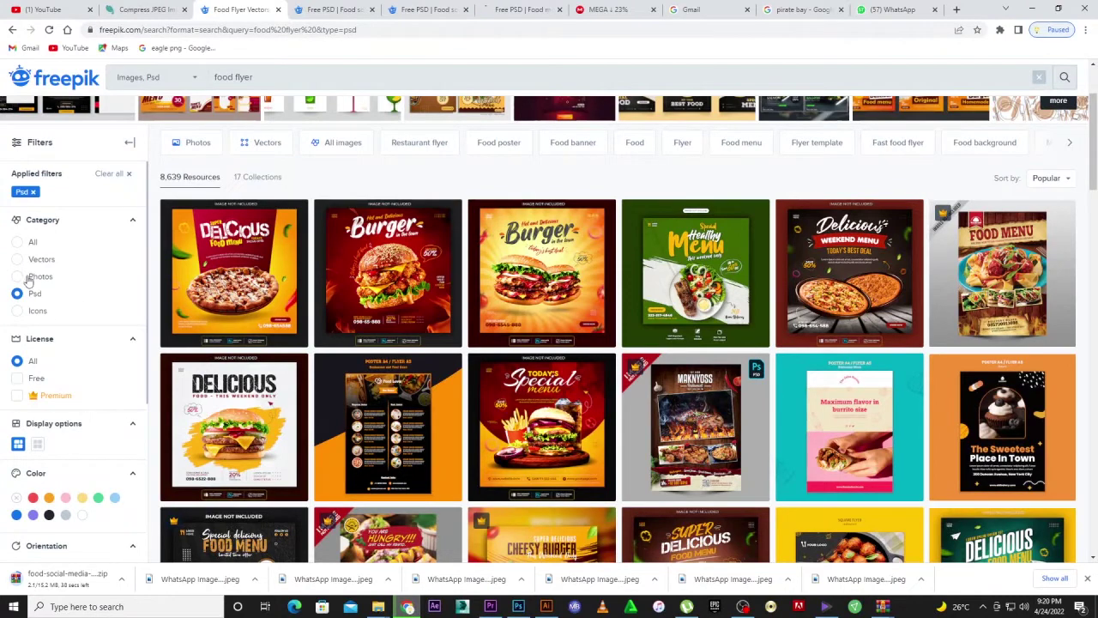
Switch the Category filter to Vectors and browse the 16,321 restaurant flyer results.
click(18, 260)
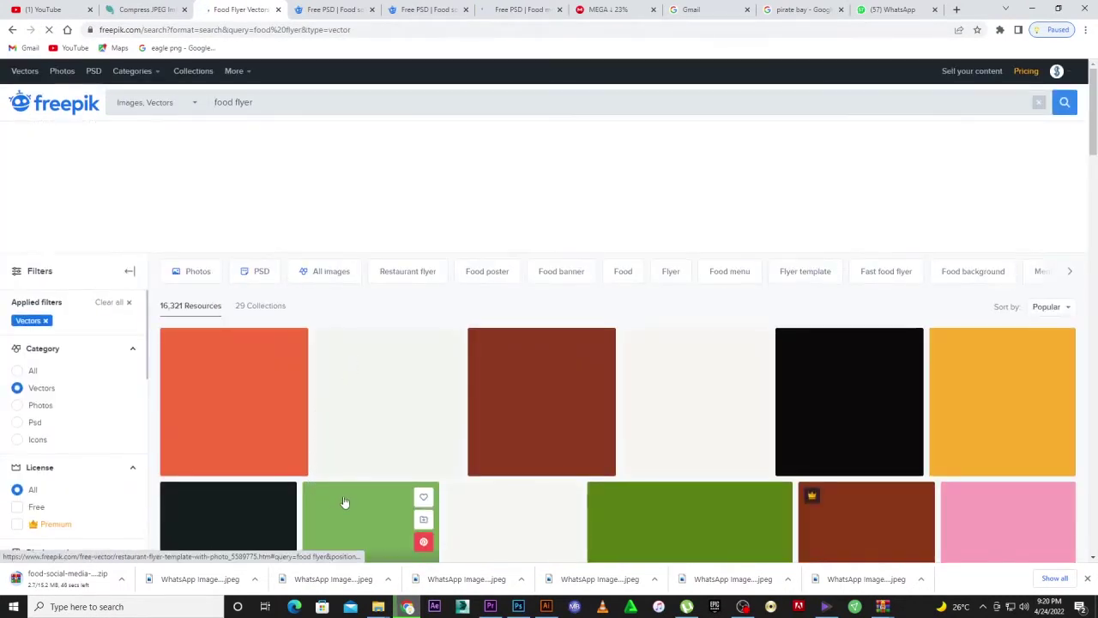
scroll(343, 500, down, 2)
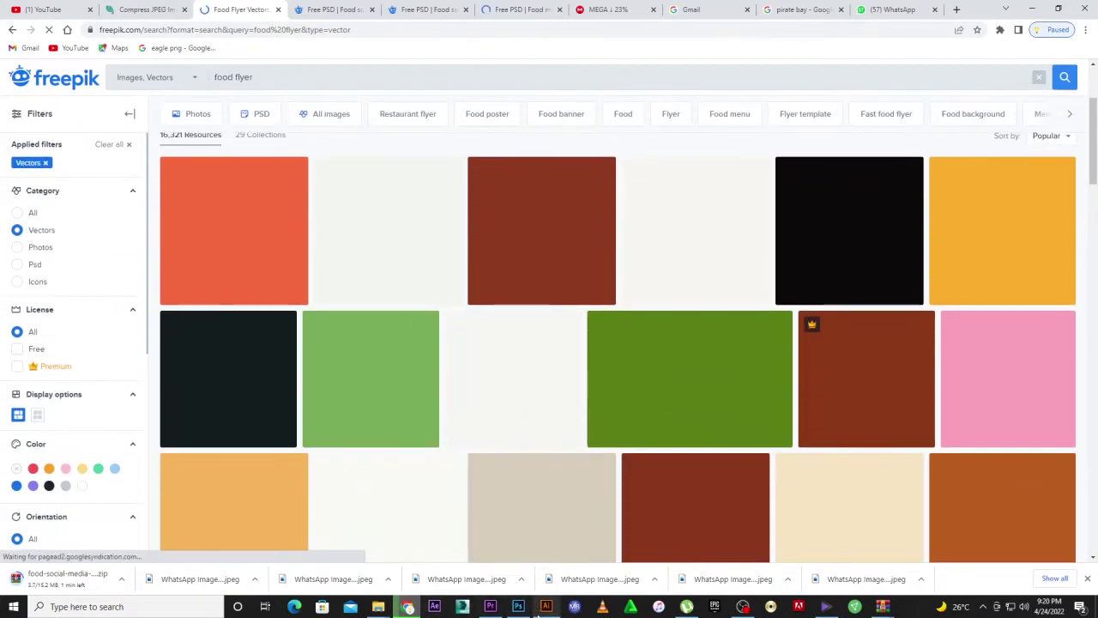
click(546, 607)
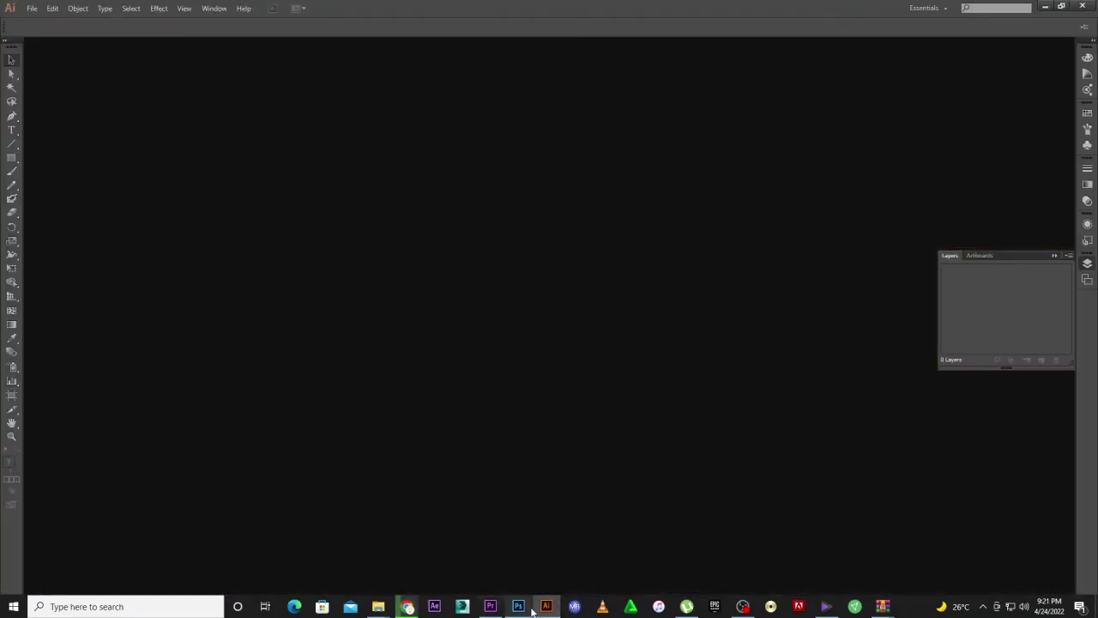
click(407, 606)
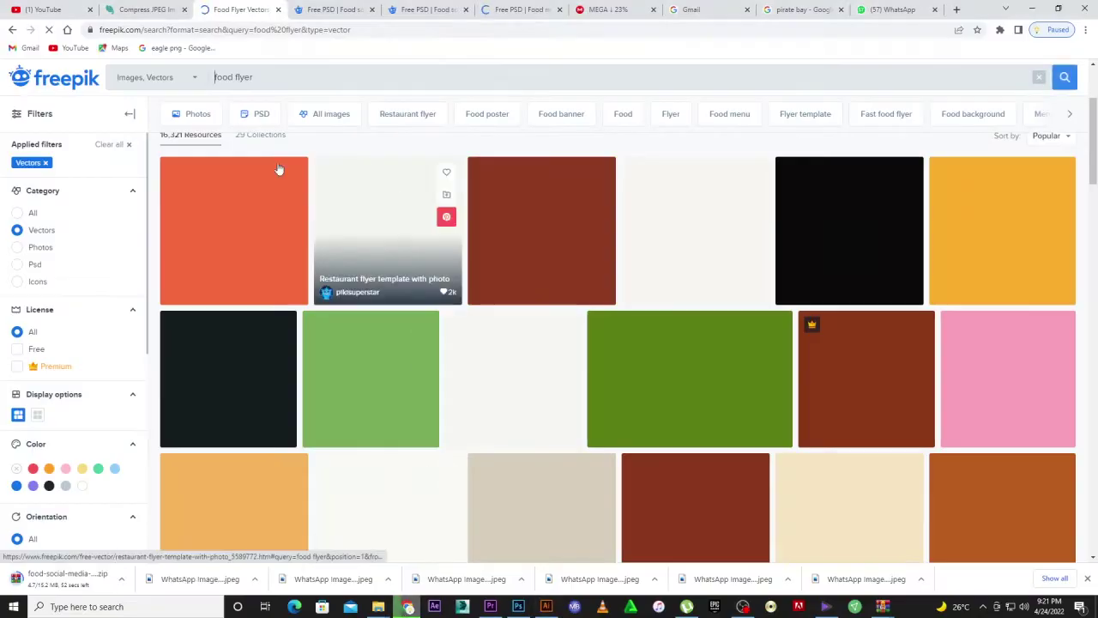
scroll(243, 343, up, 2)
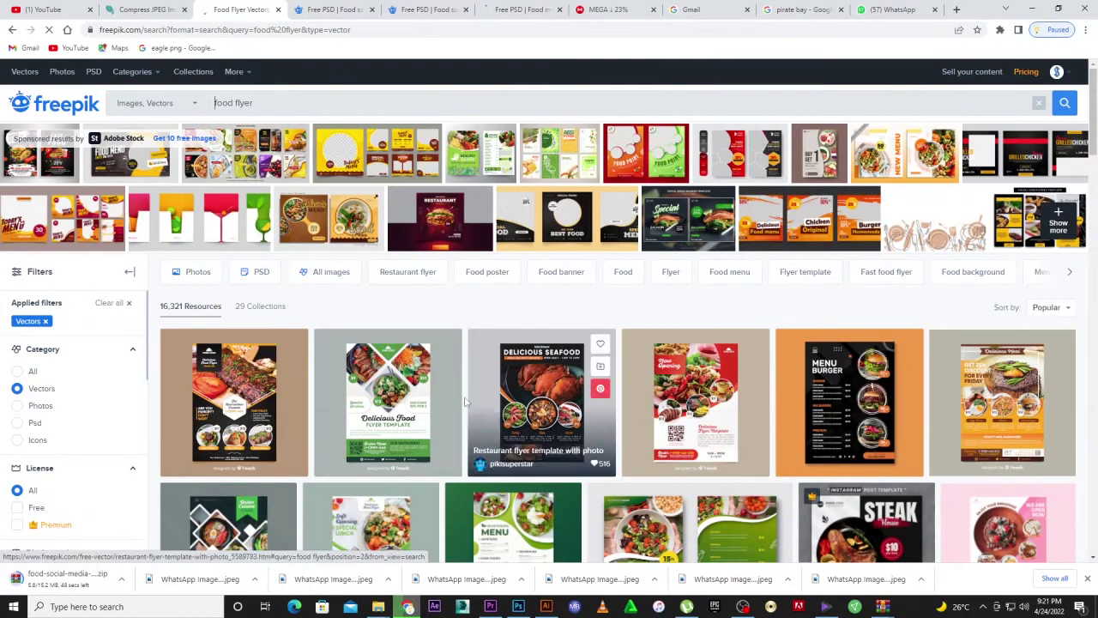
scroll(604, 386, down, 1)
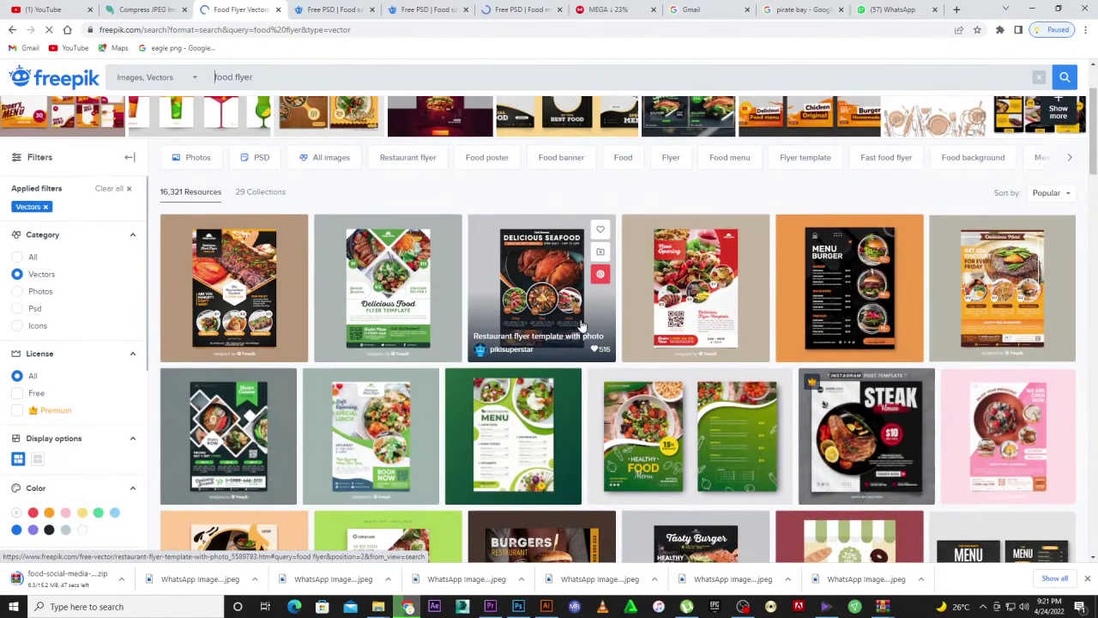
scroll(506, 341, down, 1)
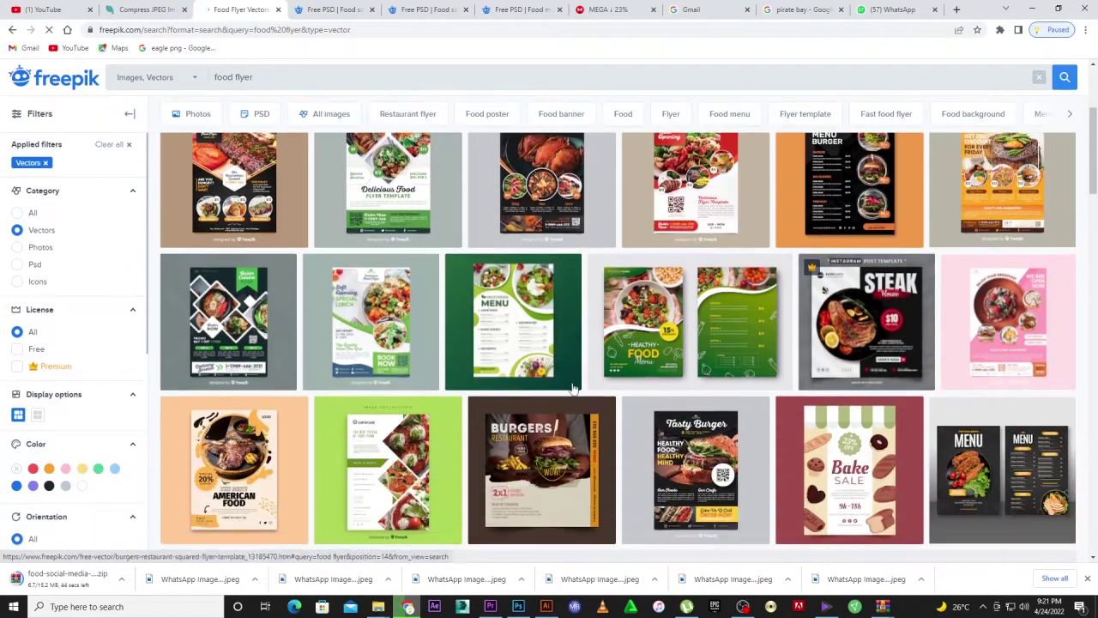
scroll(558, 319, down, 1)
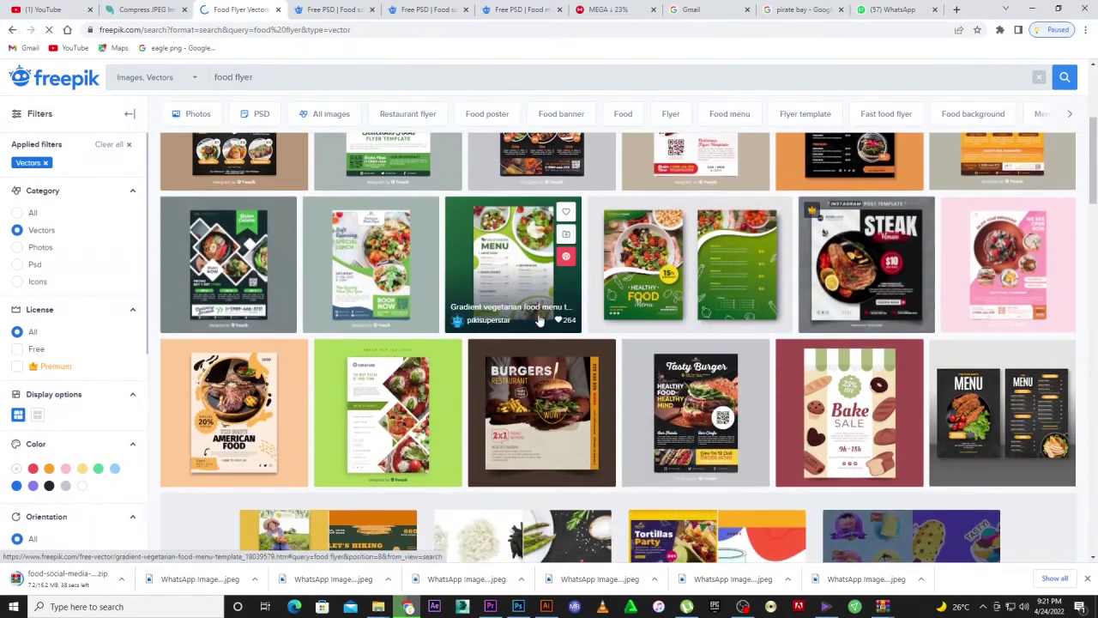
scroll(437, 378, down, 1)
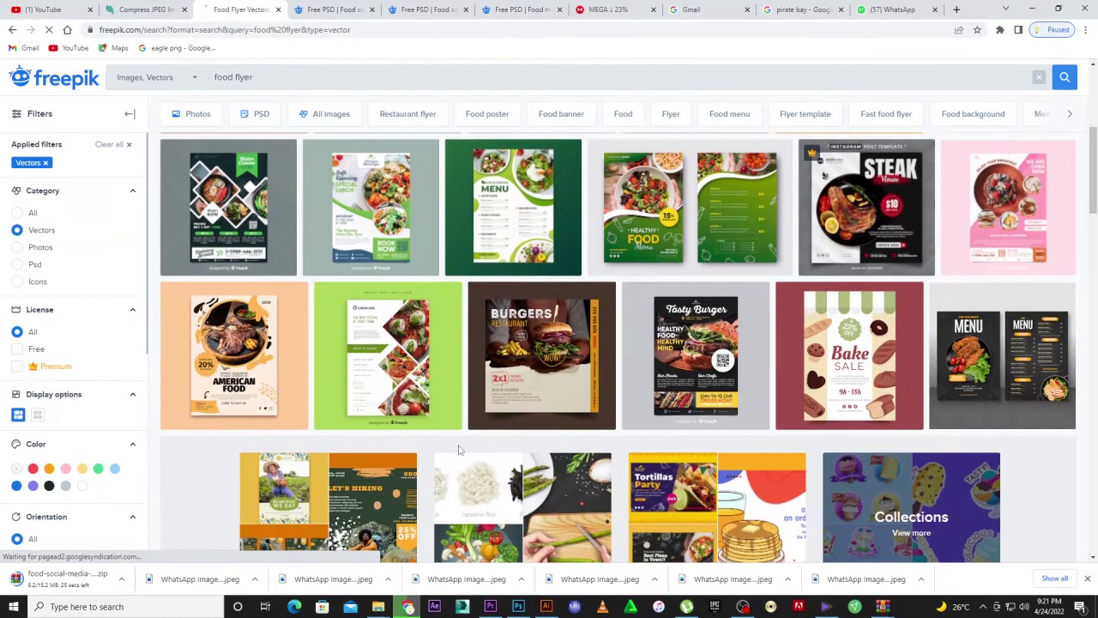
scroll(429, 412, up, 4)
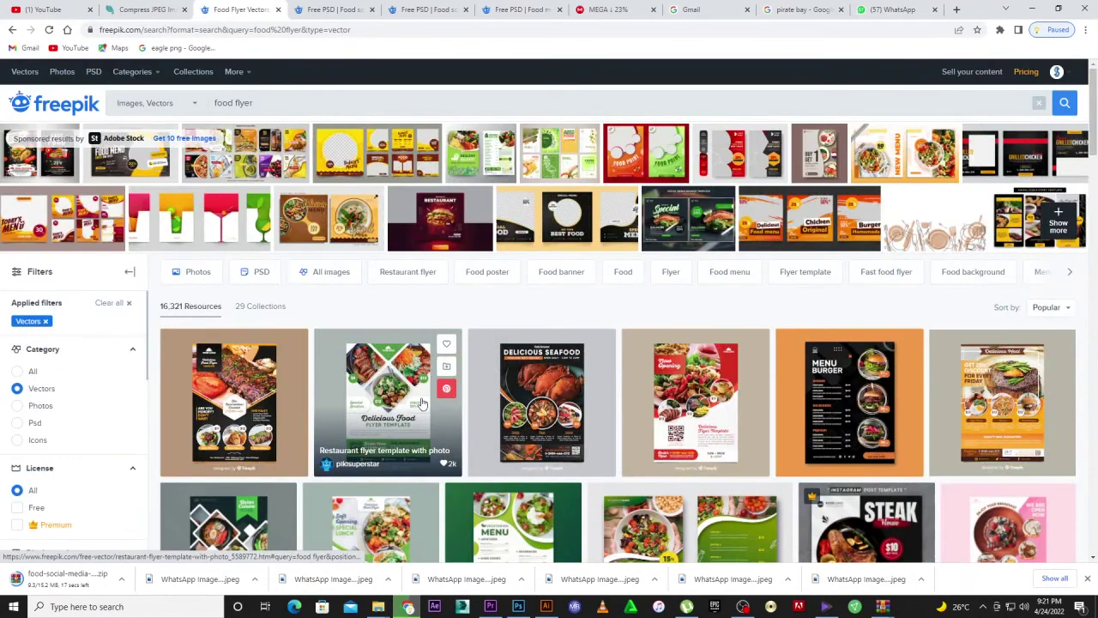
scroll(421, 403, down, 2)
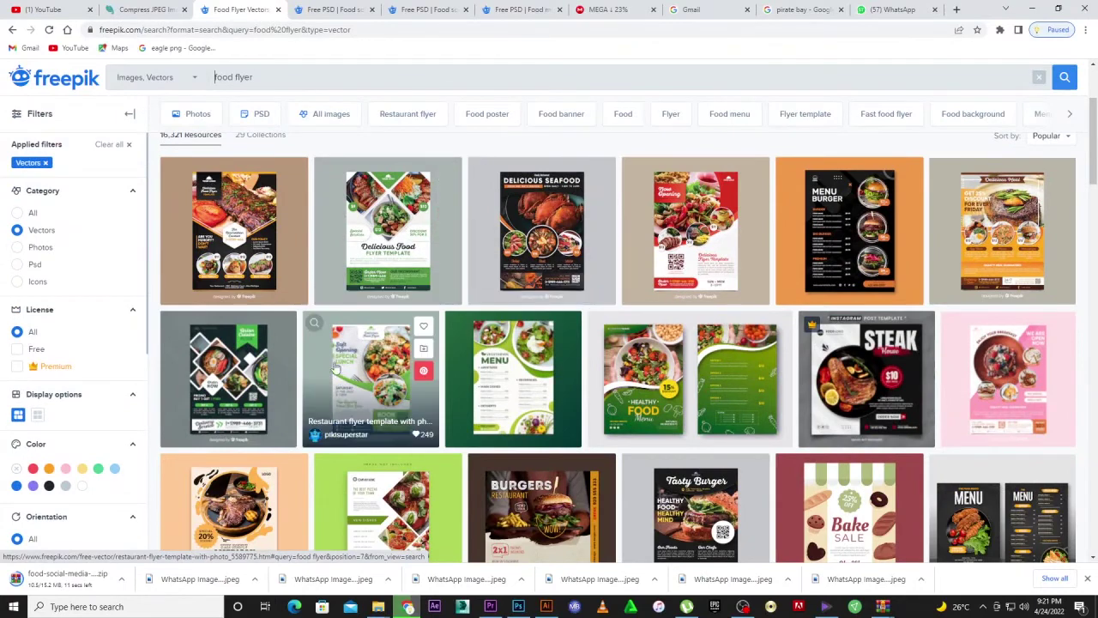
Open the Delicious Seafood and steak flyer pages in new tabs and view each.
right_click(573, 218)
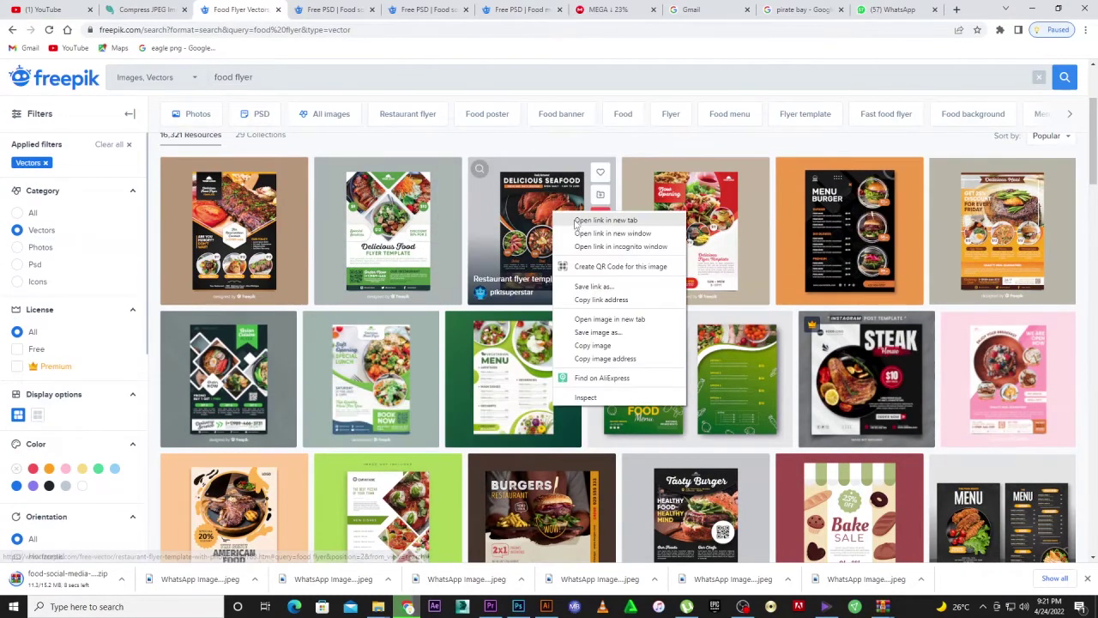
click(605, 220)
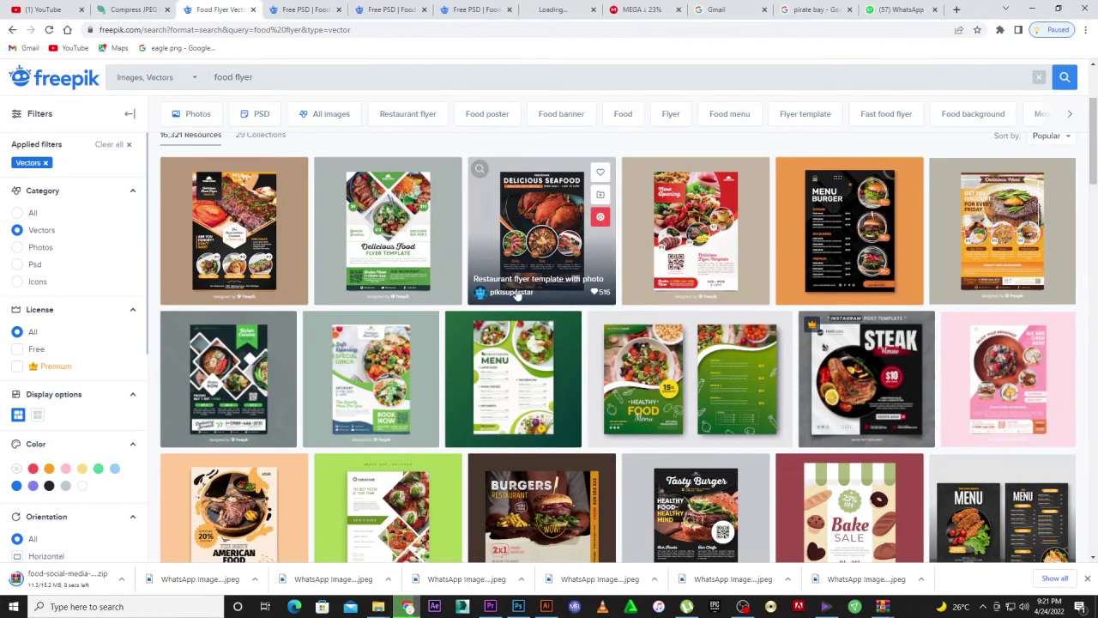
right_click(234, 236)
click(266, 239)
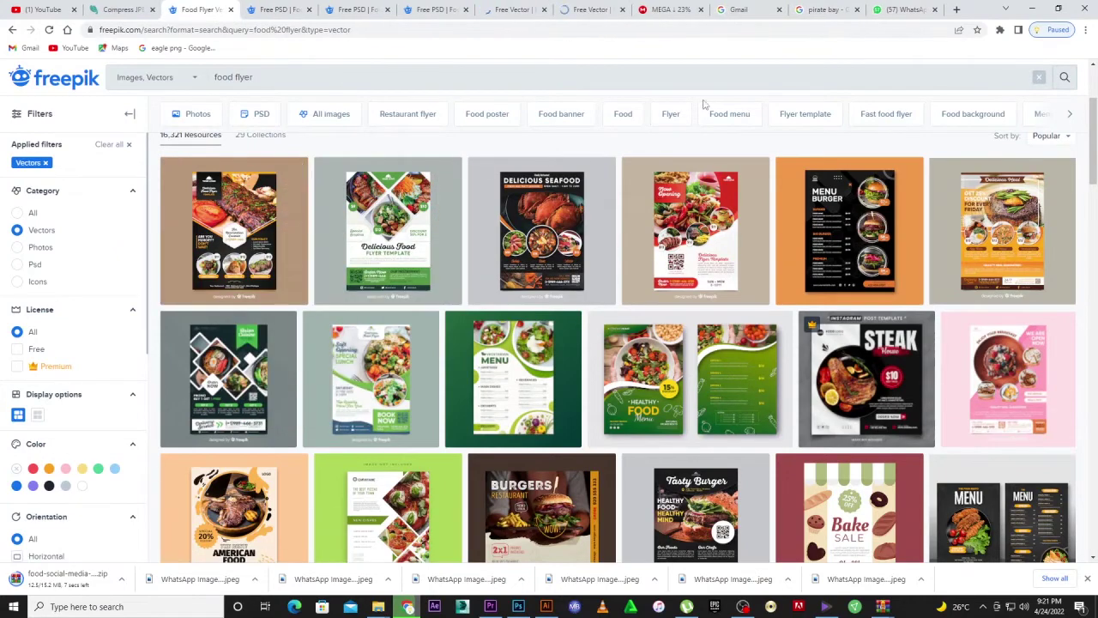
click(513, 10)
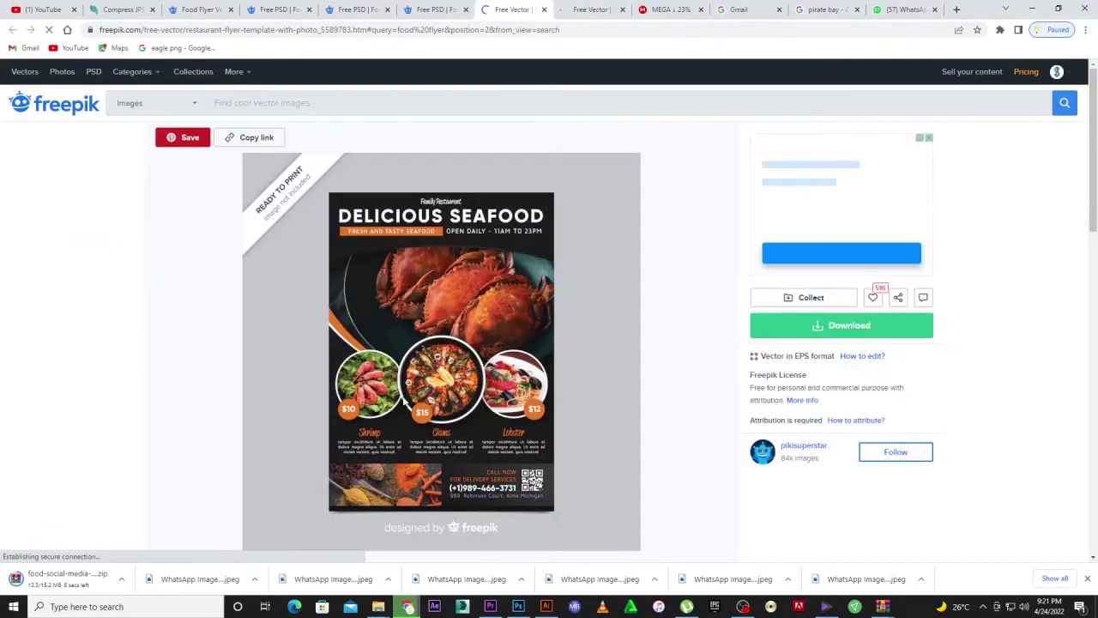
click(592, 9)
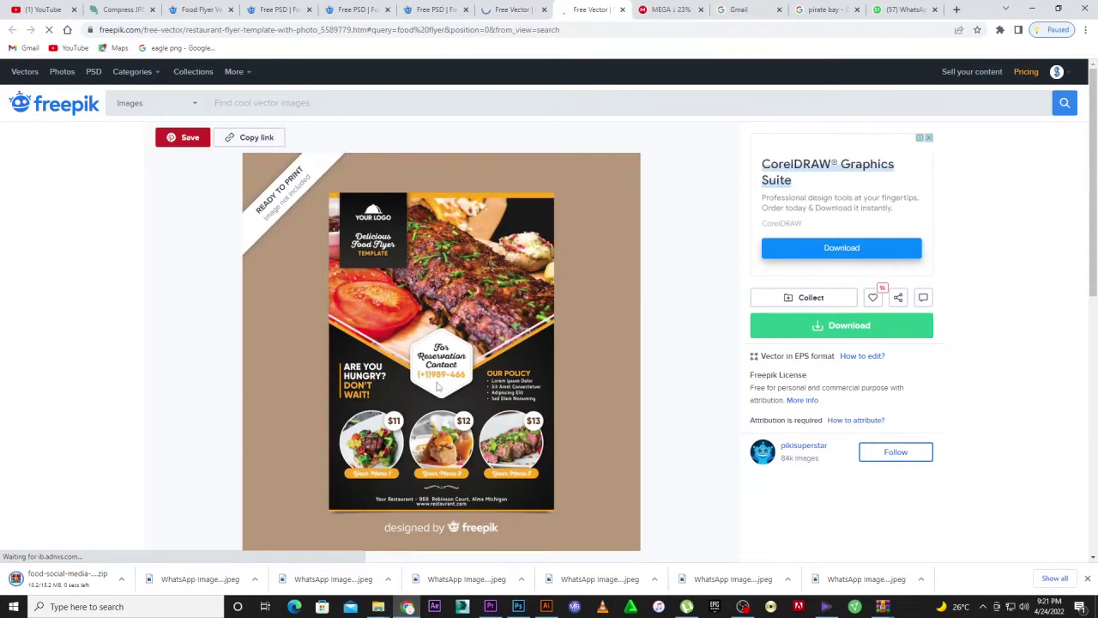
Free-download the Delicious Seafood flyer vector and open the 432 template zip in WinRAR.
key(ctrl+shift+Tab)
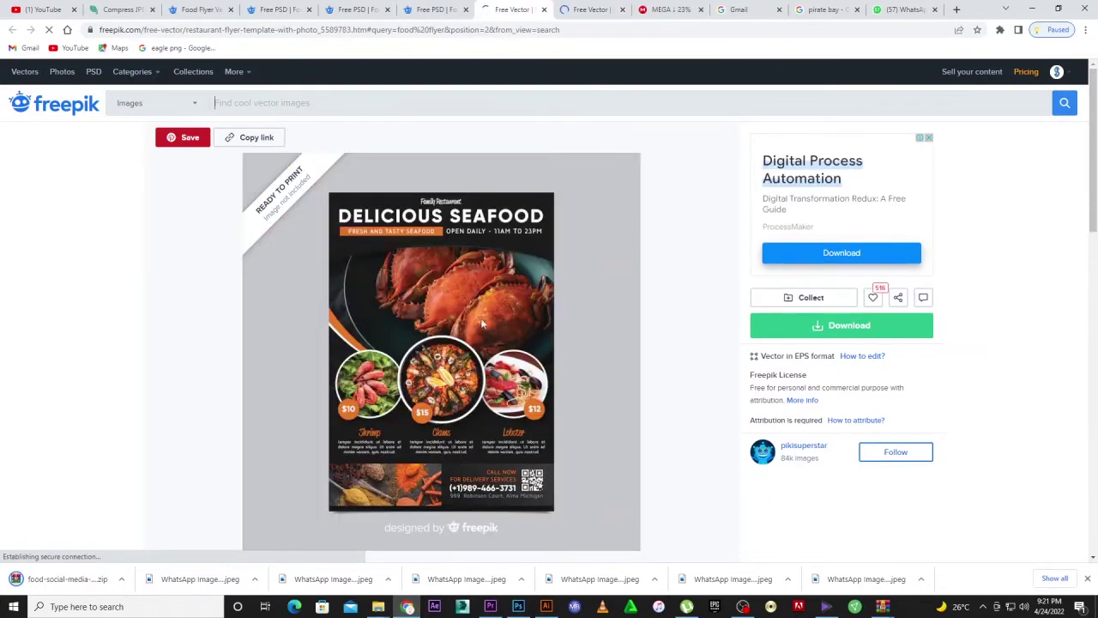
click(600, 10)
click(511, 9)
click(600, 10)
click(506, 7)
click(893, 328)
click(843, 470)
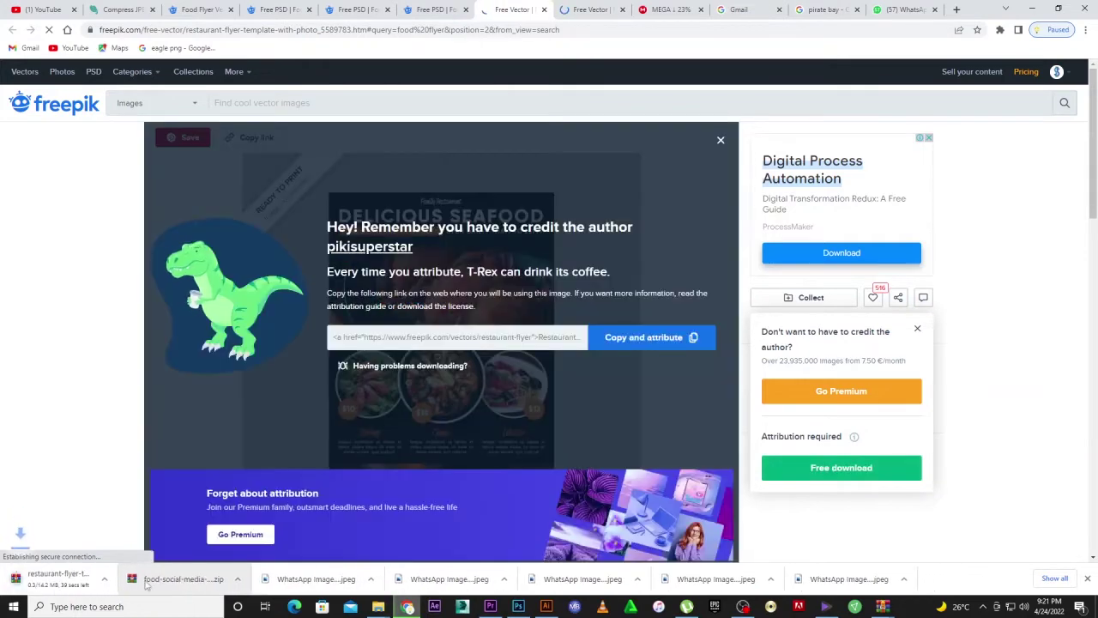
click(190, 581)
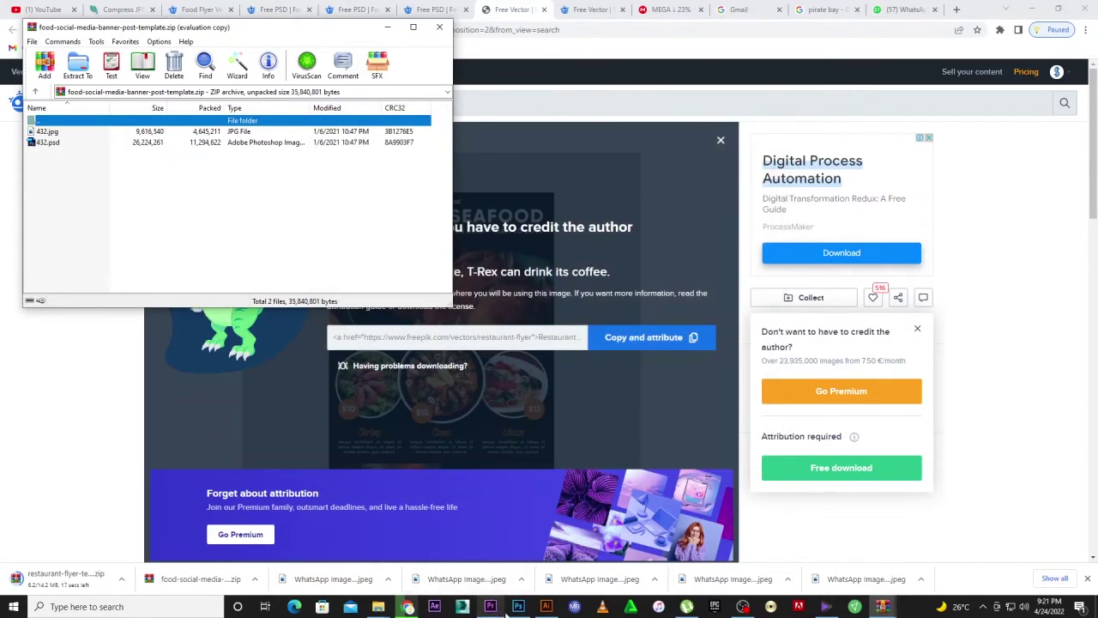
Open 432.psd from the archive in Photoshop, choosing Don't Resolve for missing fonts.
click(38, 142)
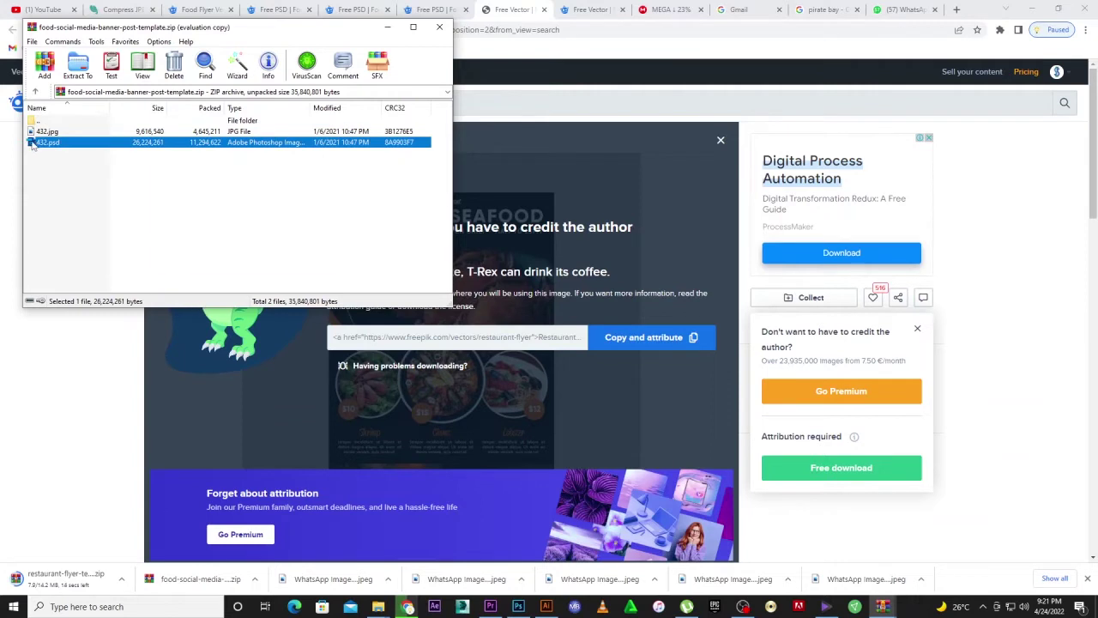
double_click(32, 143)
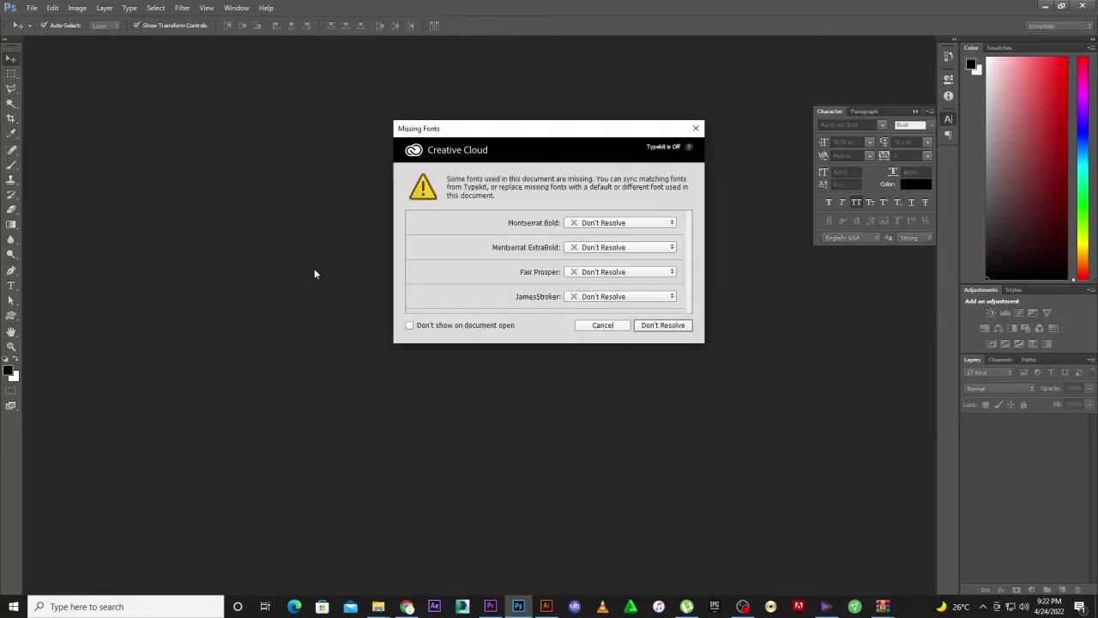
click(652, 327)
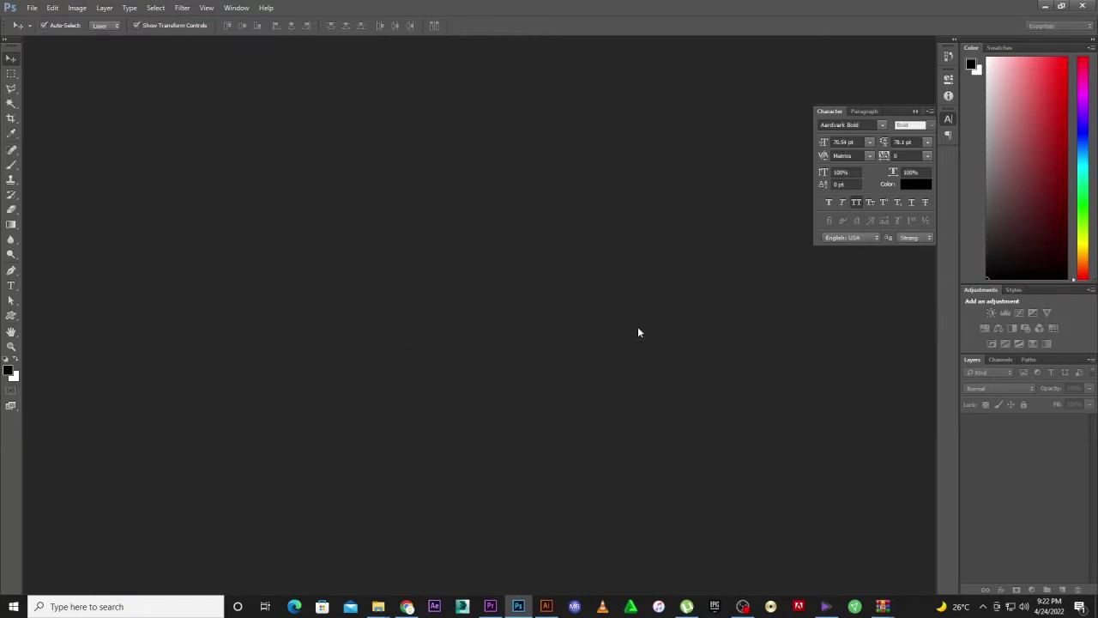
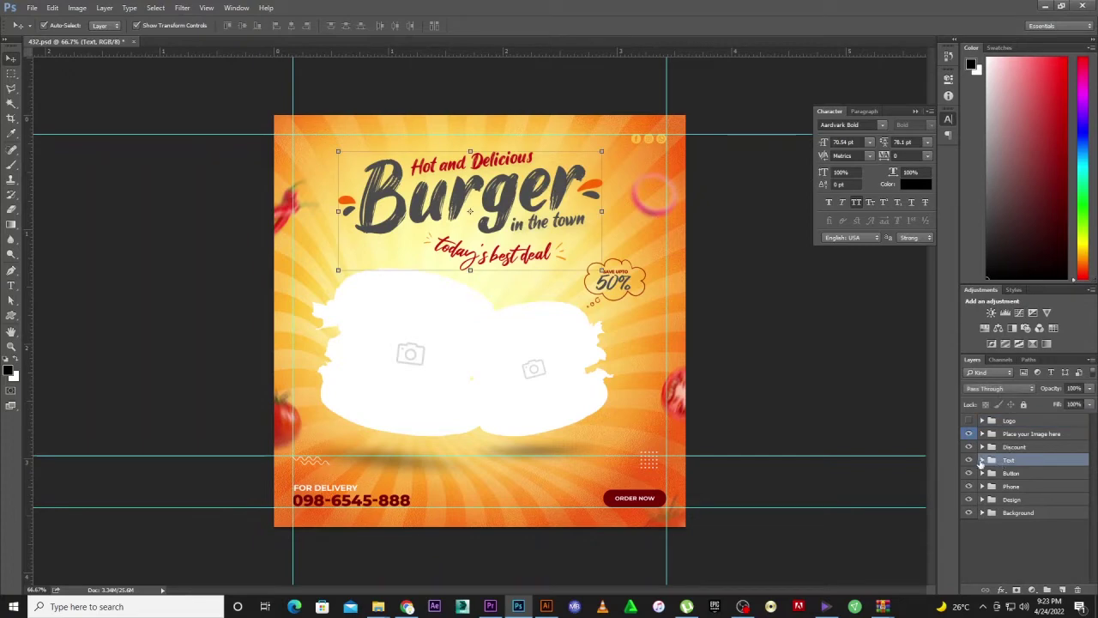
Select the Hot and Delicious layer and substitute its missing JamesStroker font with Myriad Pro.
click(982, 460)
click(1034, 479)
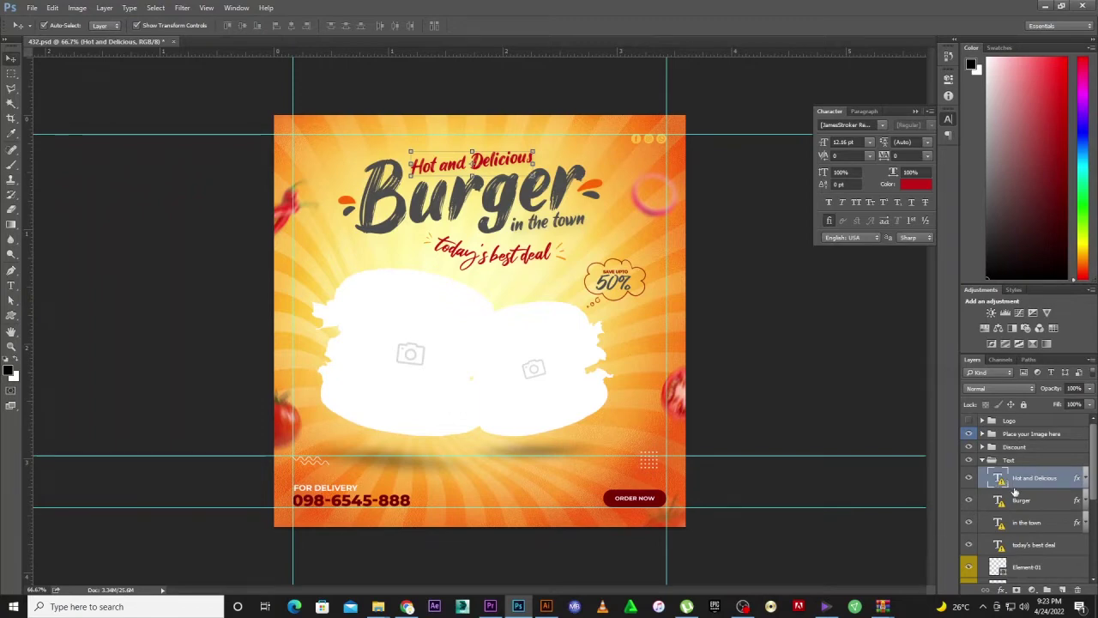
click(11, 285)
click(485, 159)
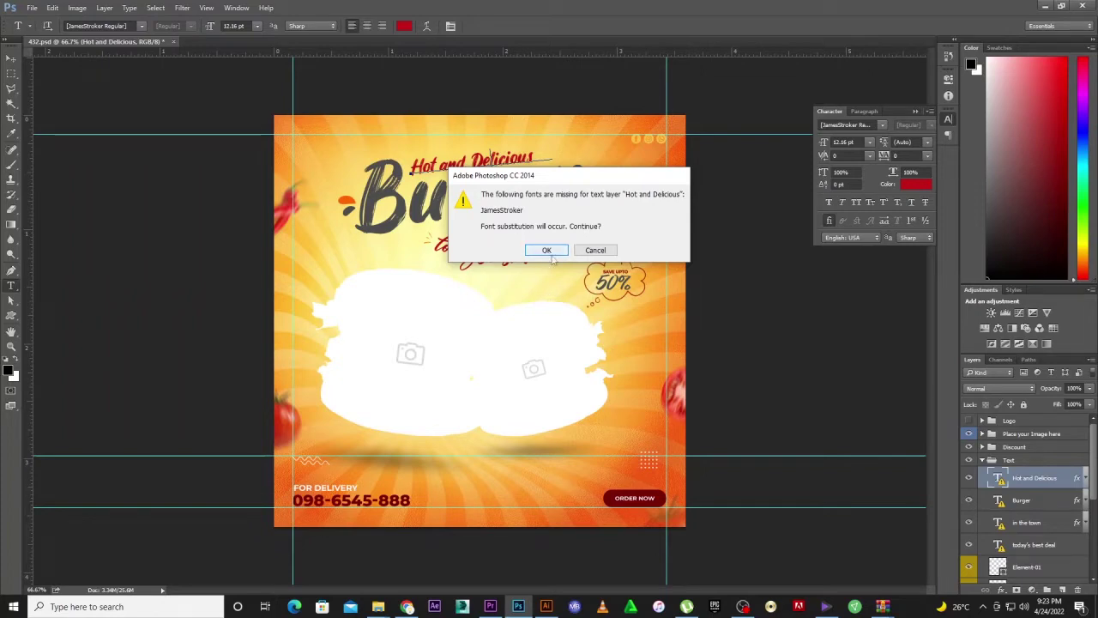
click(552, 254)
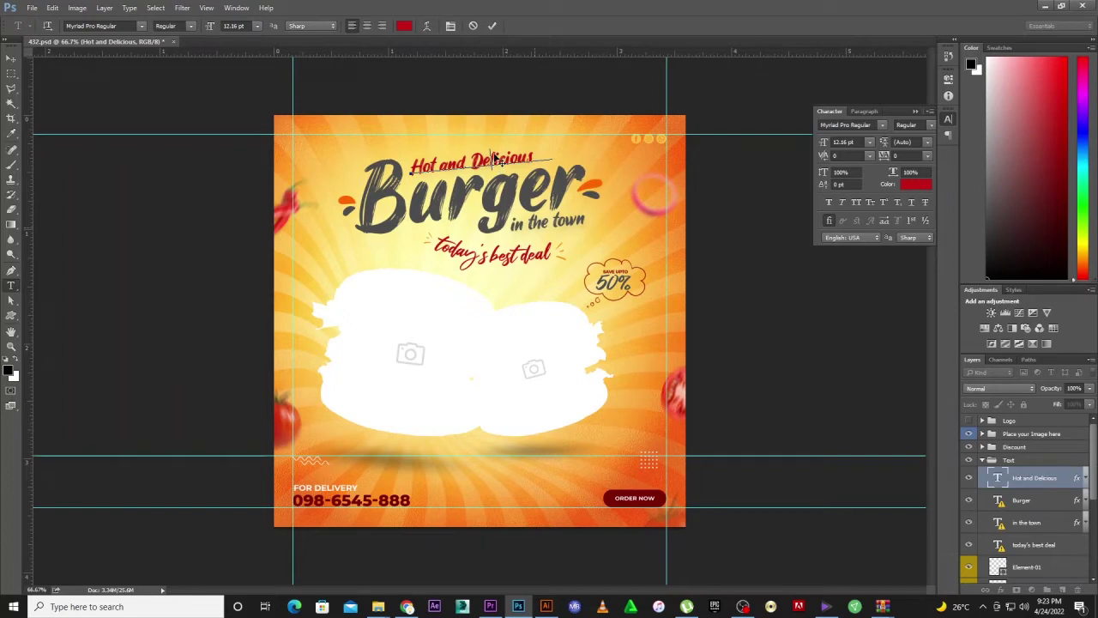
click(492, 26)
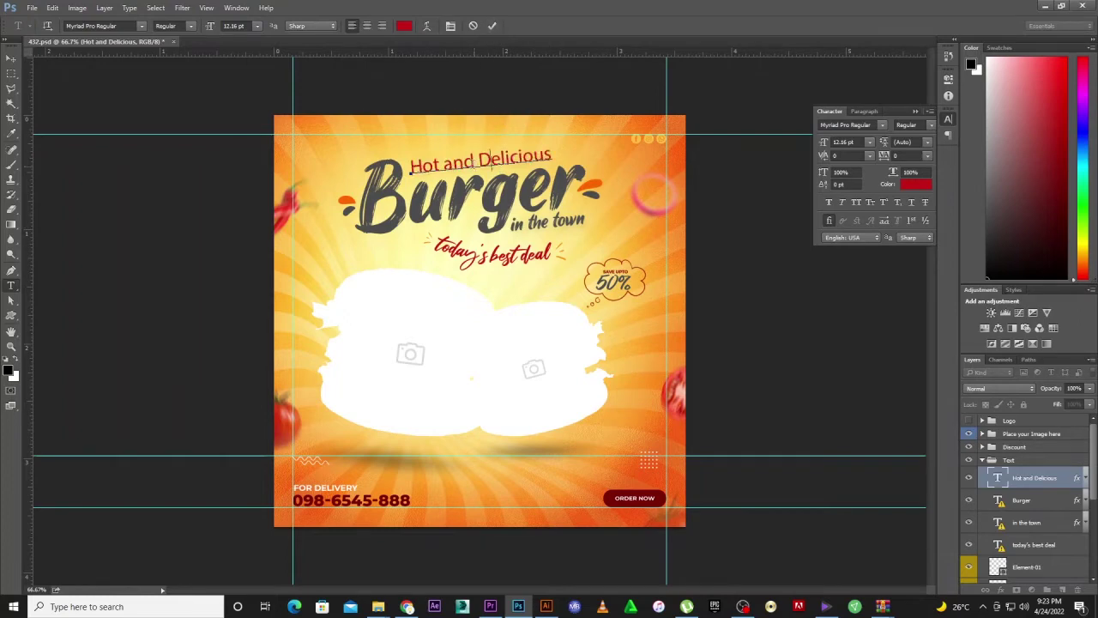
Replace the 'Hot and Delicious' headline text with 'KOFI HOT BREAD'.
triple_click(480, 156)
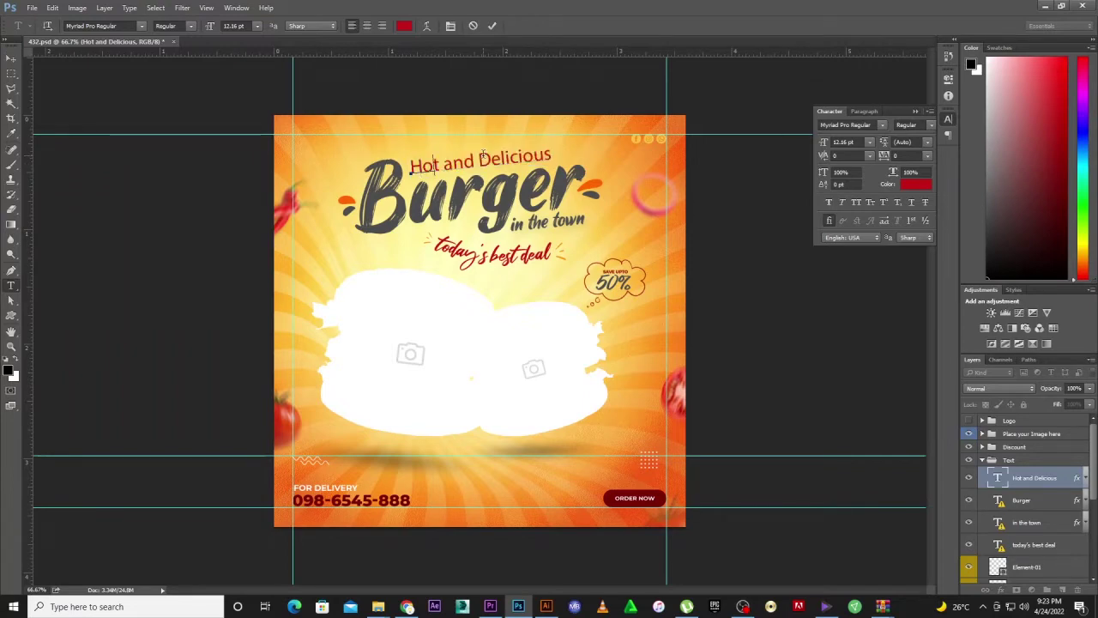
text(KOFI)
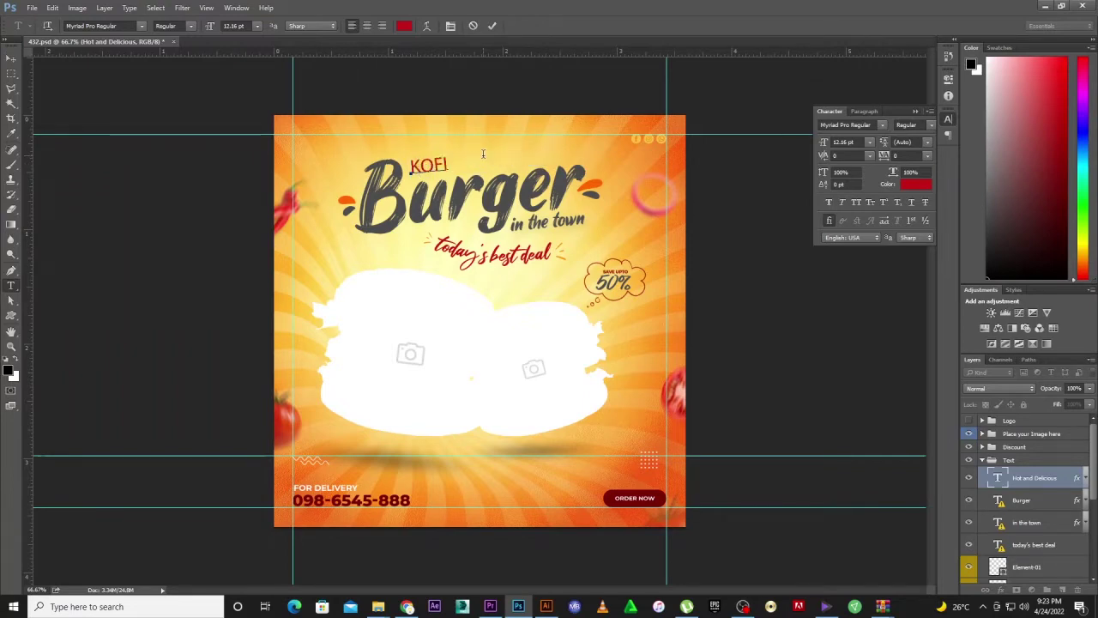
text( HOT)
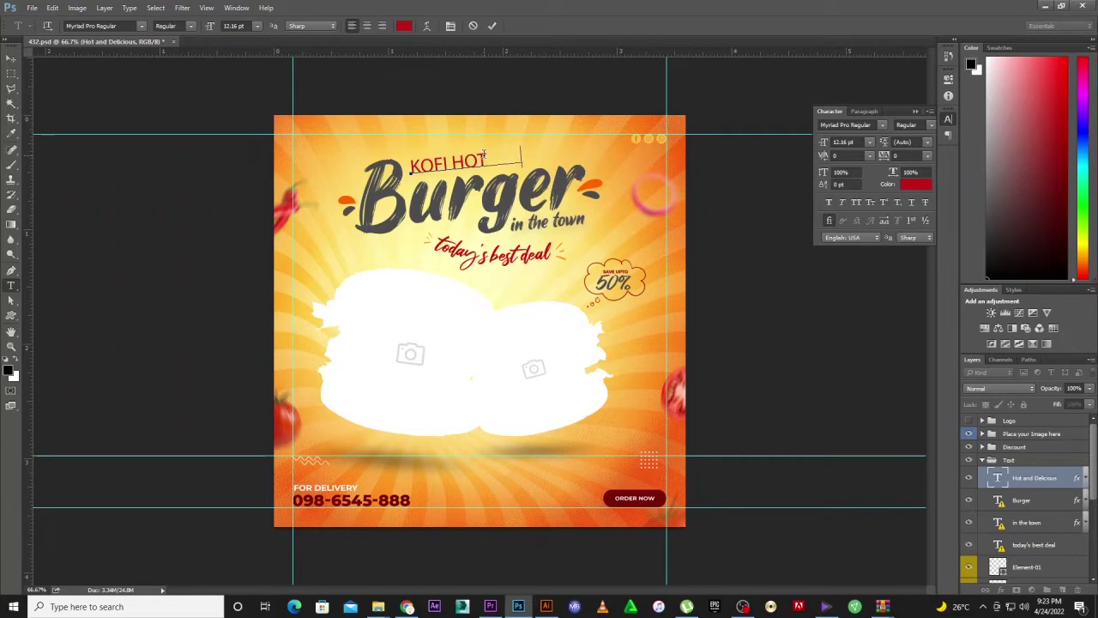
text(BREAD)
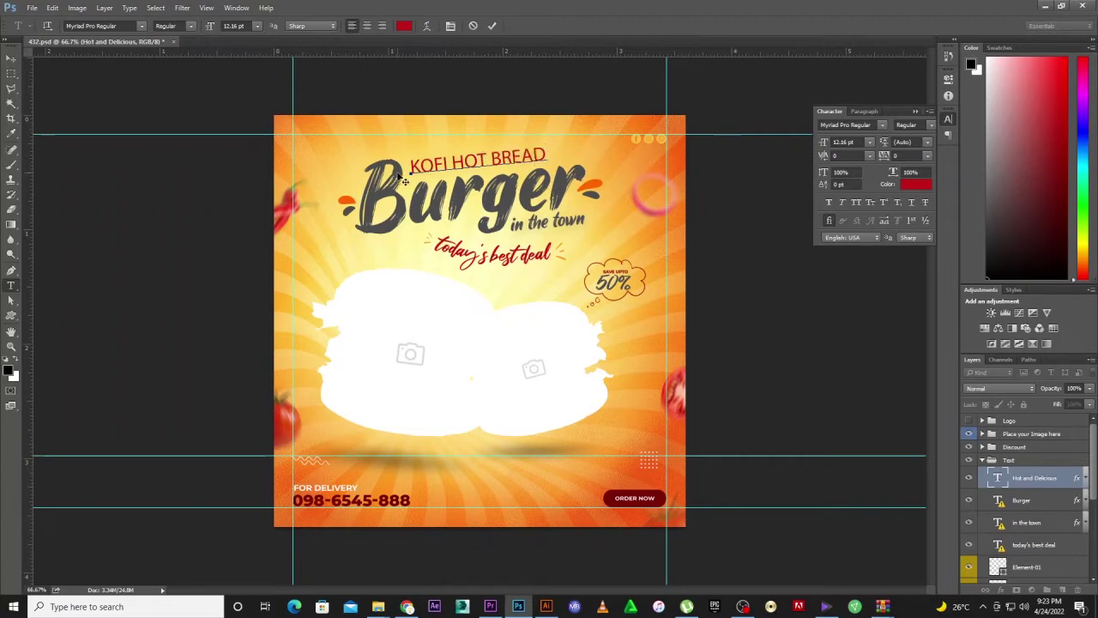
Commit the new headline text and set its font style to Bold.
click(492, 25)
click(191, 28)
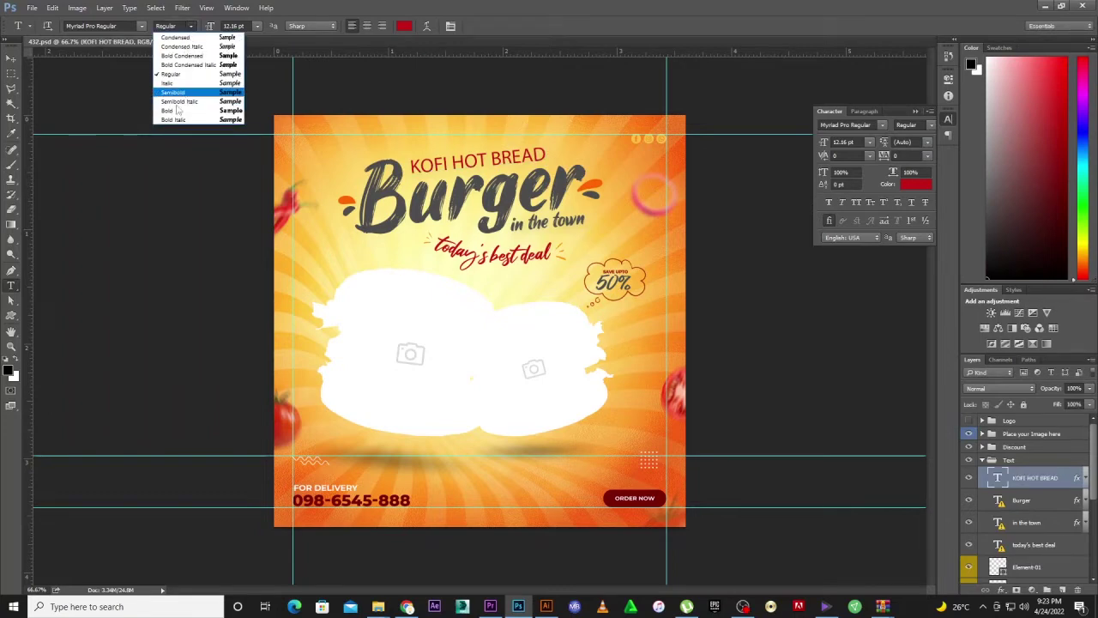
click(174, 115)
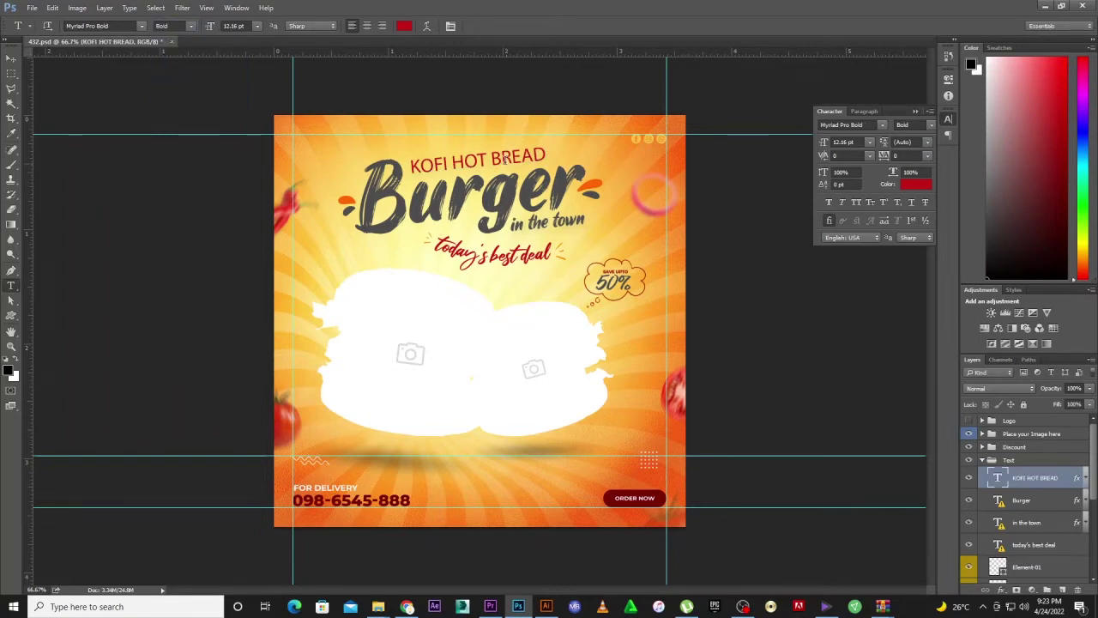
Change the KOFI HOT BREAD heading's font to Permanent Marker Regular.
triple_click(506, 157)
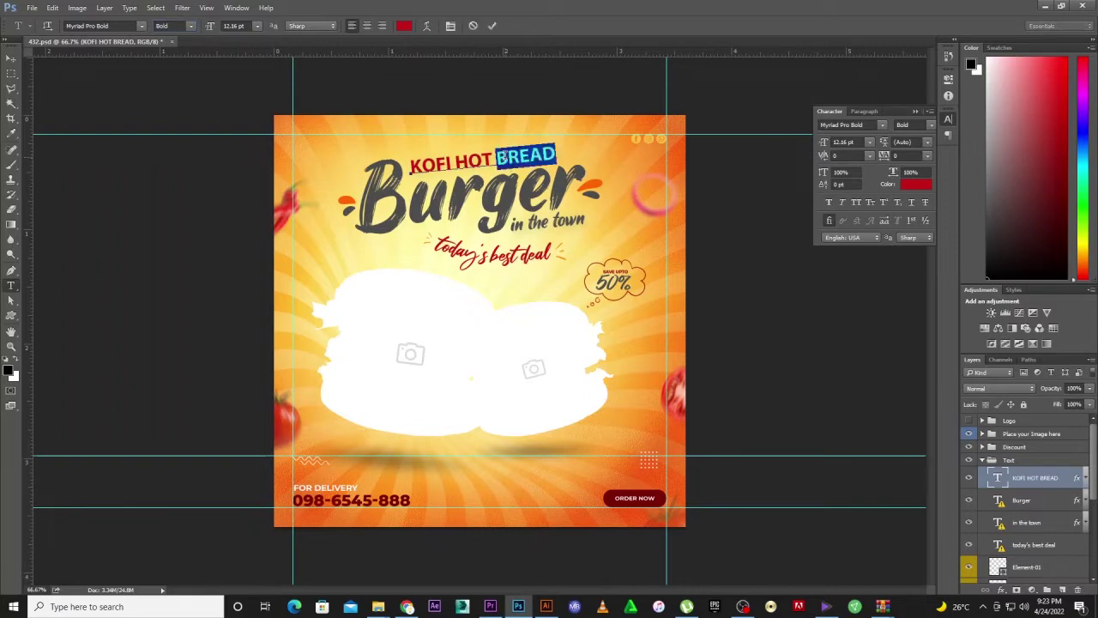
click(131, 26)
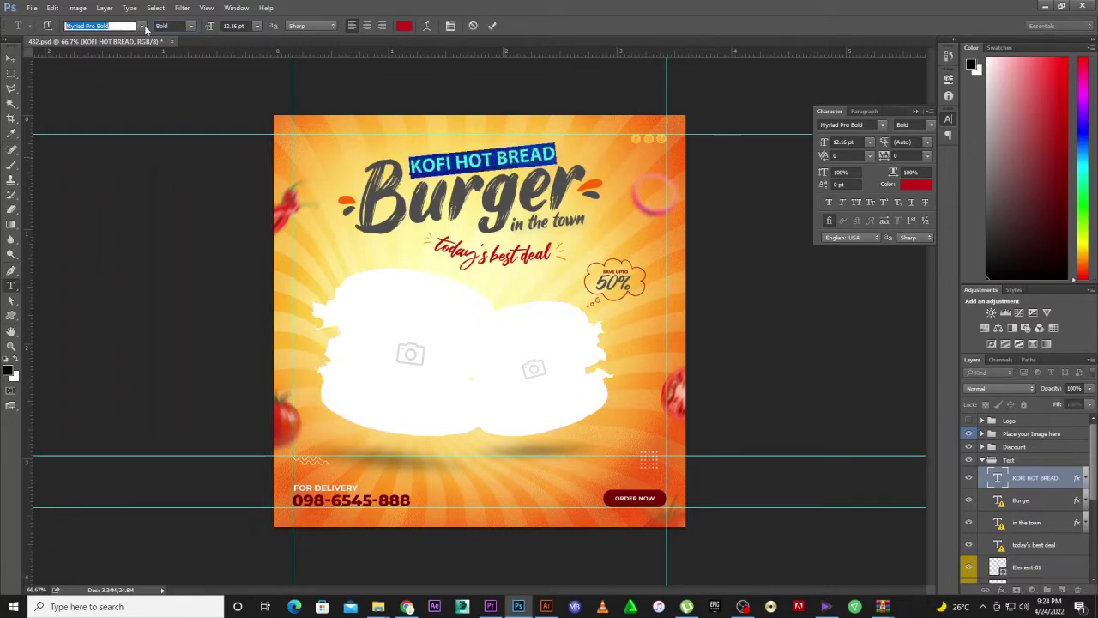
click(142, 26)
key(Down)
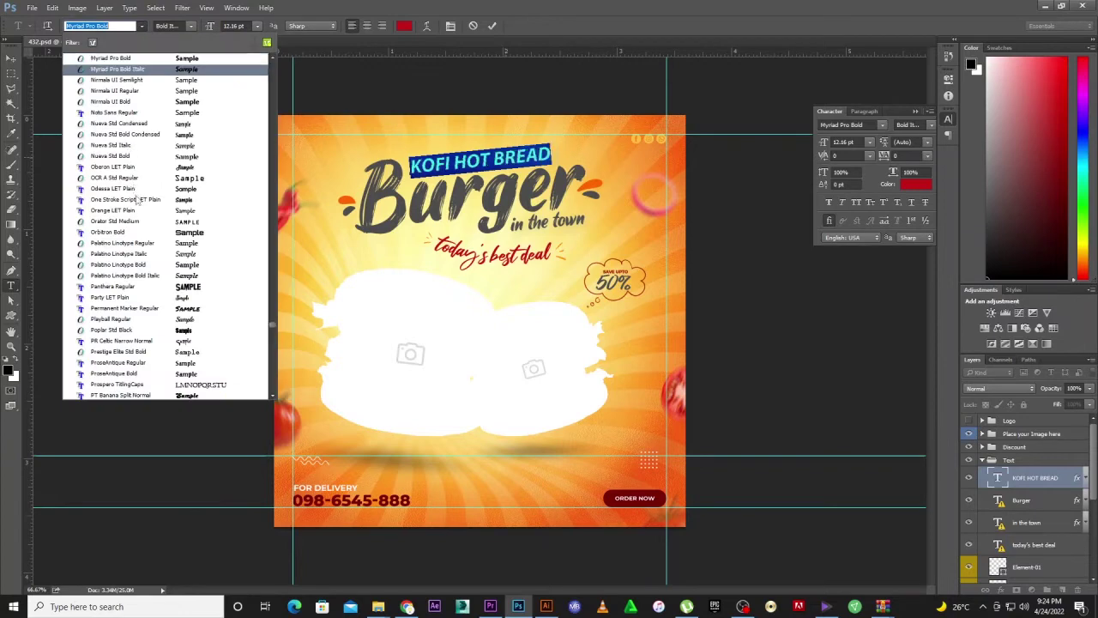
key(Down)
key(Down)
key(Down)
key(Down)
key(Down)
key(Down)
key(Down)
key(Down)
key(Down)
key(Down)
key(Down)
key(Down)
key(Down)
key(Down)
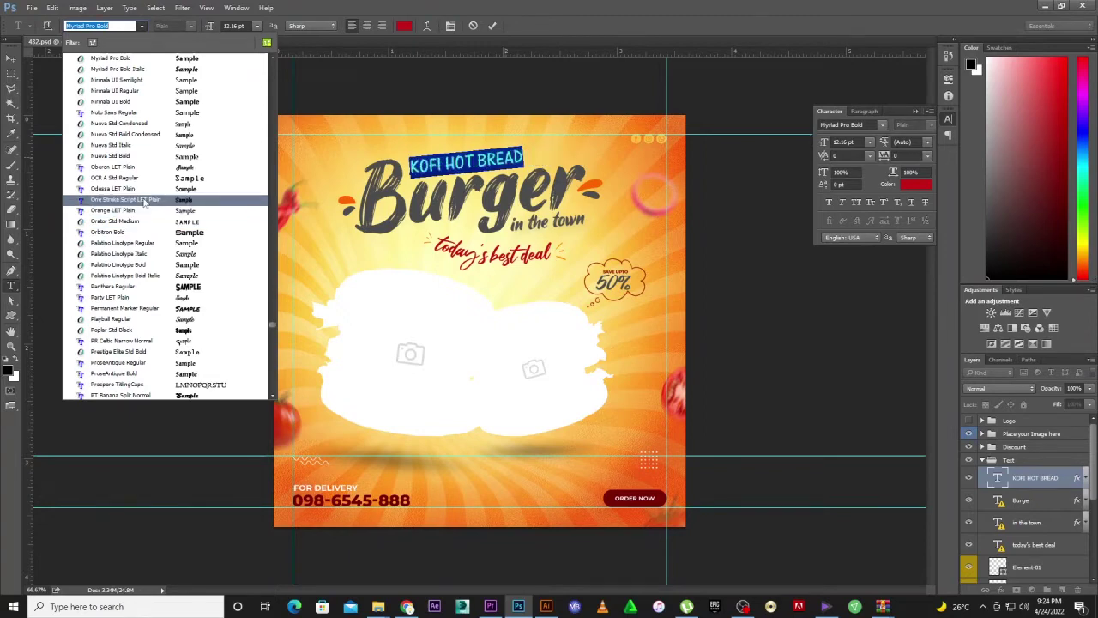
click(143, 308)
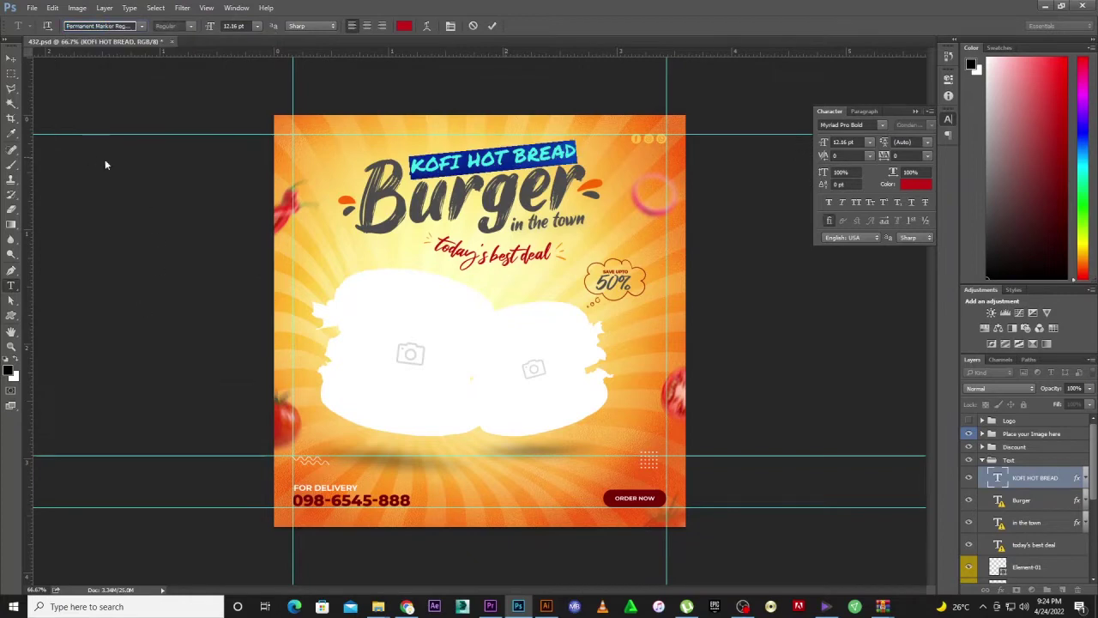
click(12, 58)
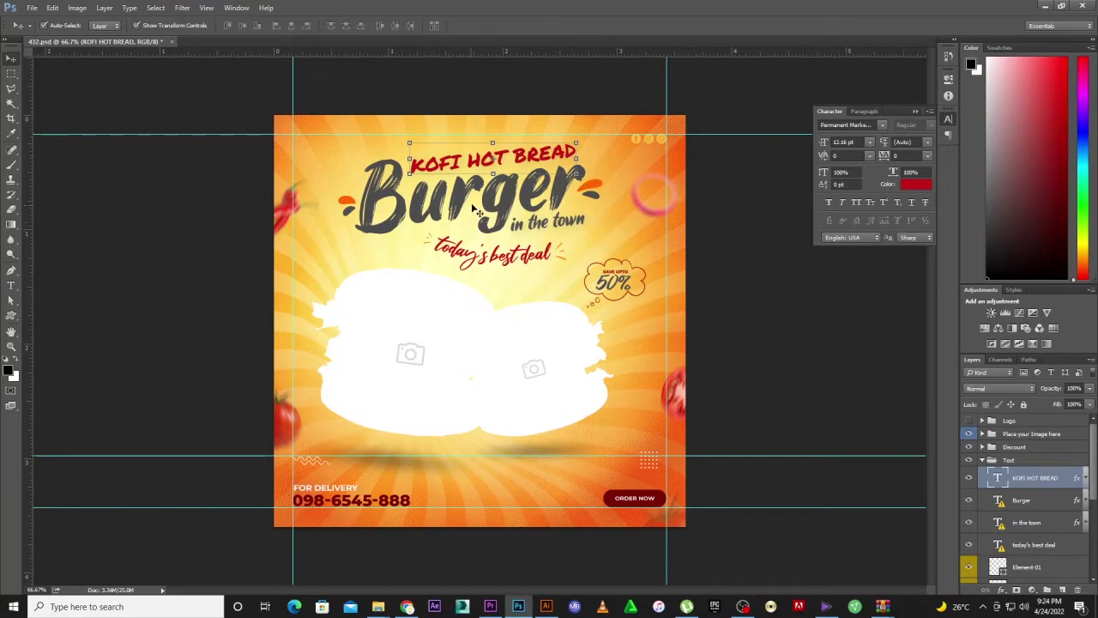
click(510, 215)
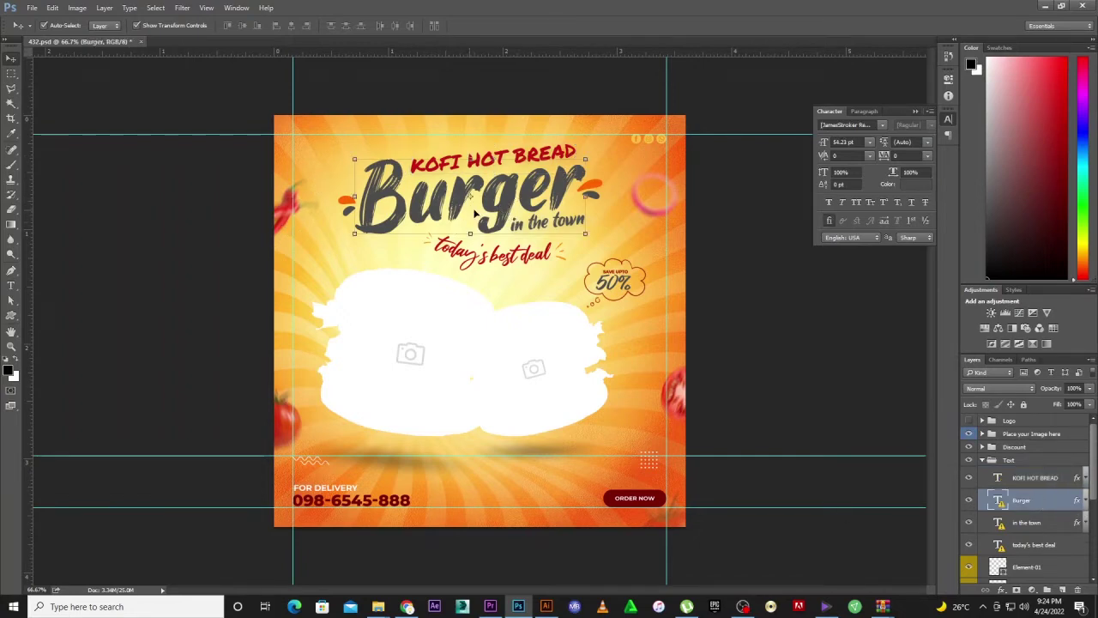
key(t)
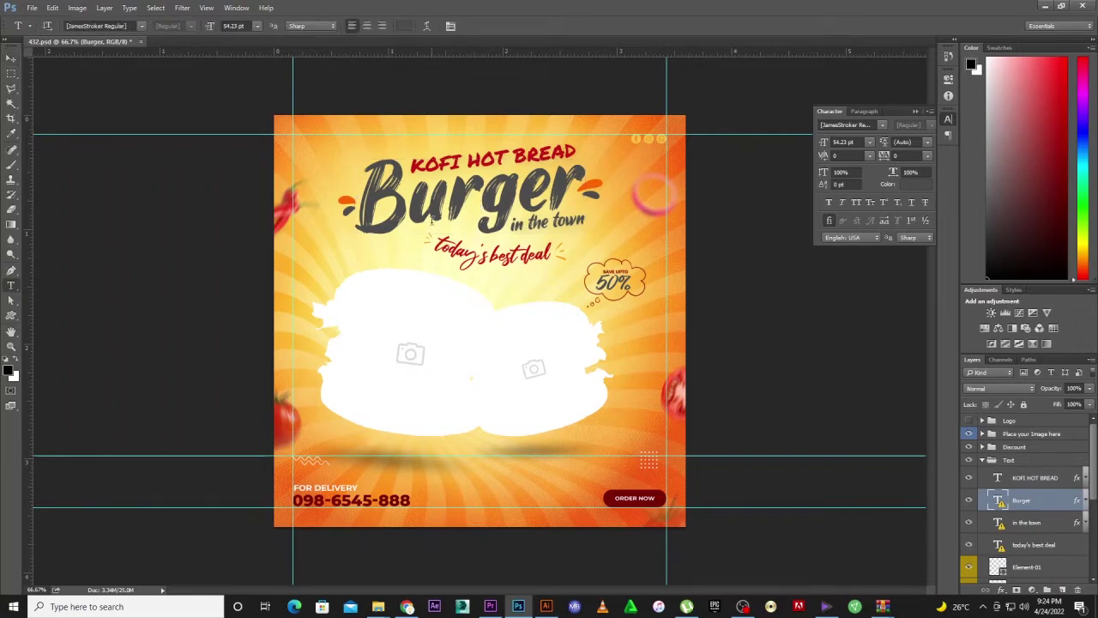
click(464, 207)
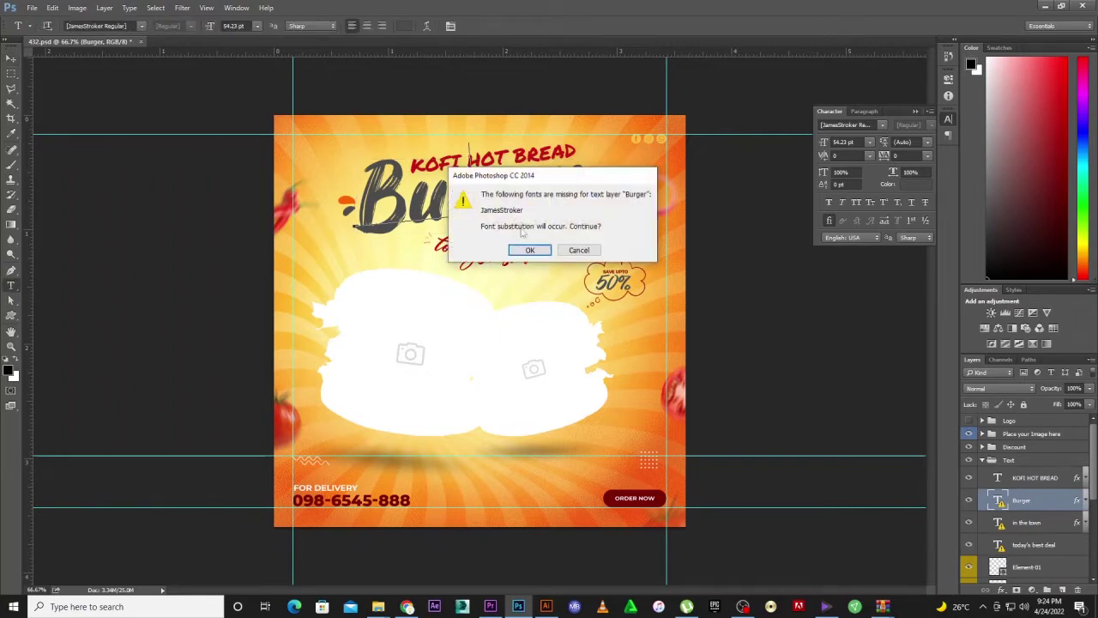
click(525, 247)
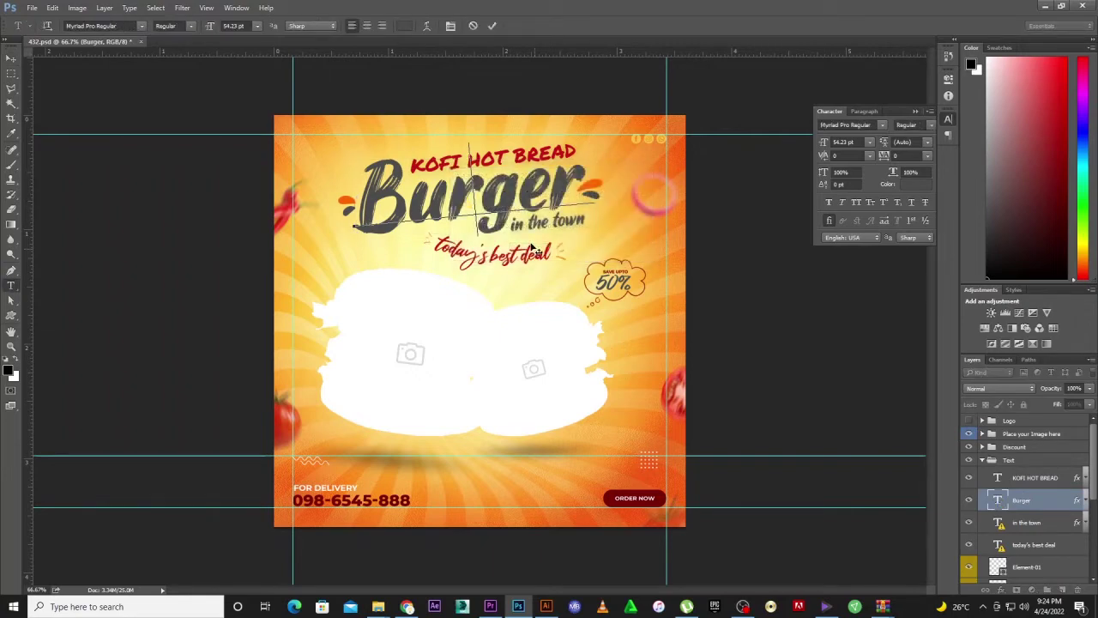
double_click(469, 191)
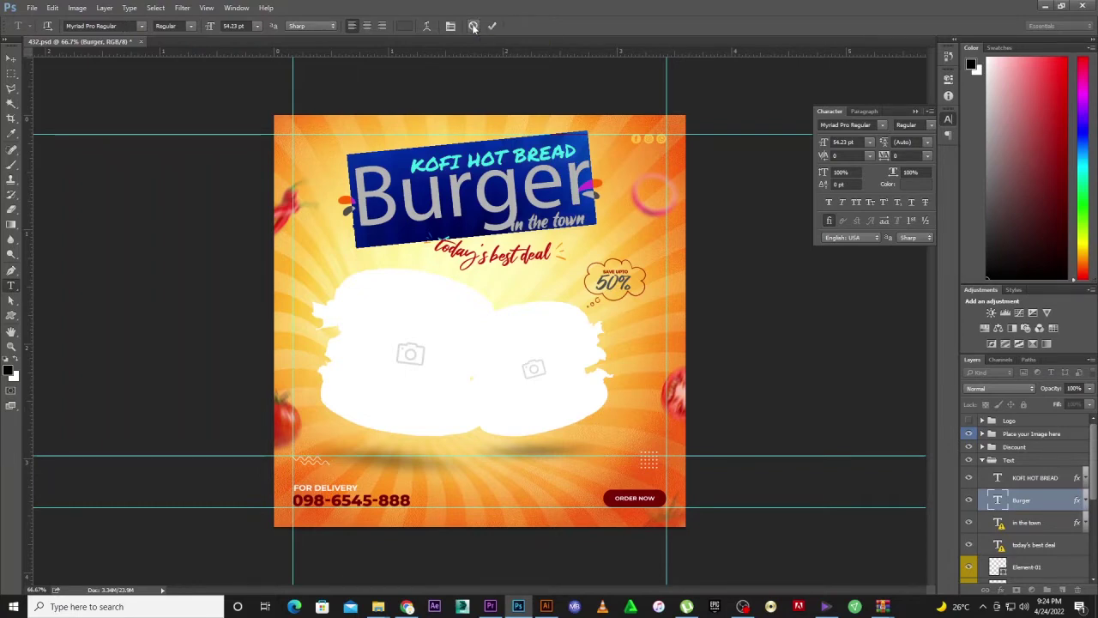
click(473, 26)
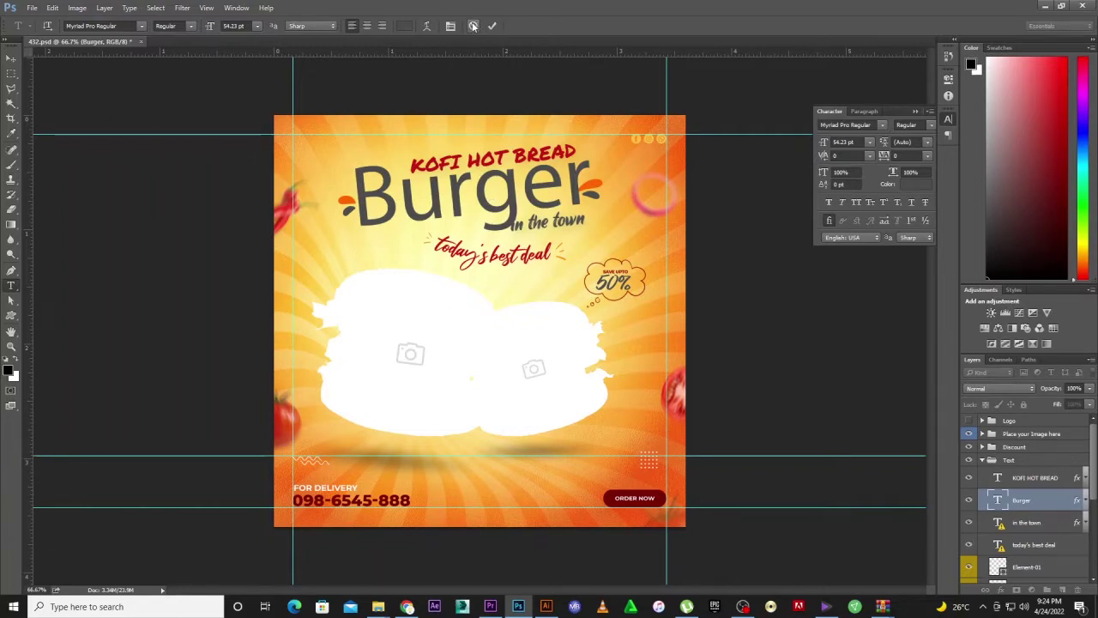
click(11, 58)
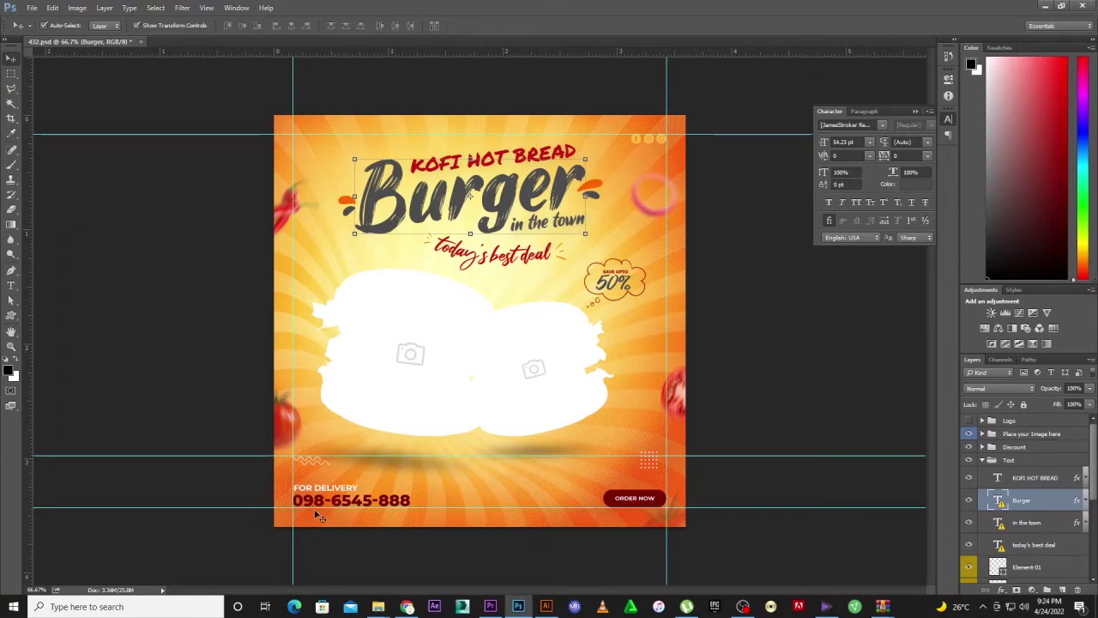
Start editing the phone number layer, accepting the missing-font substitution.
scroll(322, 515, up, 3)
scroll(324, 518, up, 1)
scroll(324, 517, down, 5)
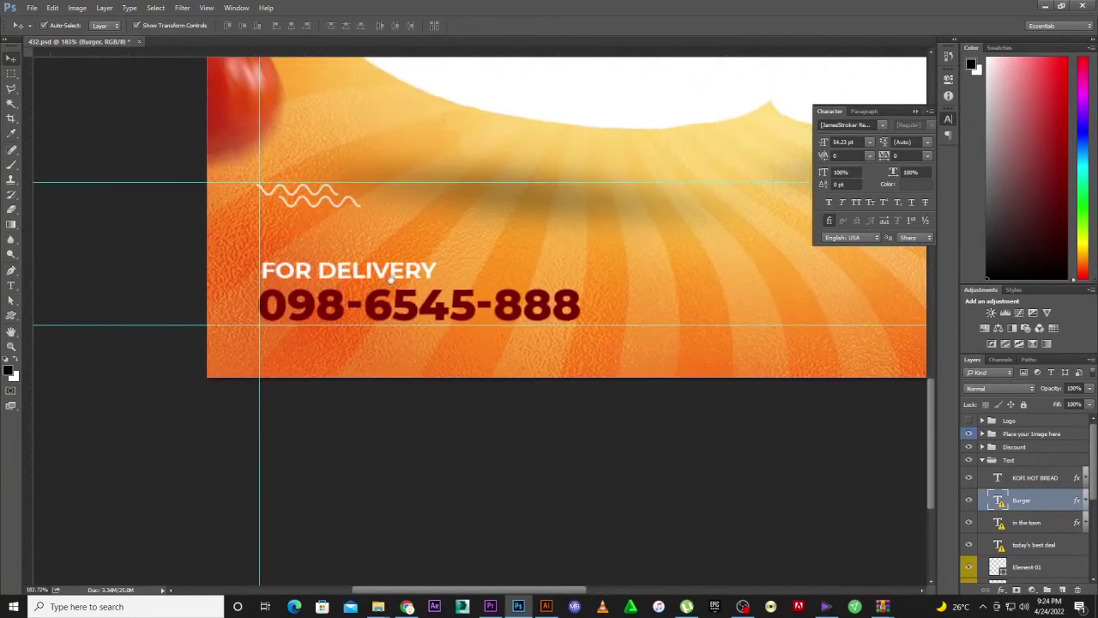
click(435, 306)
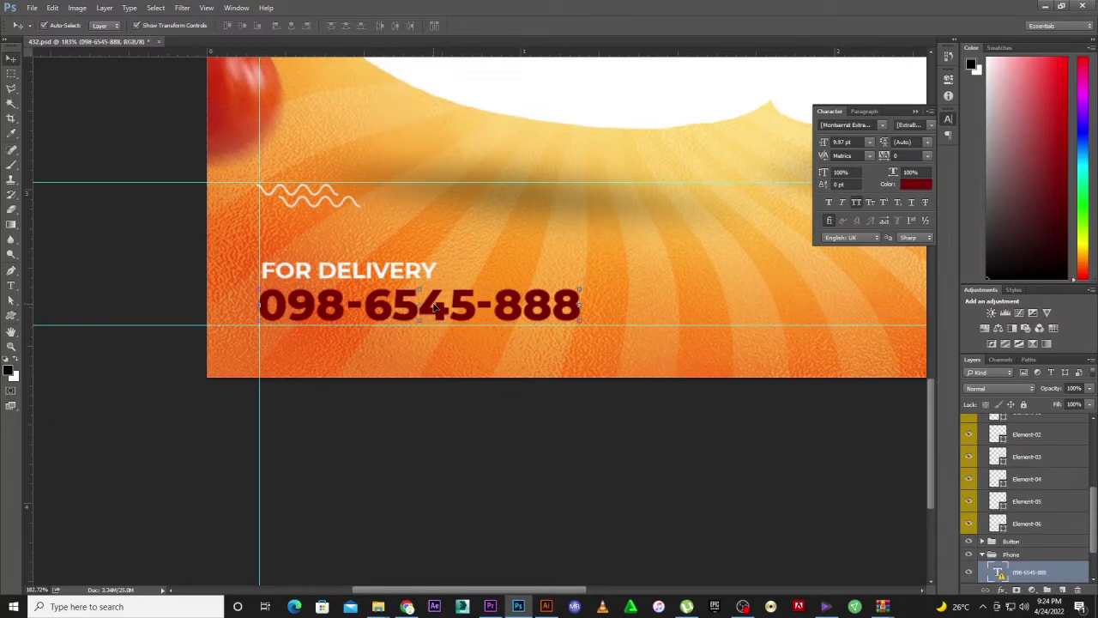
key(t)
click(434, 304)
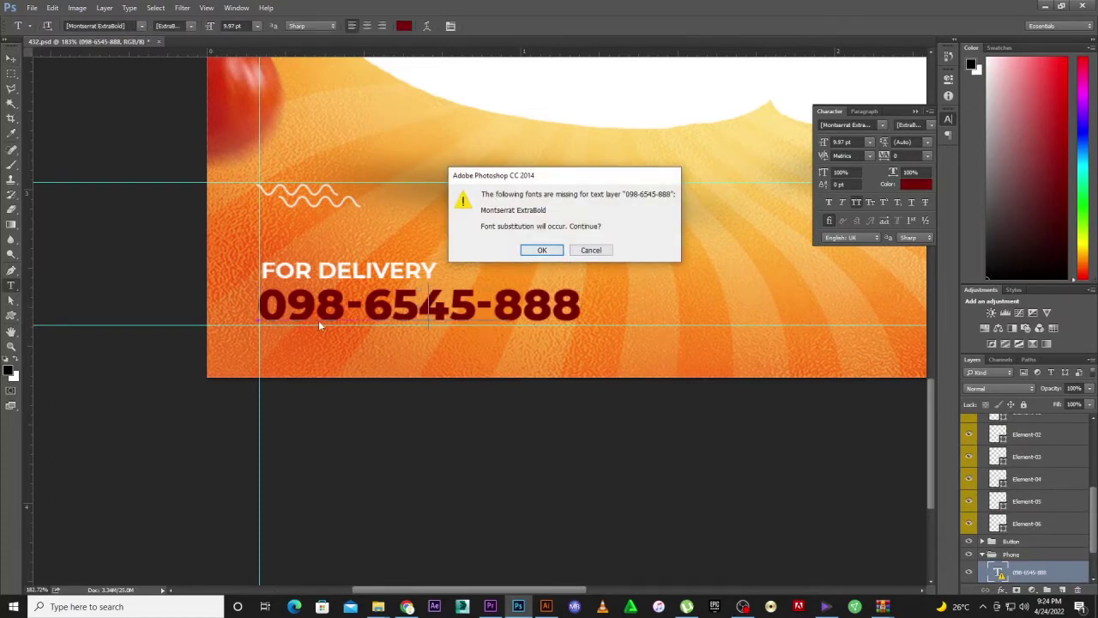
key(Return)
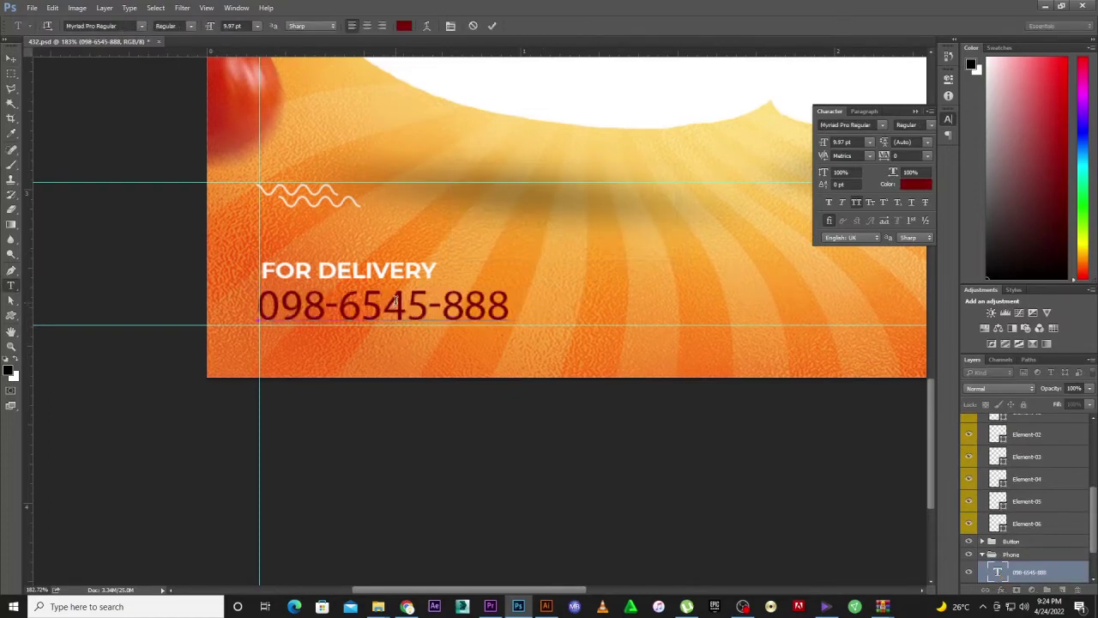
Replace the phone line with the new delivery contact number and commit it.
key(ctrl+a)
text(3)
key(BackSpace)
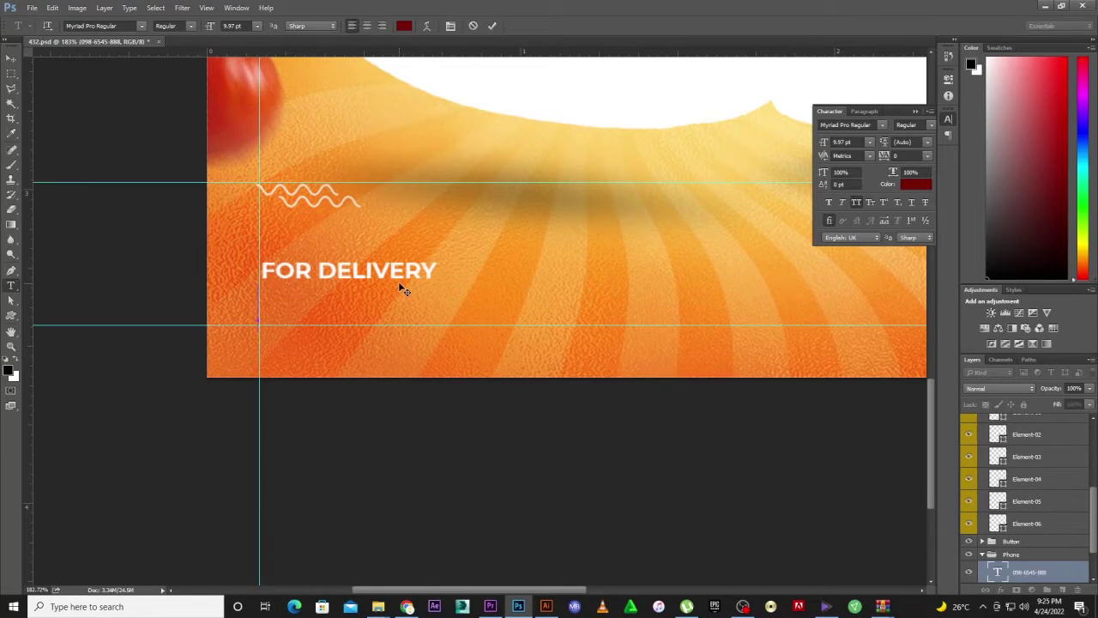
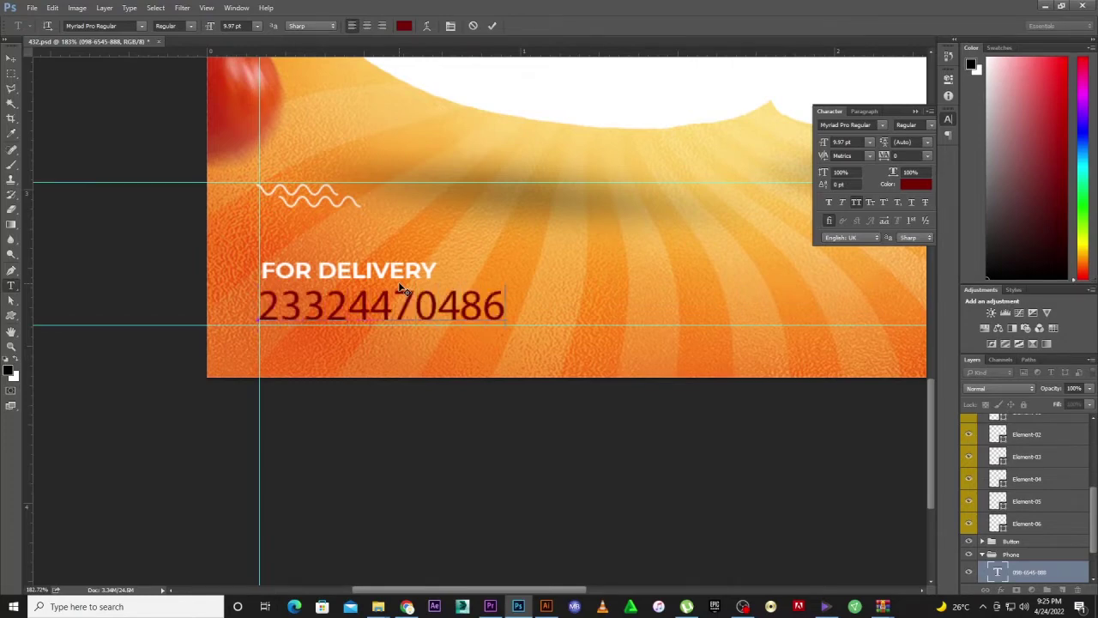
drag(265, 303, 593, 297)
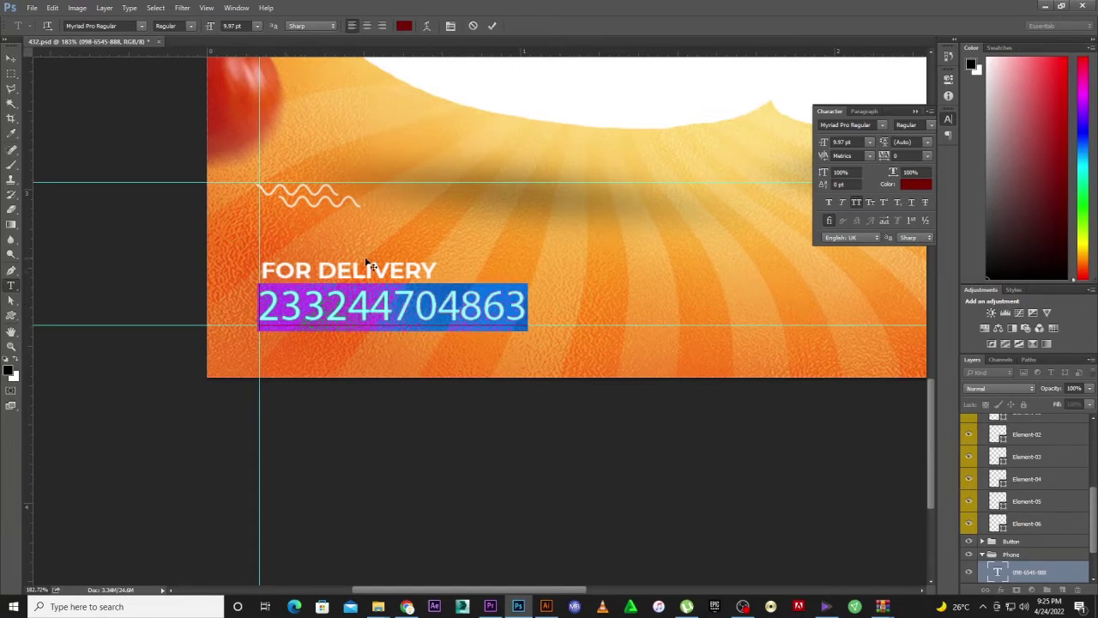
click(11, 57)
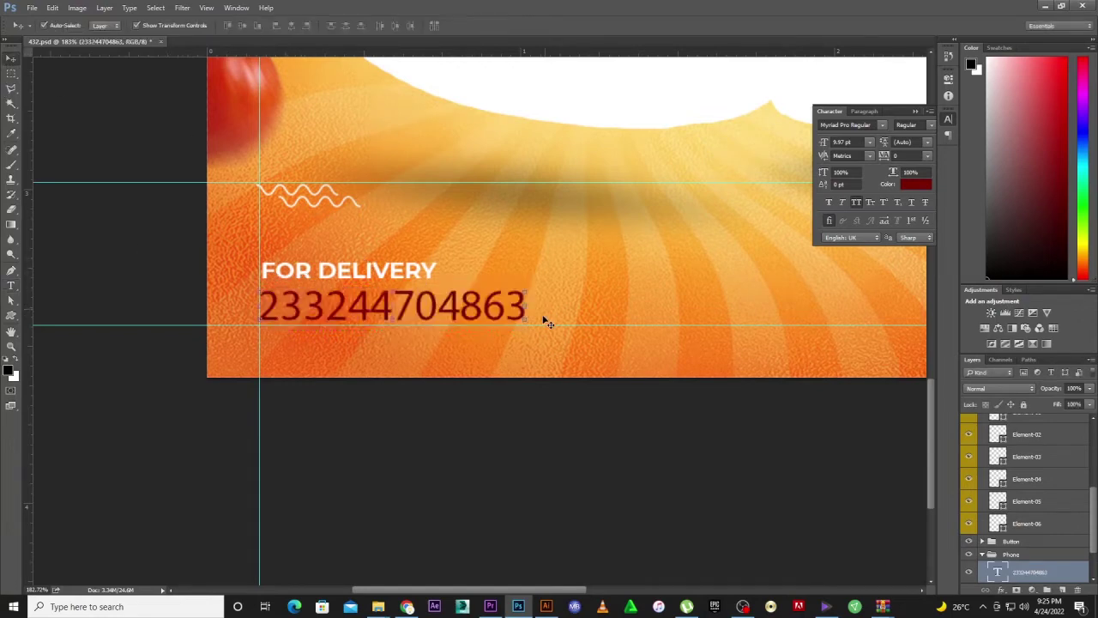
scroll(540, 332, down, 2)
scroll(549, 443, down, 3)
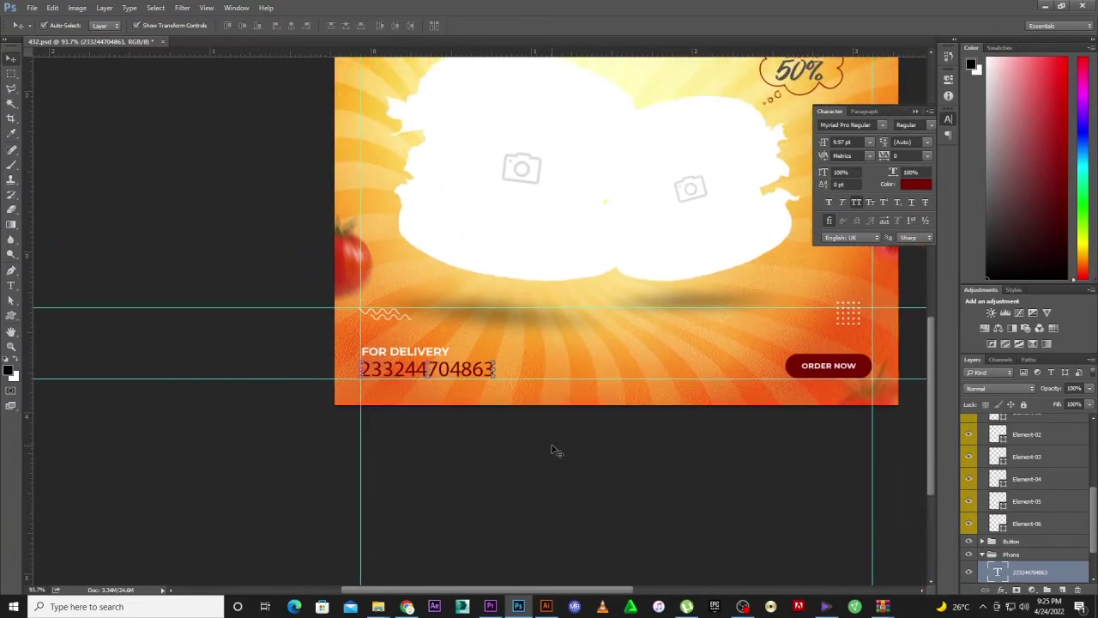
scroll(540, 427, down, 2)
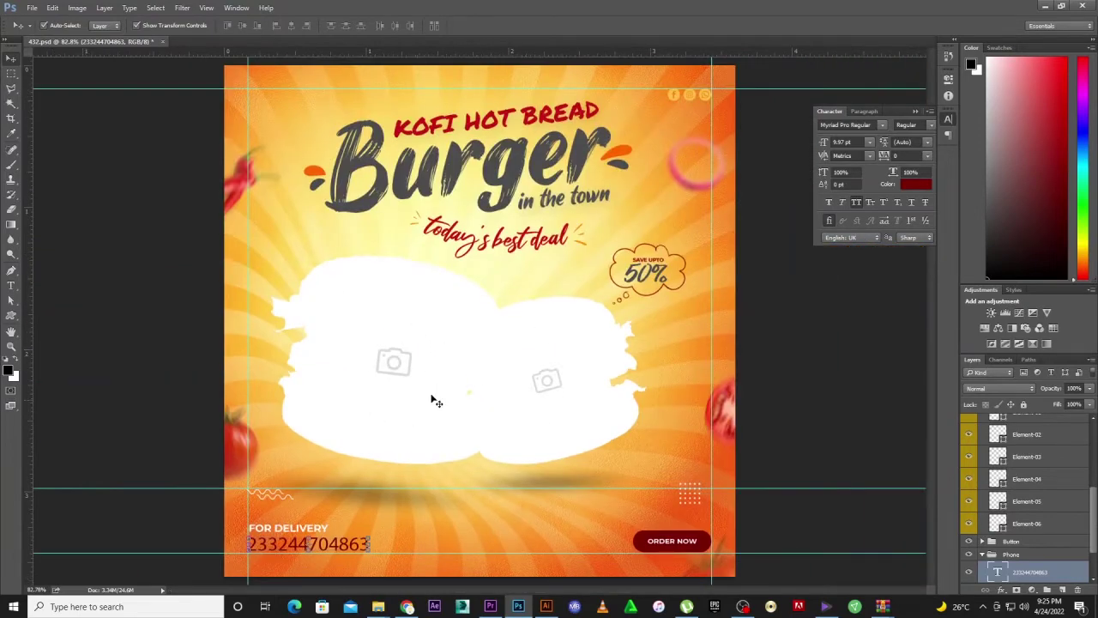
Search Google Images for 'burger' in Chrome.
click(407, 606)
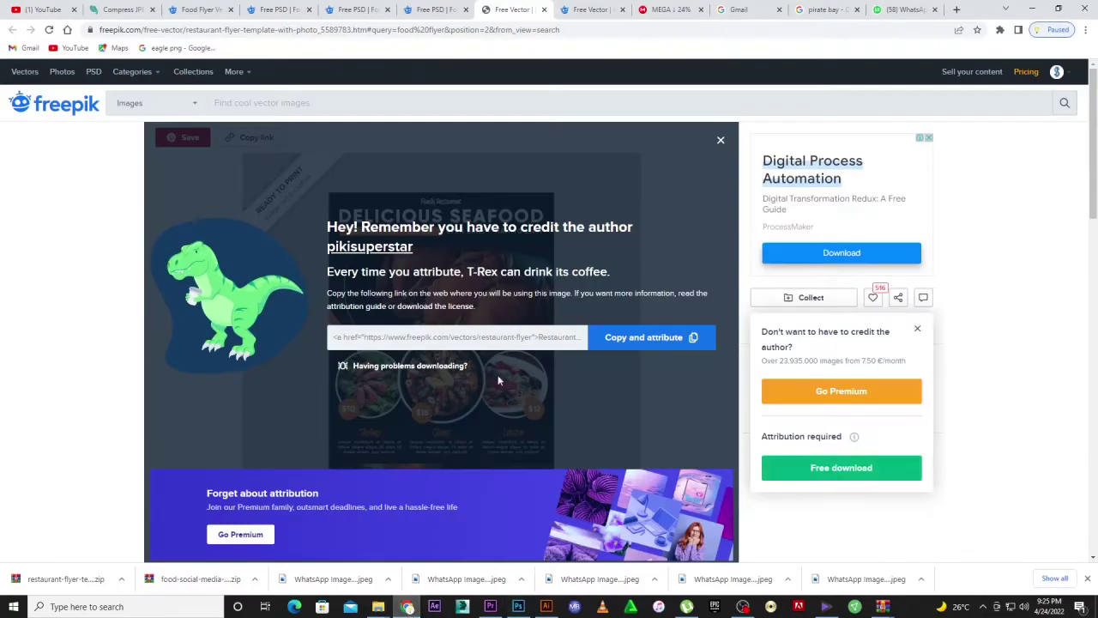
click(831, 7)
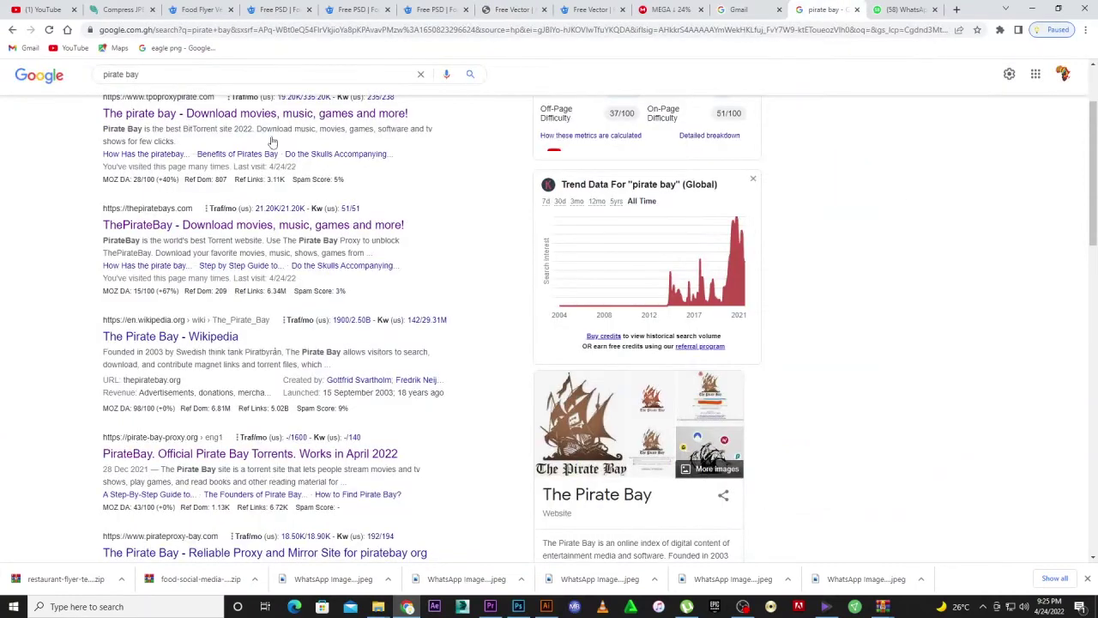
click(217, 78)
key(ctrl+a)
key(BackSpace)
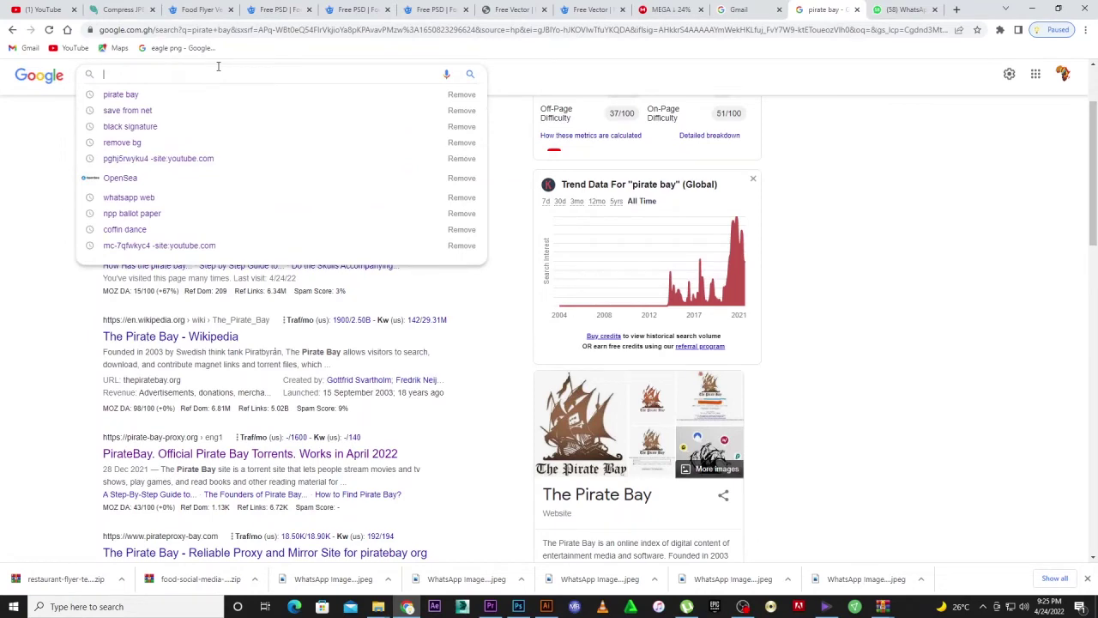
text(burger)
key(Return)
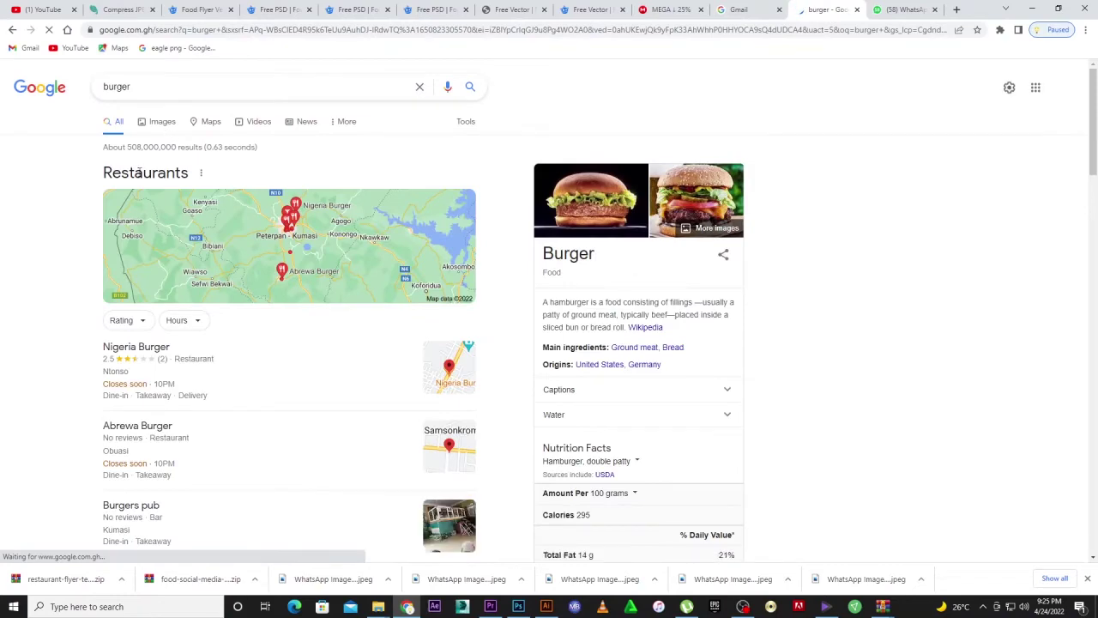
click(160, 125)
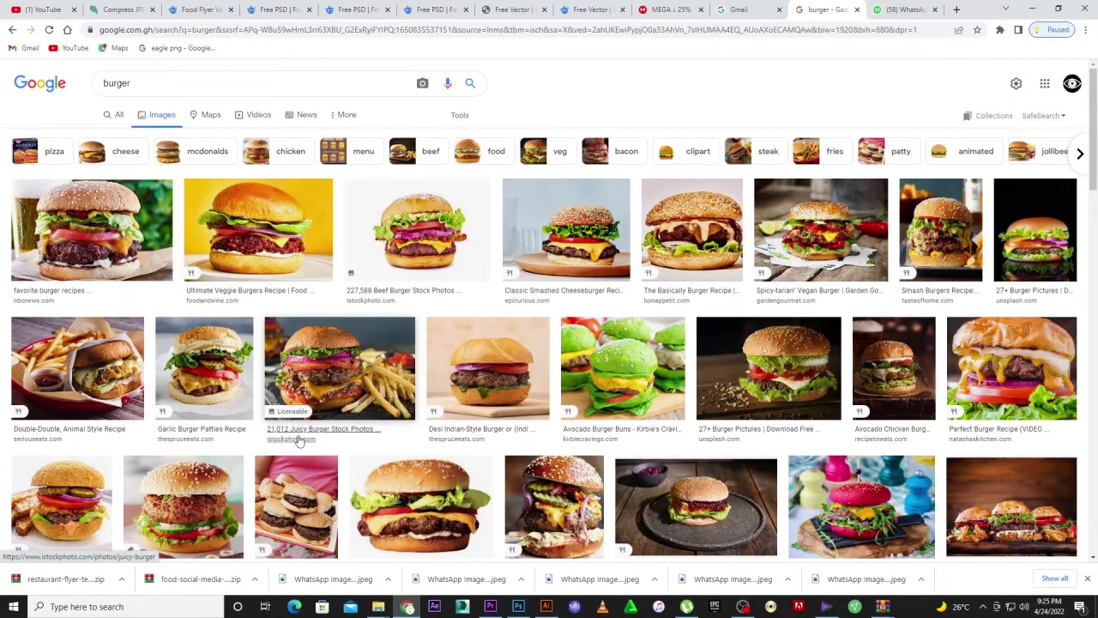
Copy the beef burger stock photo from its preview and return to Photoshop.
scroll(343, 412, down, 2)
scroll(397, 388, up, 2)
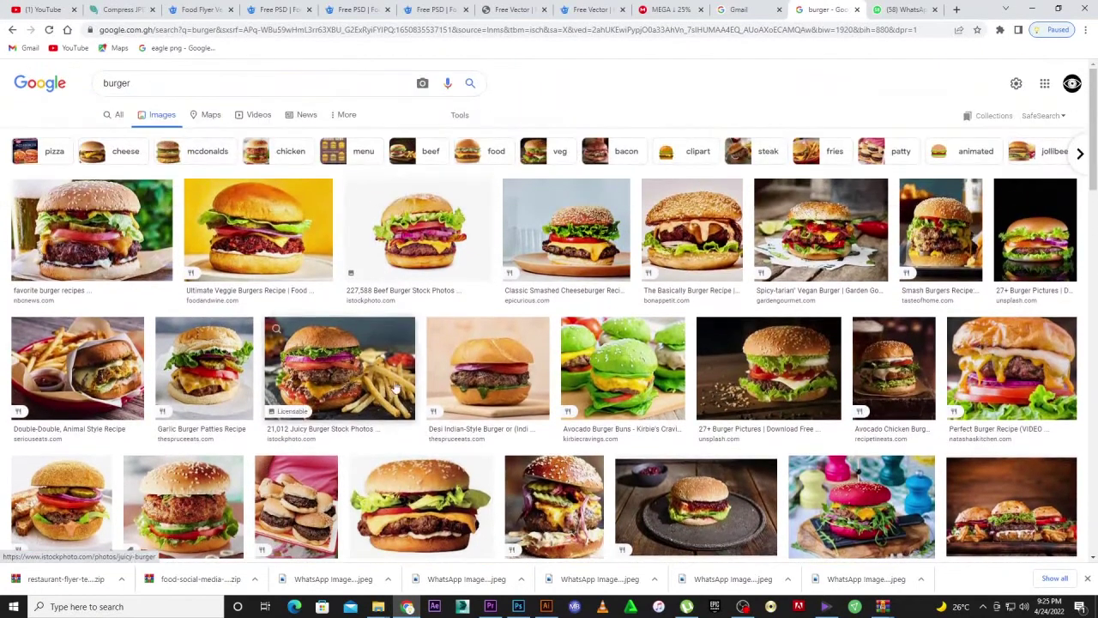
click(422, 247)
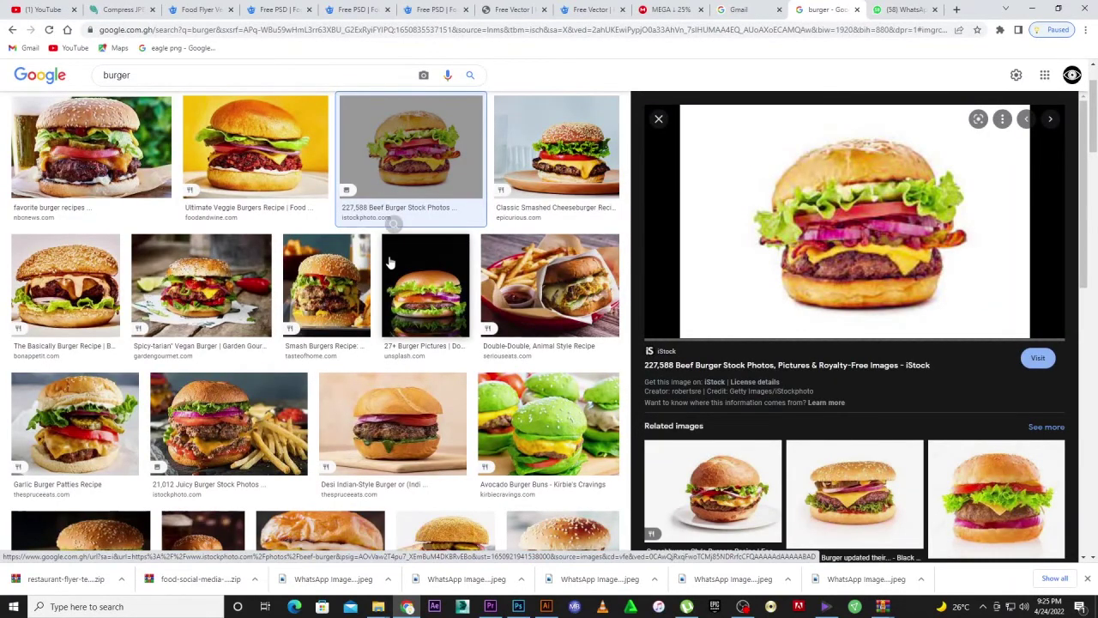
scroll(343, 215, up, 2)
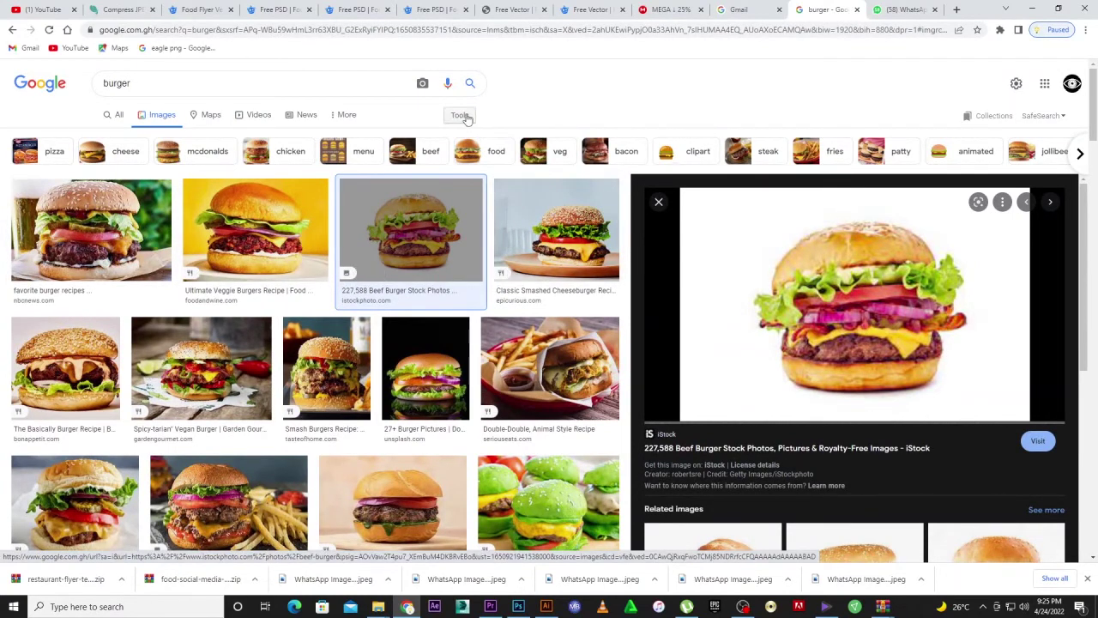
click(463, 116)
click(278, 137)
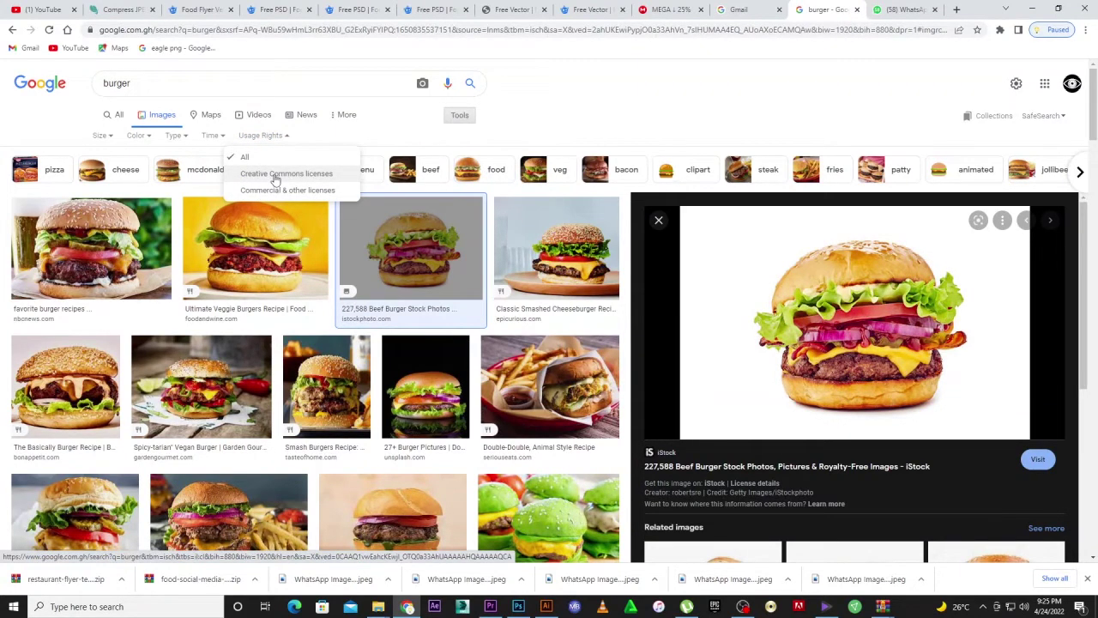
right_click(849, 304)
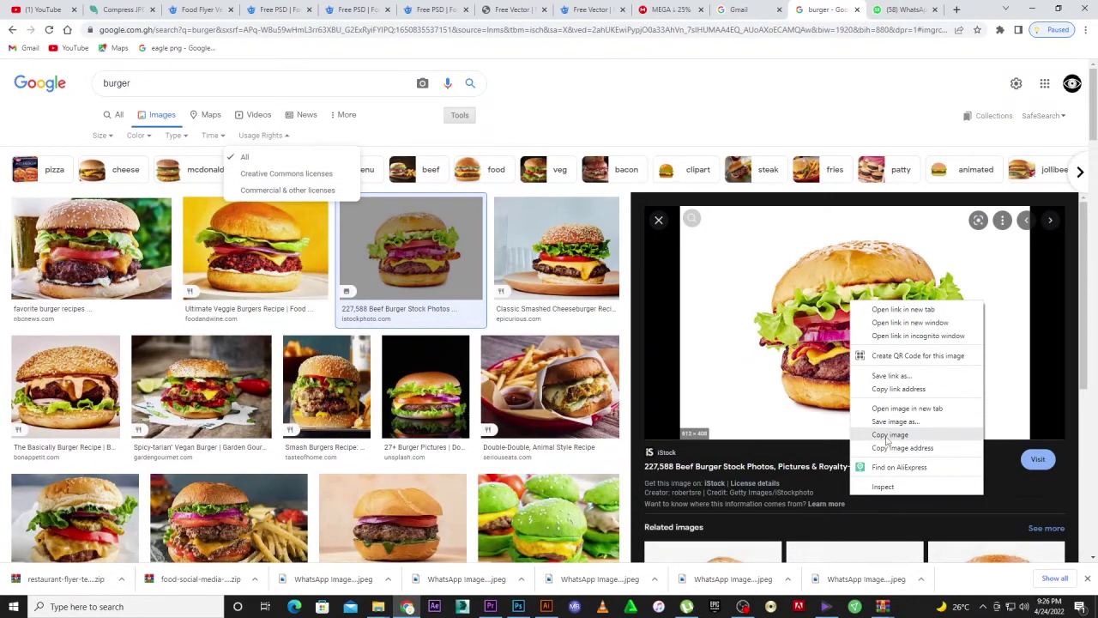
click(889, 435)
click(518, 607)
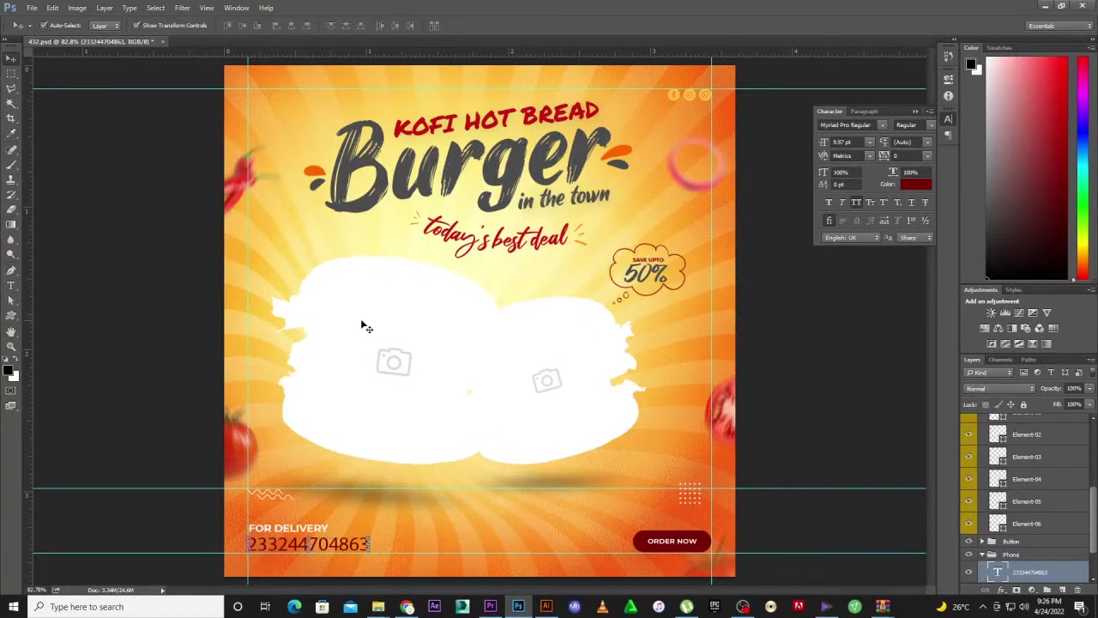
Paste the burger photo as Layer 1 and raise it twice with Ctrl+].
key(ctrl+v)
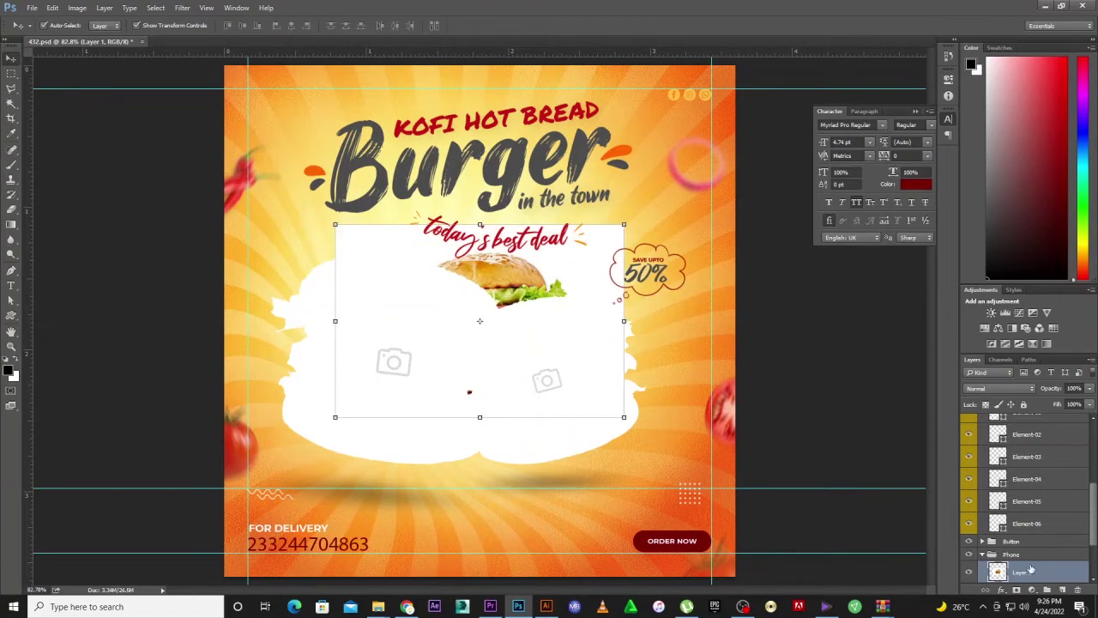
click(401, 381)
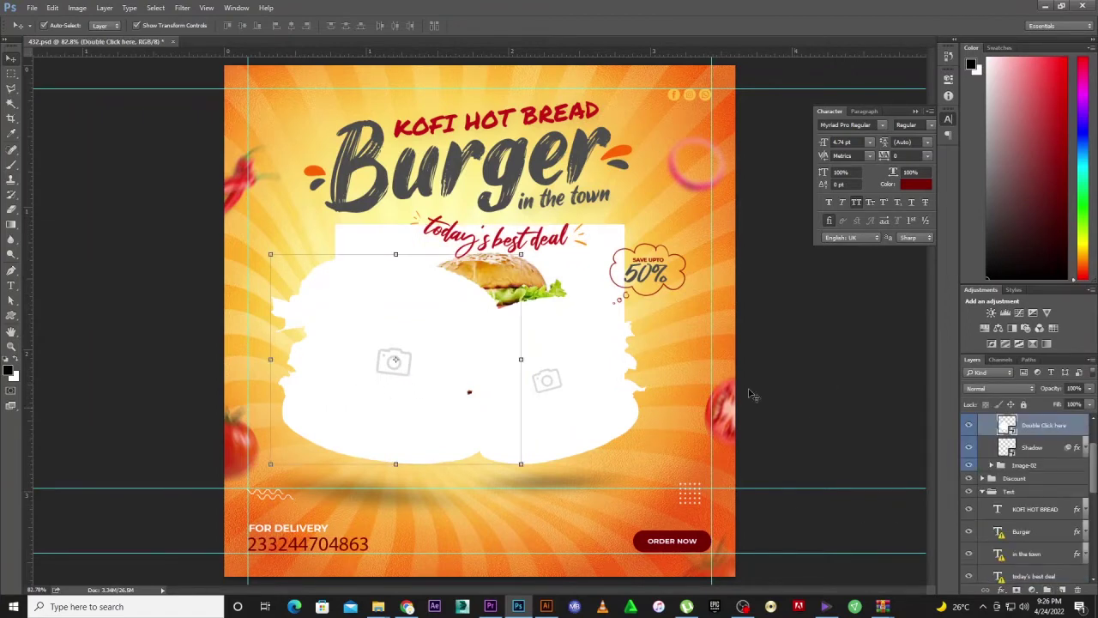
click(549, 276)
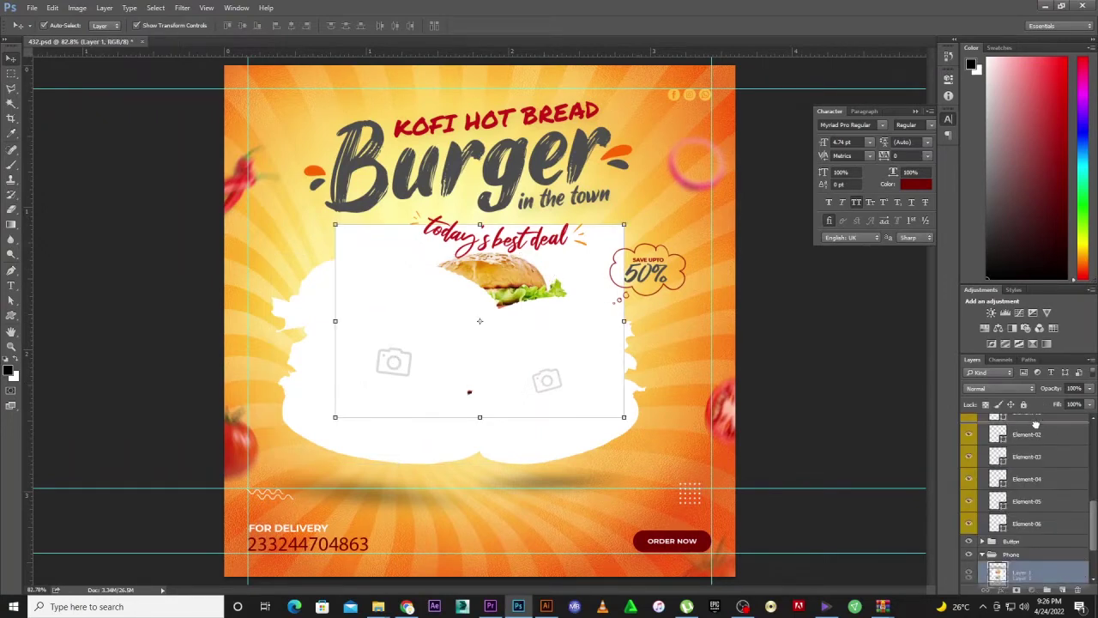
scroll(1036, 425, up, 2)
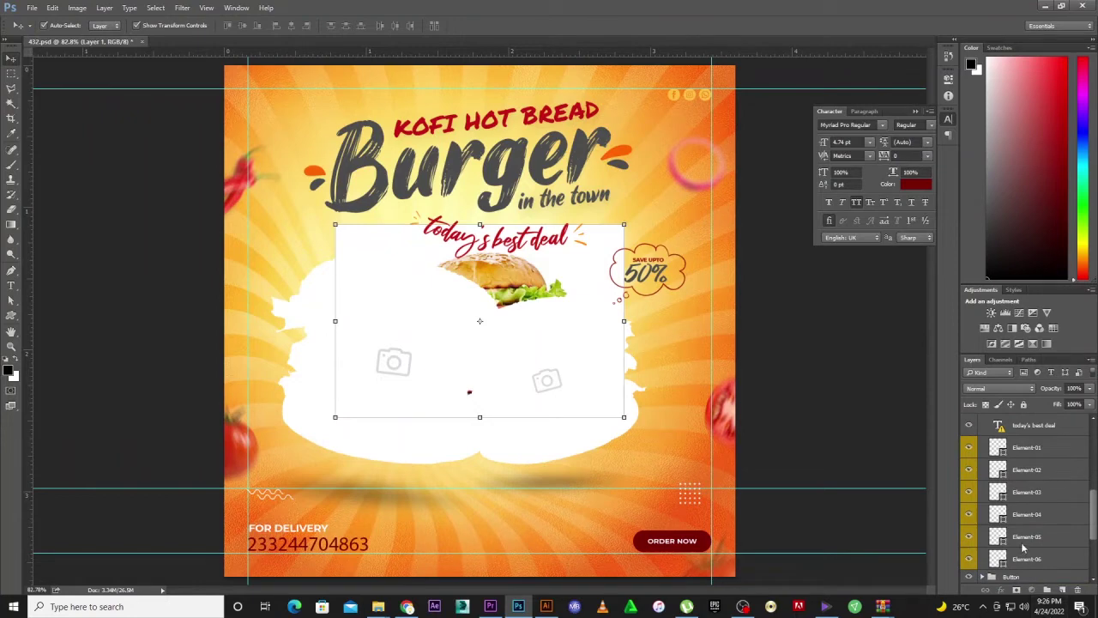
key(ctrl+bracketright)
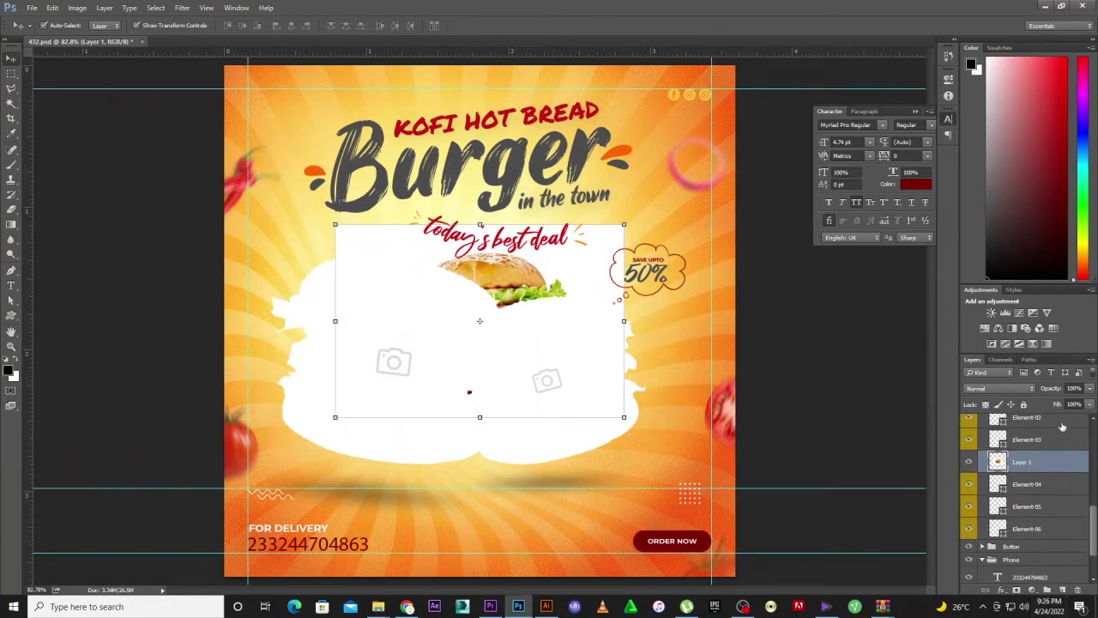
scroll(1060, 408, down, 3)
key(ctrl+bracketright)
key(ctrl+bracketright)
key(ctrl+bracketright)
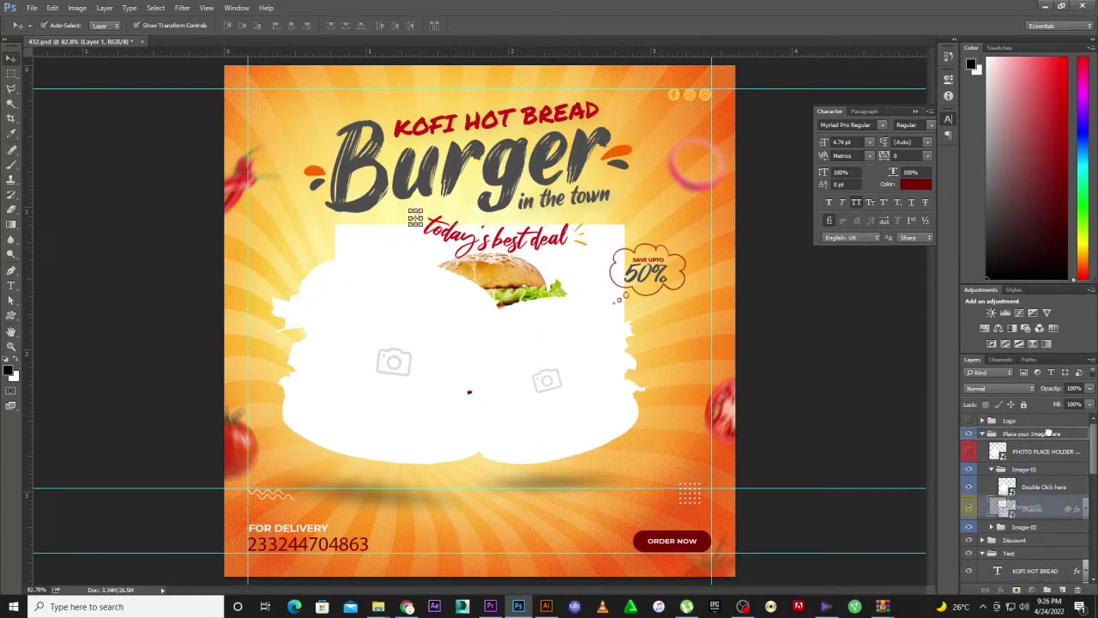
click(1025, 420)
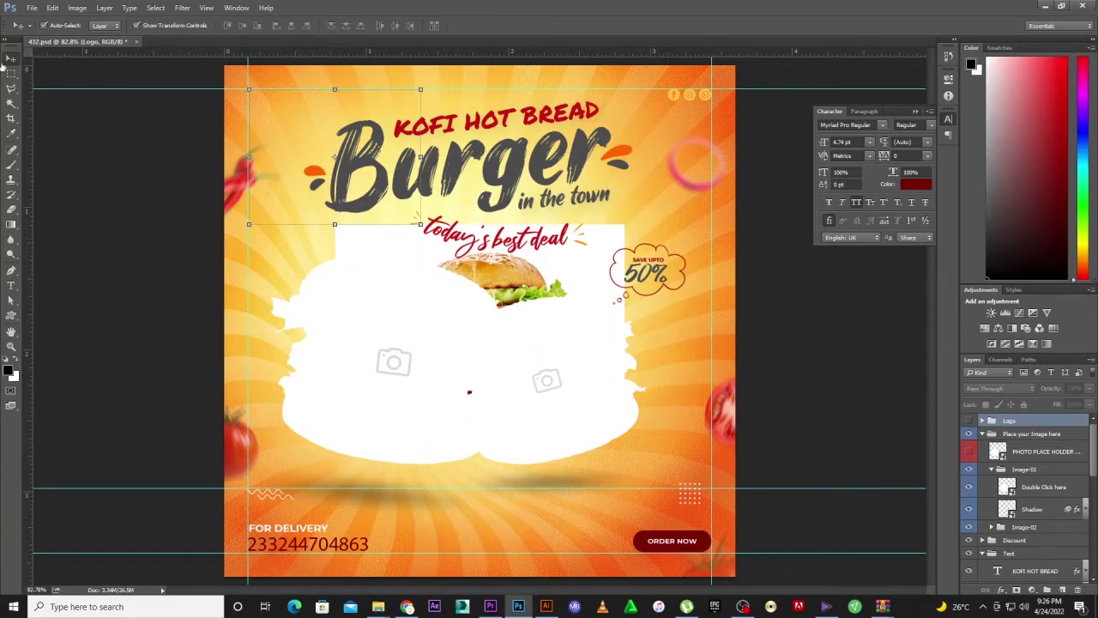
click(345, 287)
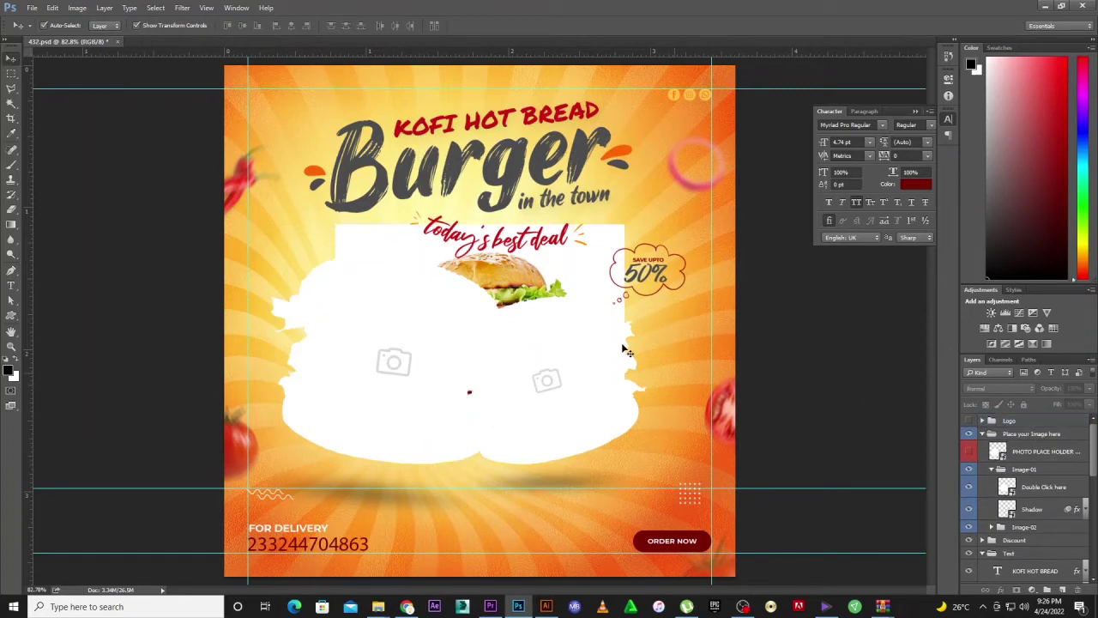
Move the pasted burger layer into the Image-02 placeholder group.
click(444, 357)
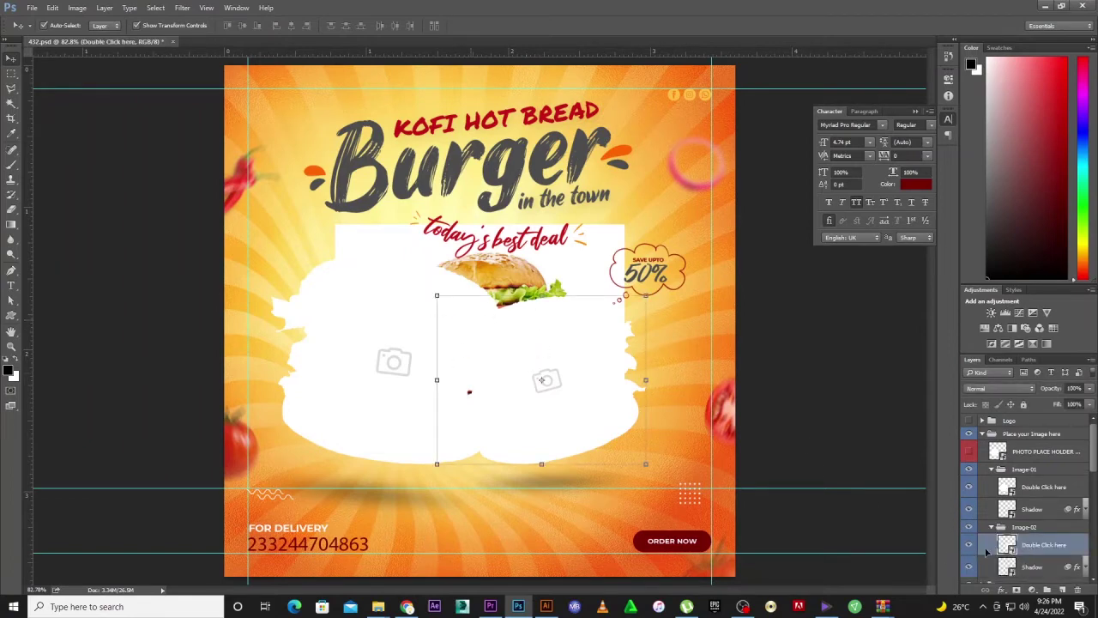
click(521, 276)
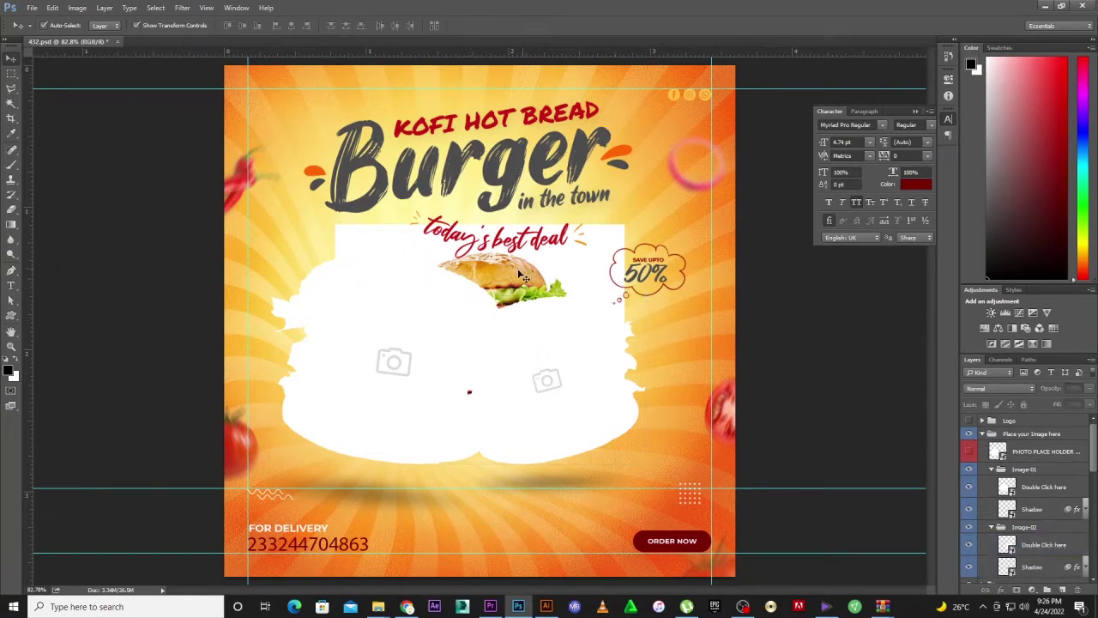
click(515, 269)
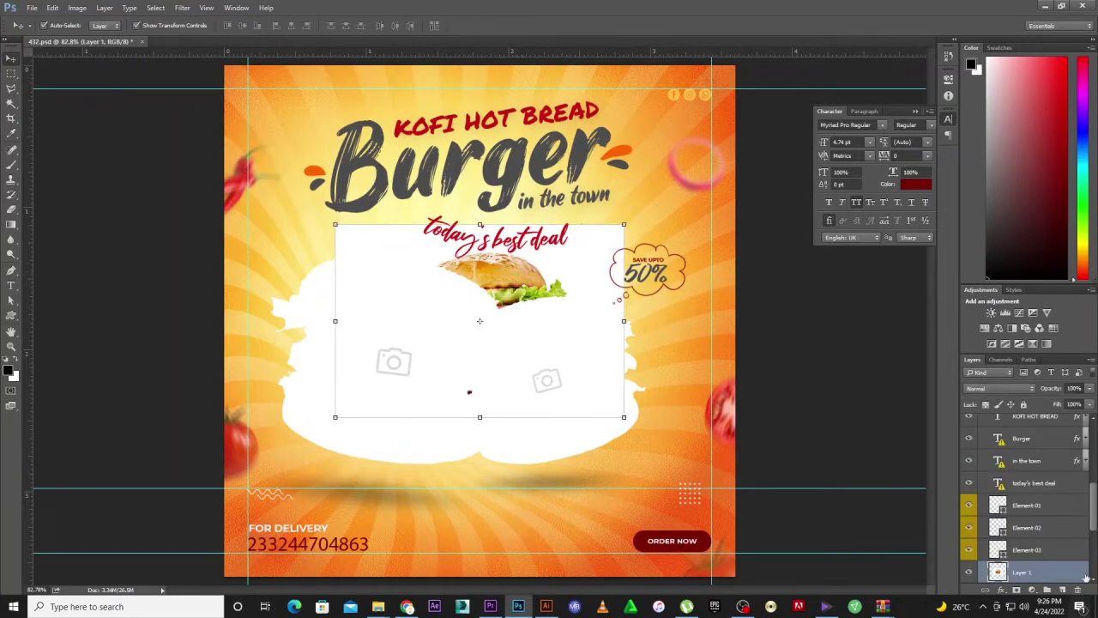
drag(1060, 572, 1038, 486)
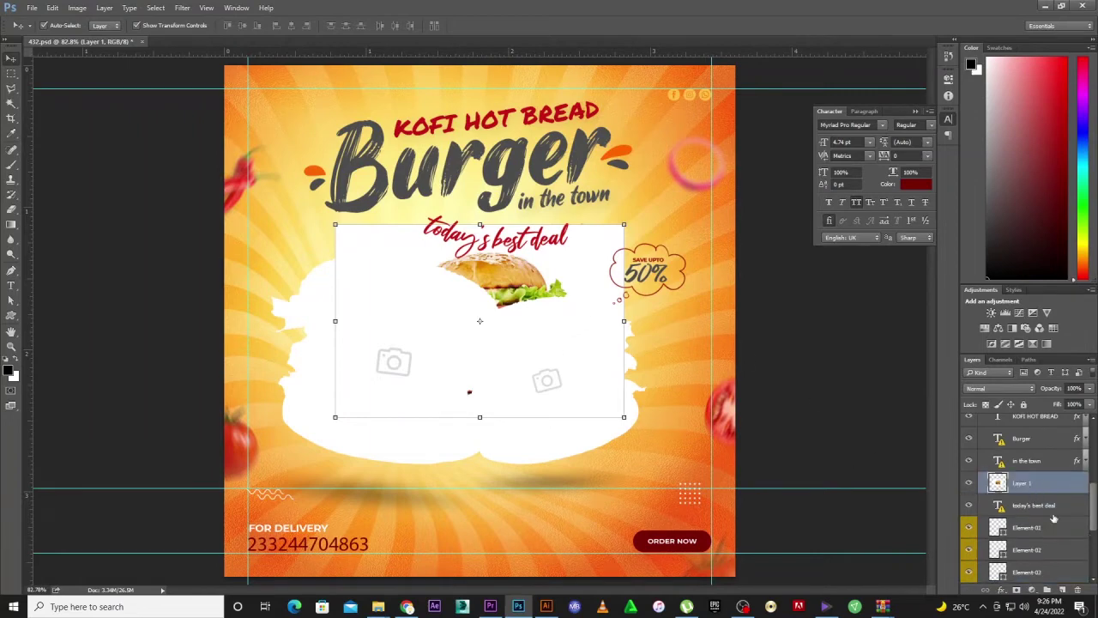
scroll(1022, 492, up, 3)
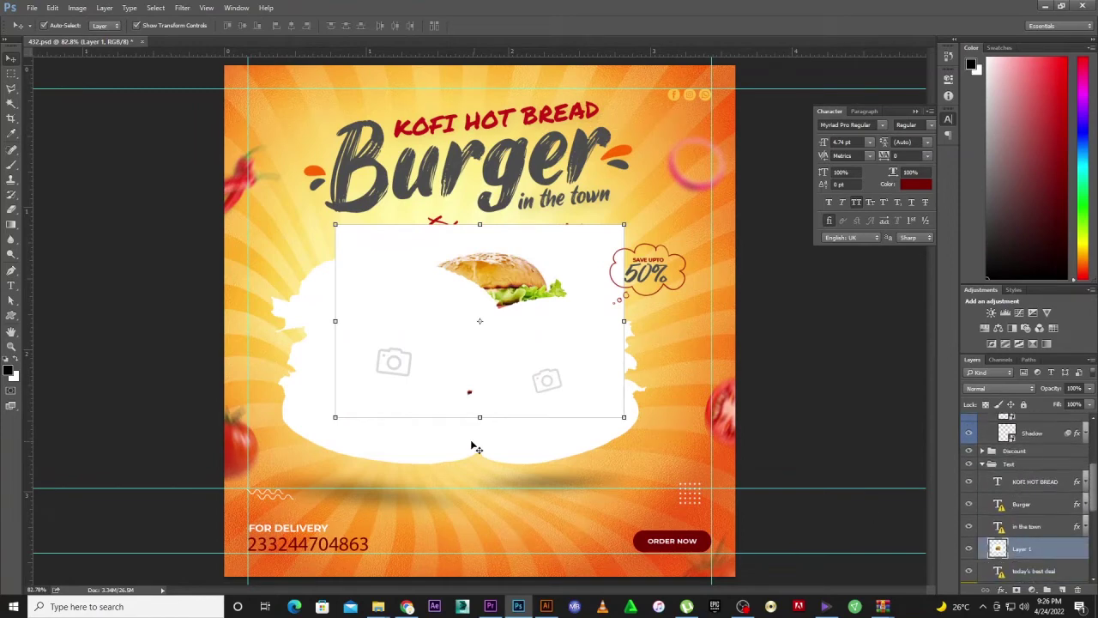
drag(177, 409, 395, 377)
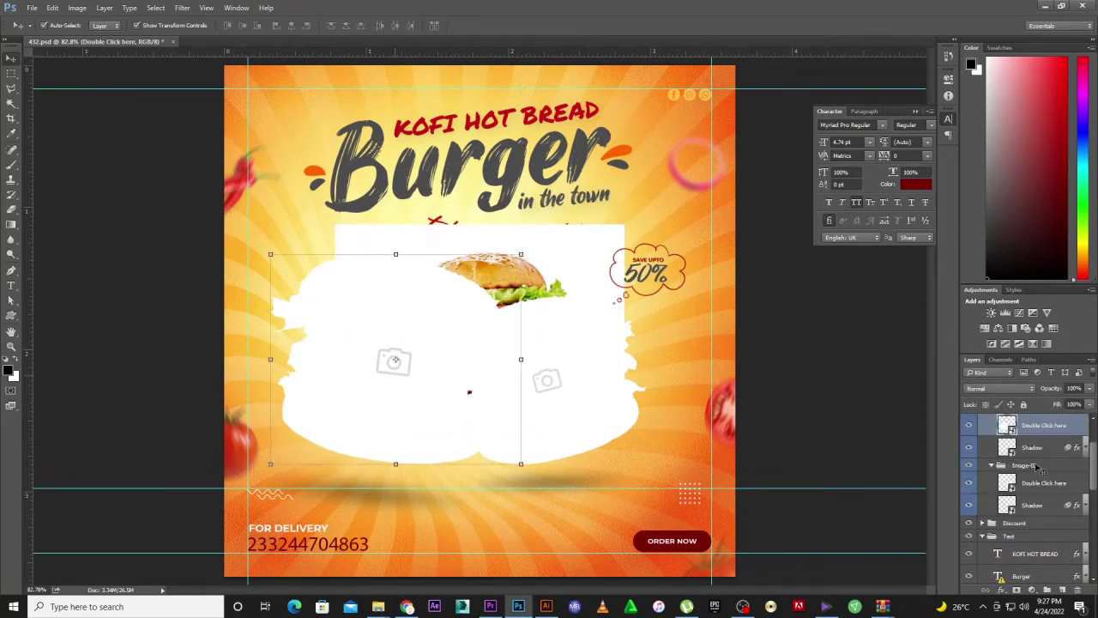
scroll(1093, 470, up, 2)
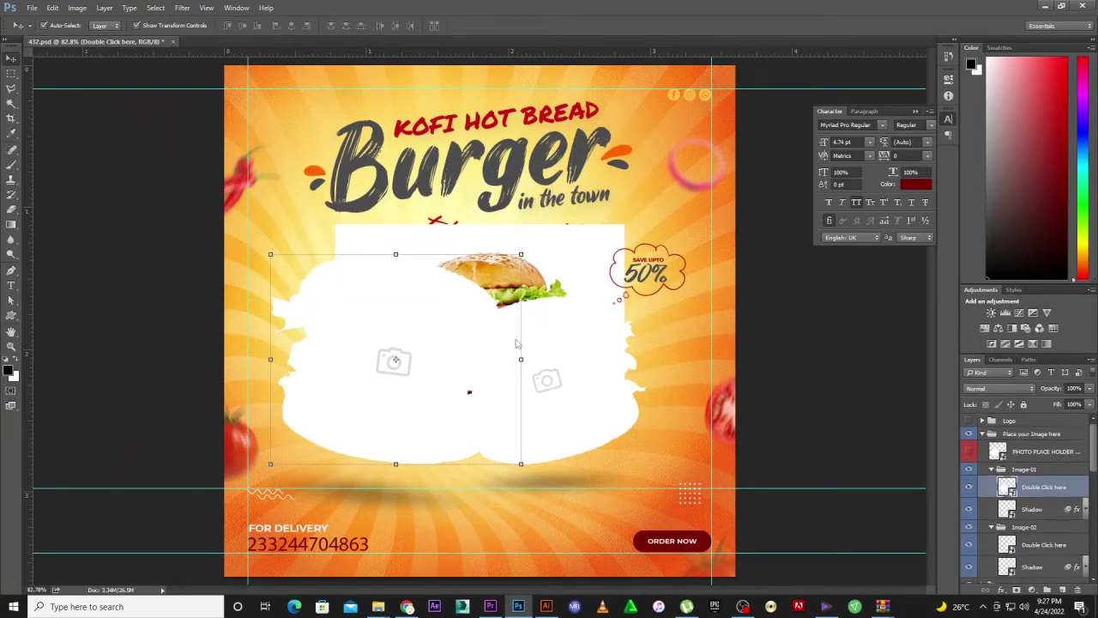
click(575, 311)
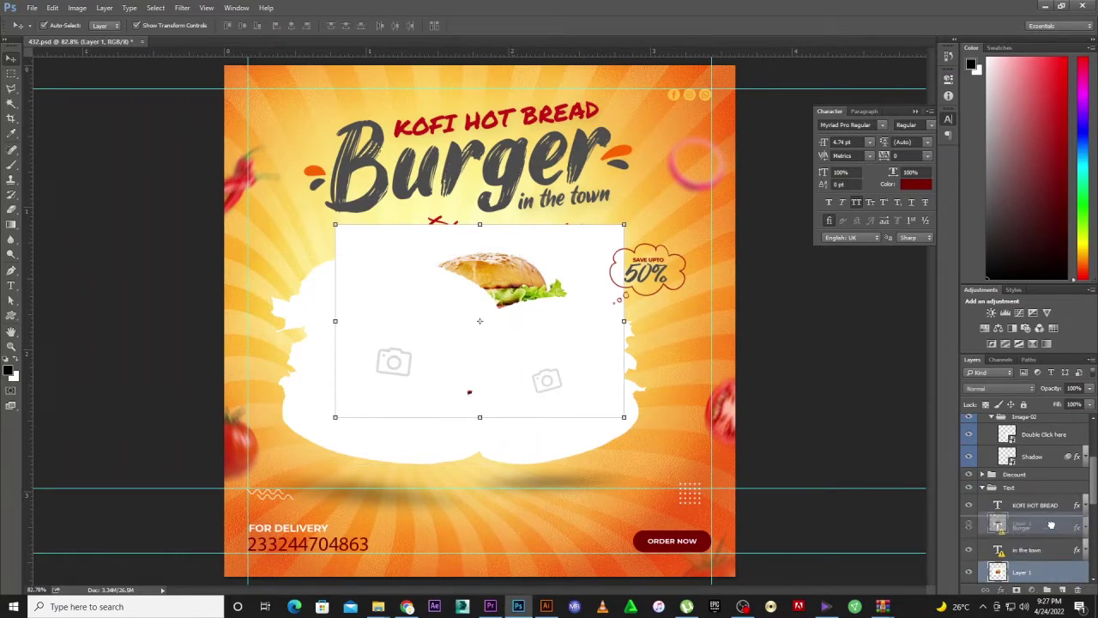
scroll(1038, 532, up, 1)
drag(1030, 484, 1035, 457)
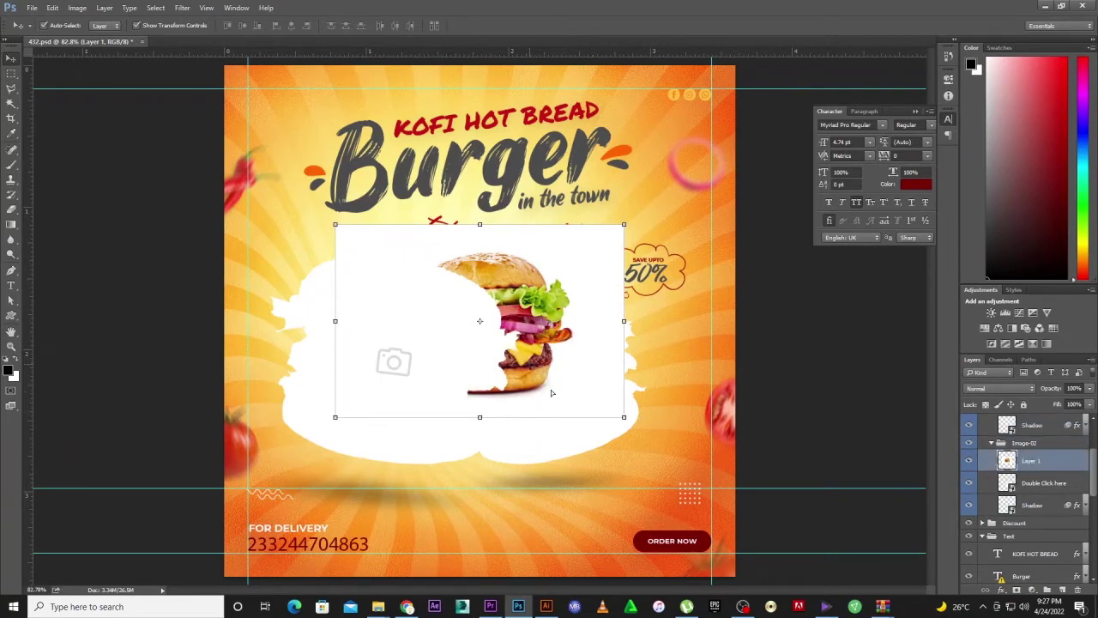
Clip the burger to the white placeholder shape and position it in the right placeholder.
drag(552, 393, 583, 415)
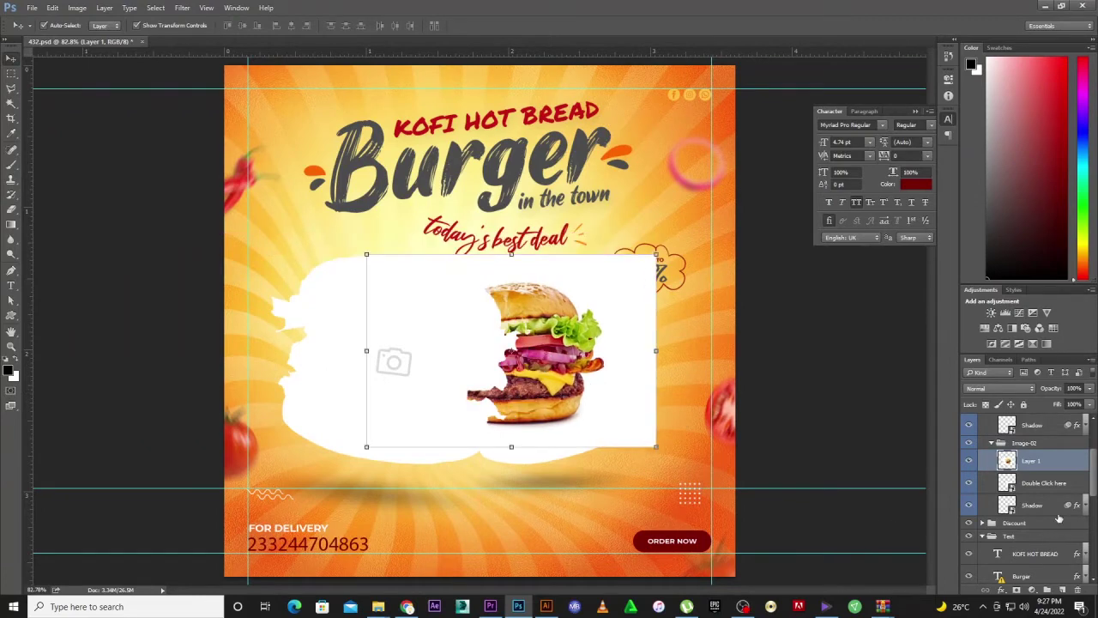
right_click(1037, 463)
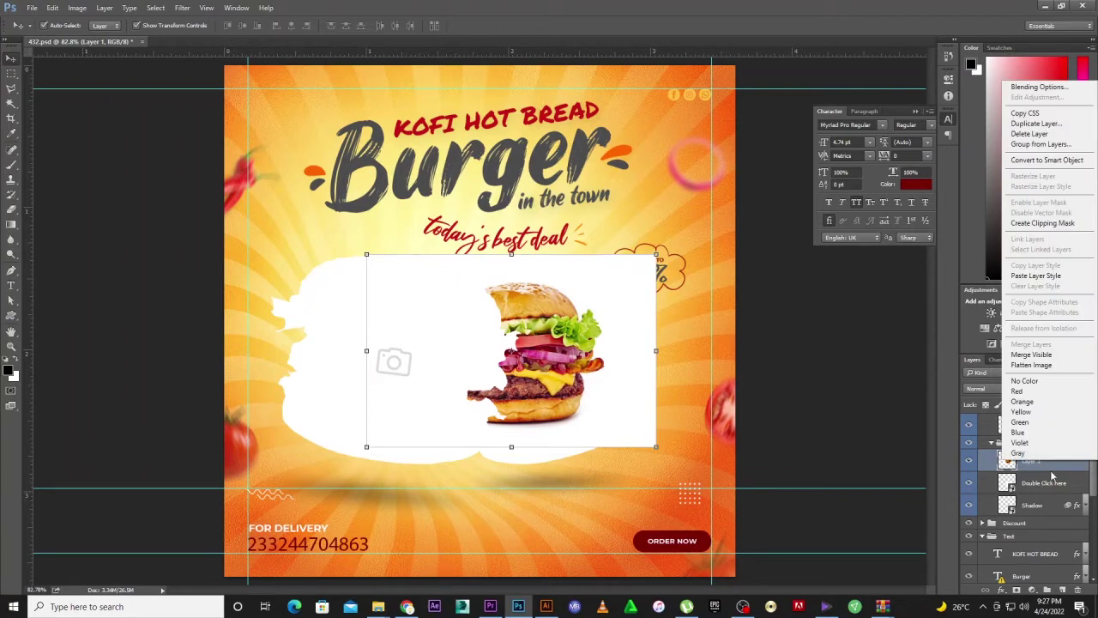
click(1059, 224)
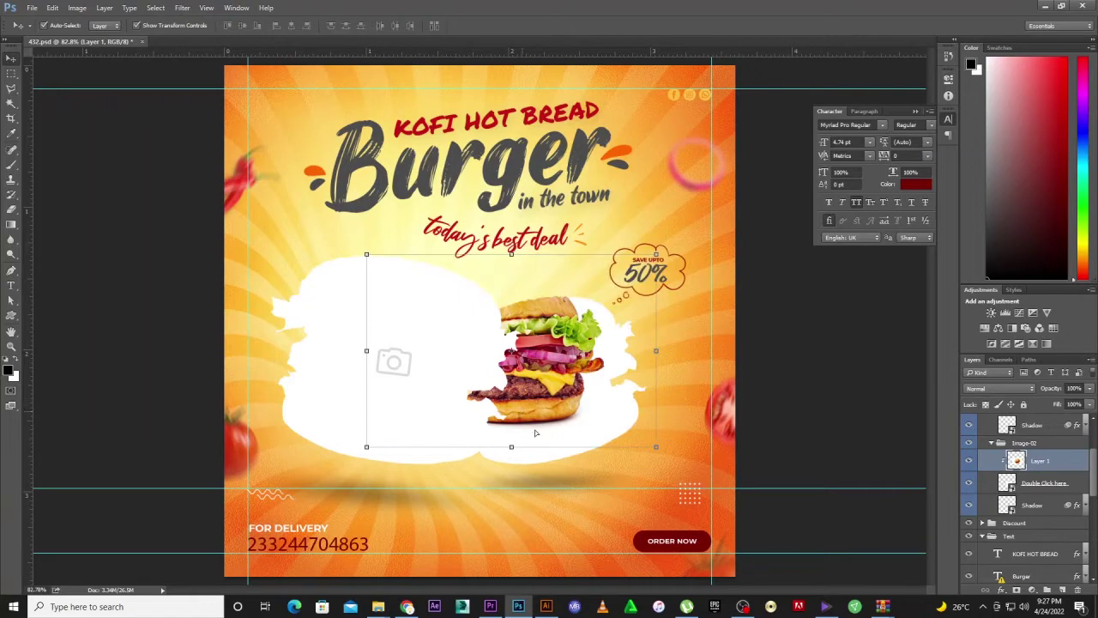
drag(537, 433, 564, 428)
Copy the Ultimate Veggie Burgers image from the Google results and return to Photoshop.
click(406, 606)
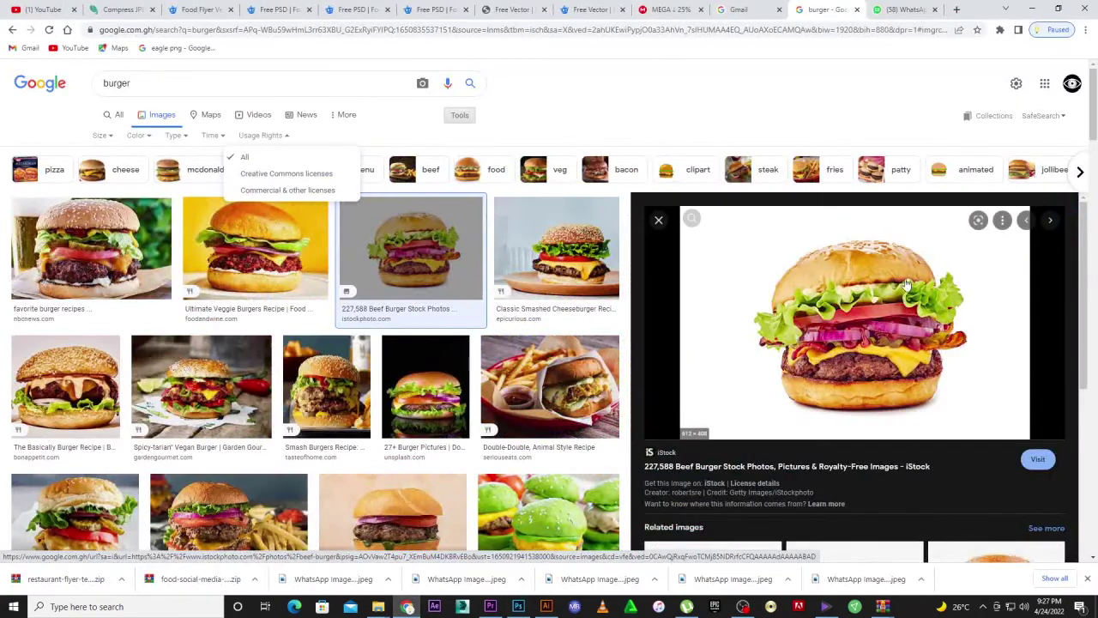
click(253, 257)
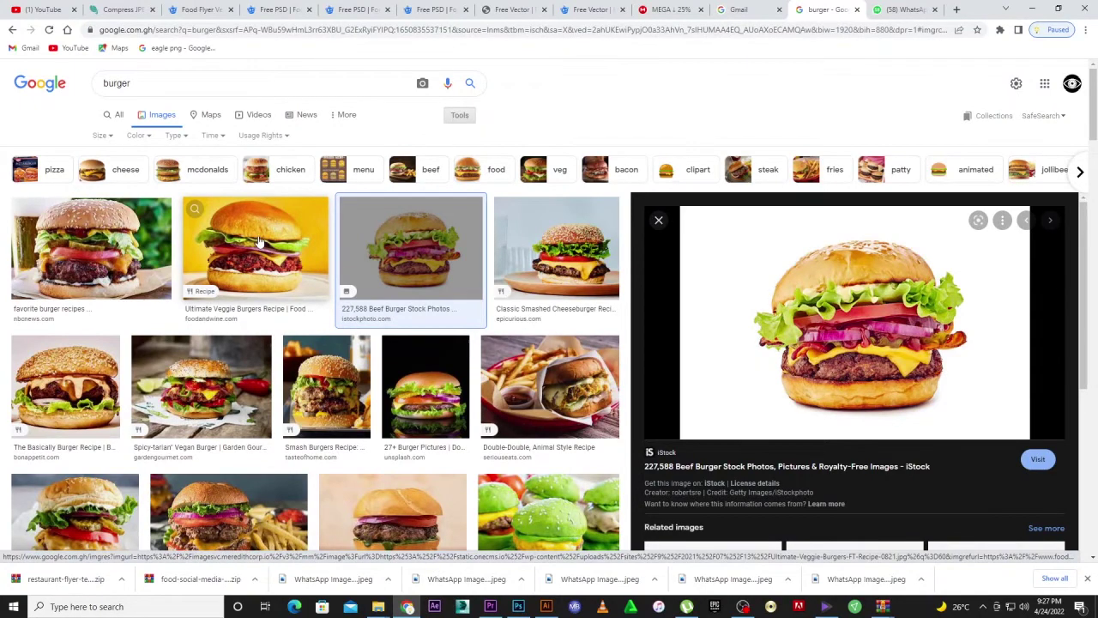
click(260, 242)
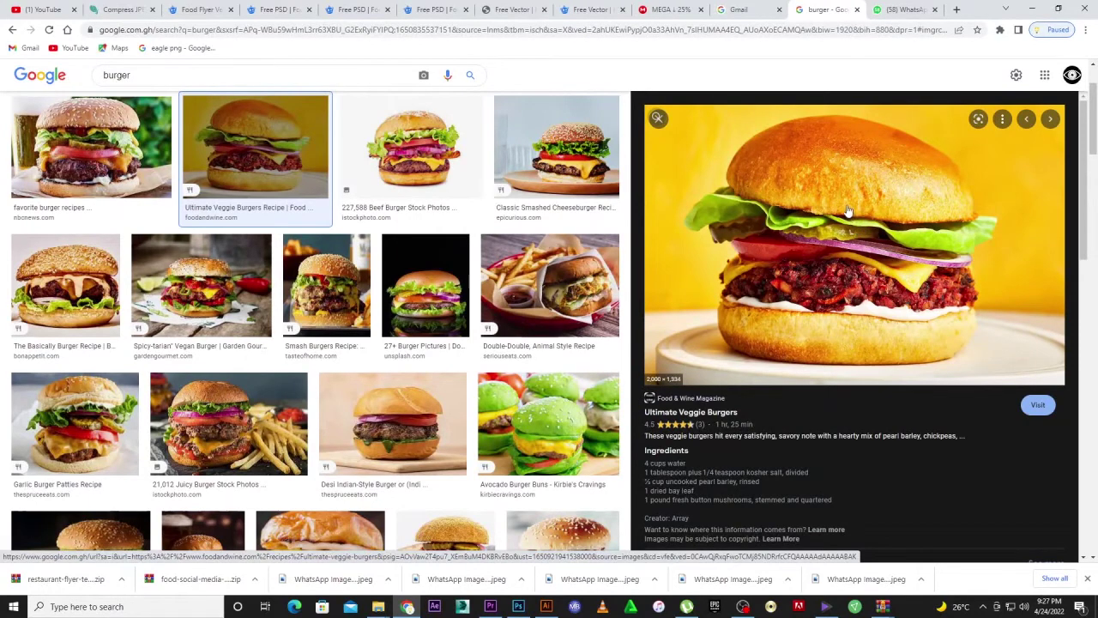
right_click(848, 207)
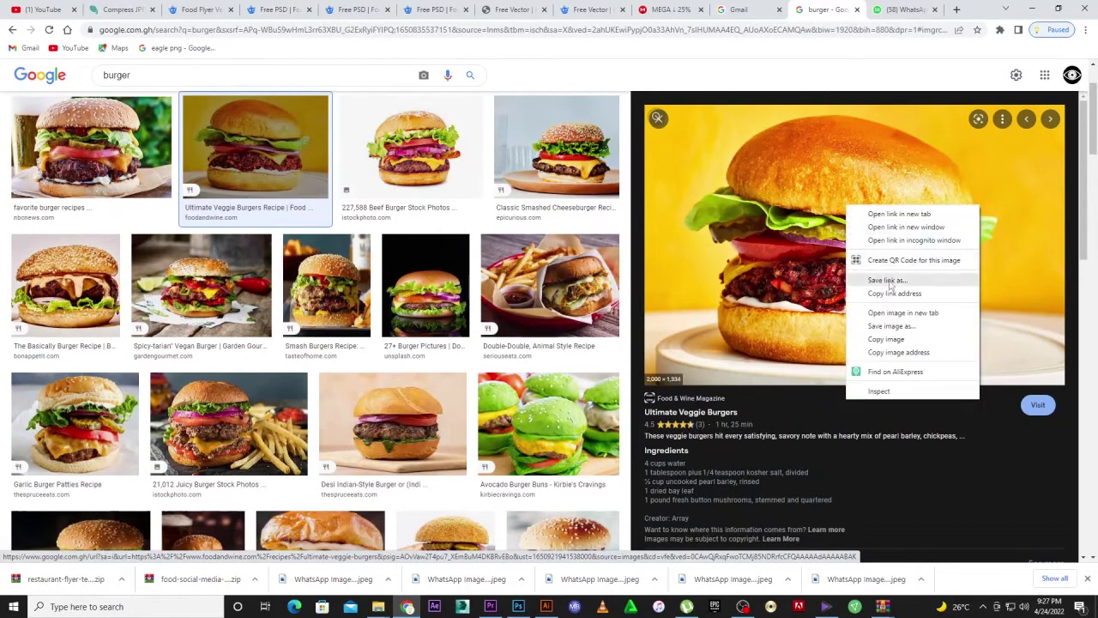
click(886, 340)
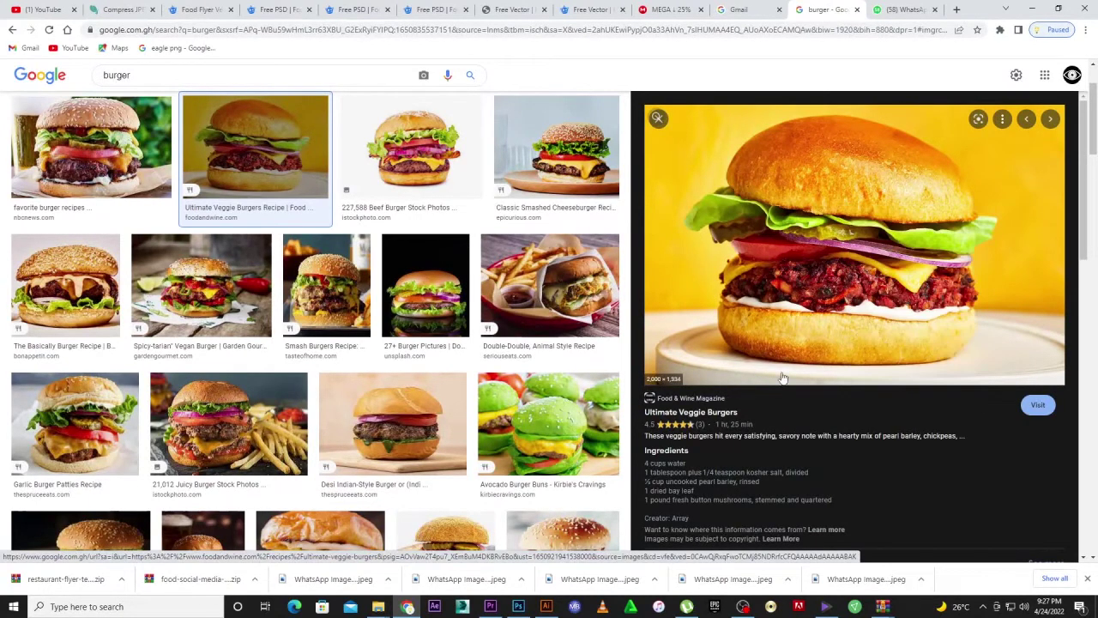
click(518, 606)
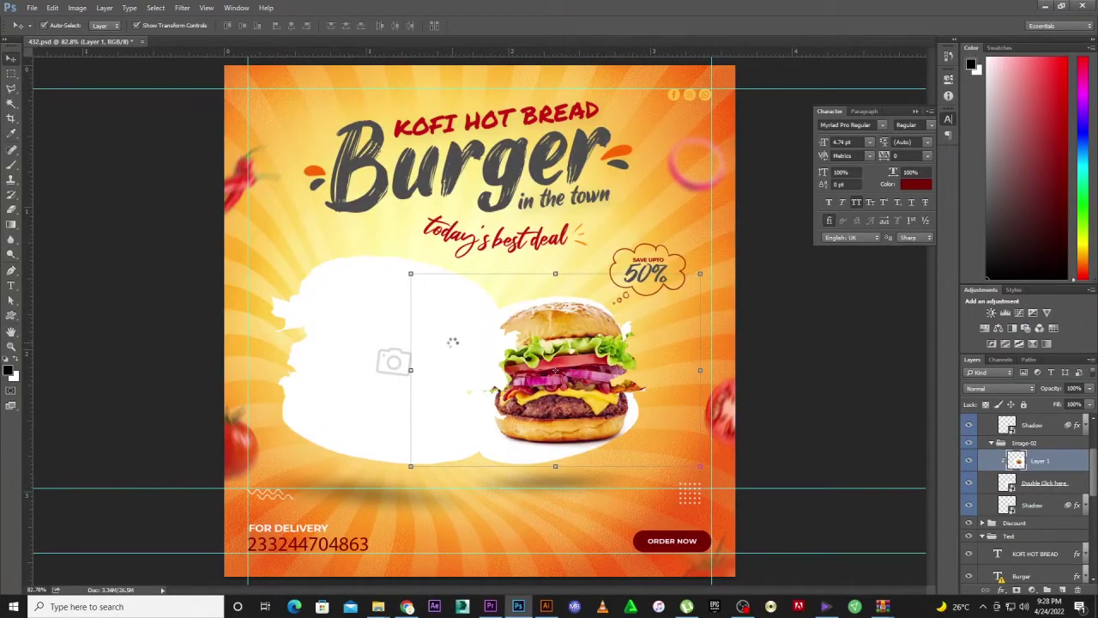
Paste the veggie burger photo, move it up and left, and scale it down with Free Transform.
key(ctrl+v)
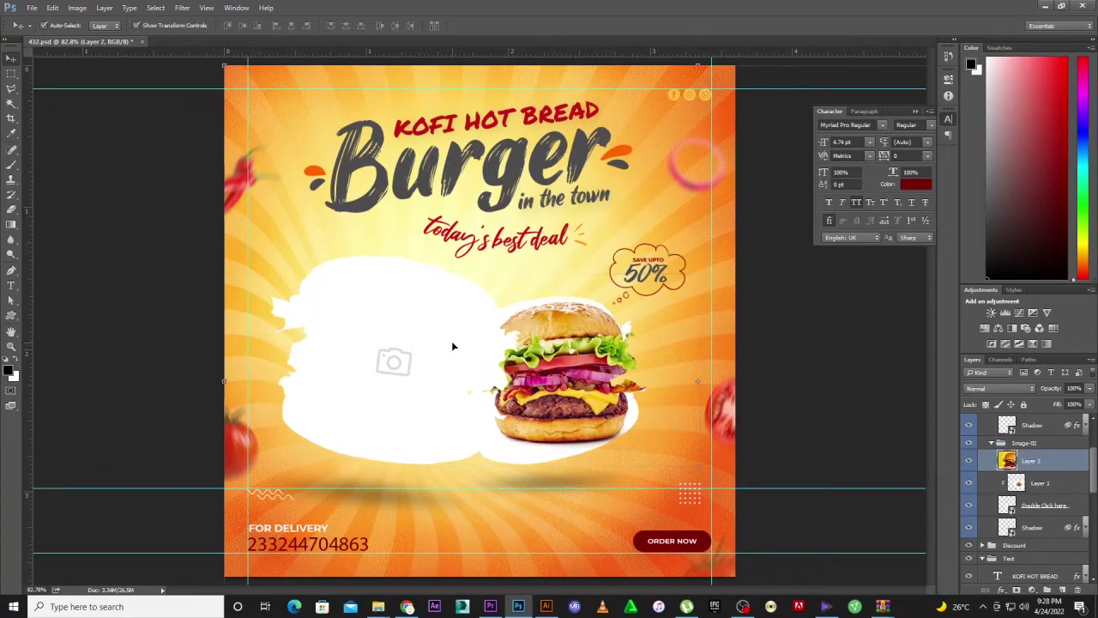
key(ctrl+t)
scroll(603, 324, down, 5)
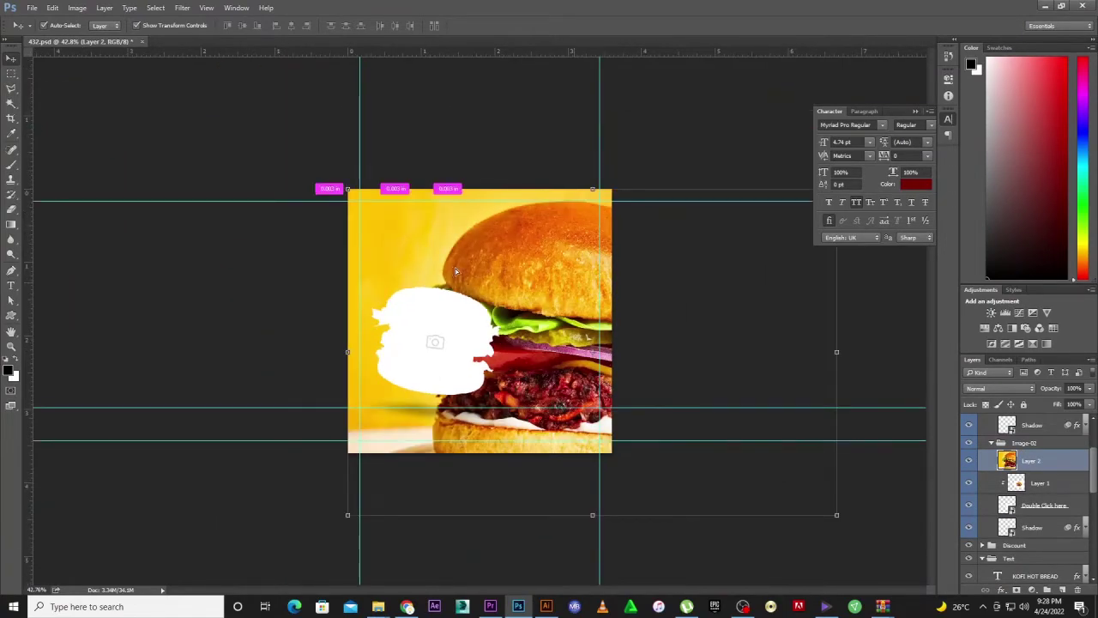
drag(453, 268, 531, 293)
drag(354, 215, 266, 203)
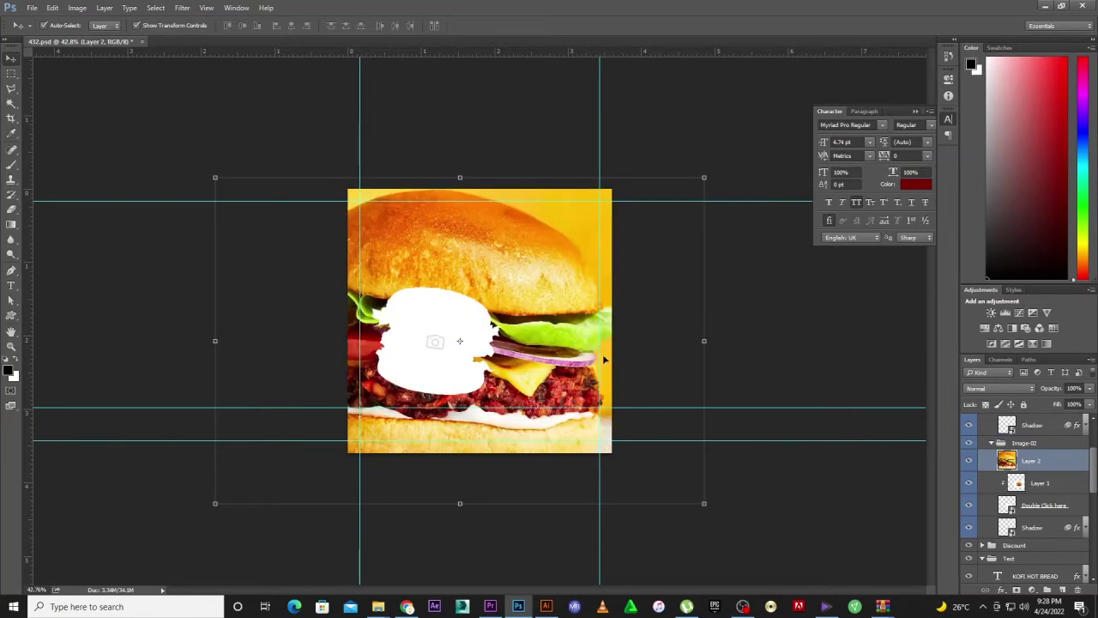
click(706, 503)
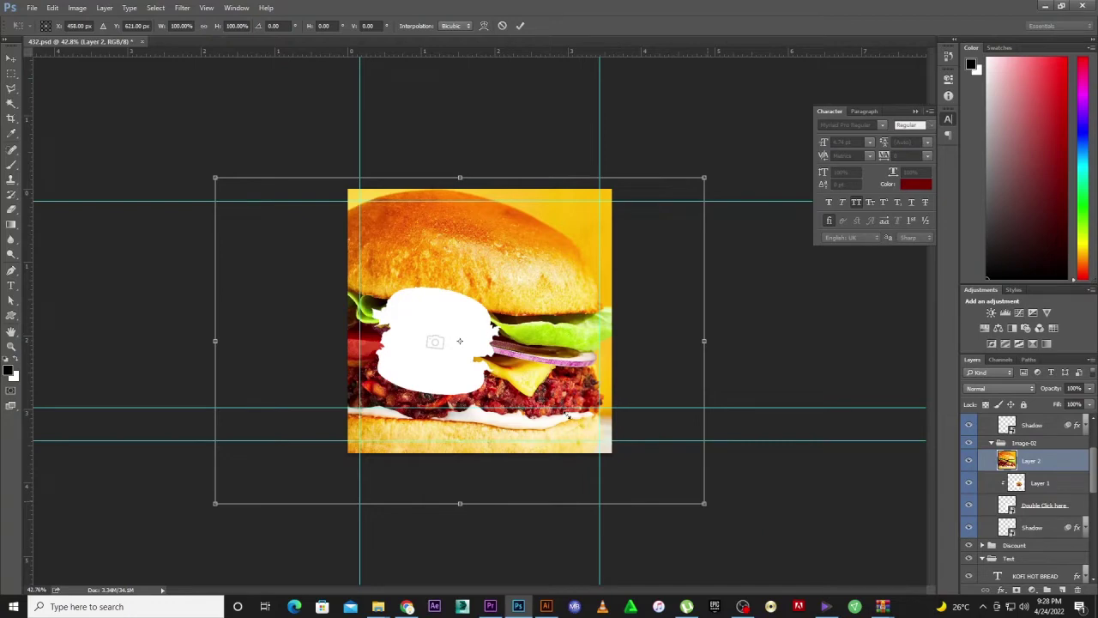
drag(566, 415, 558, 407)
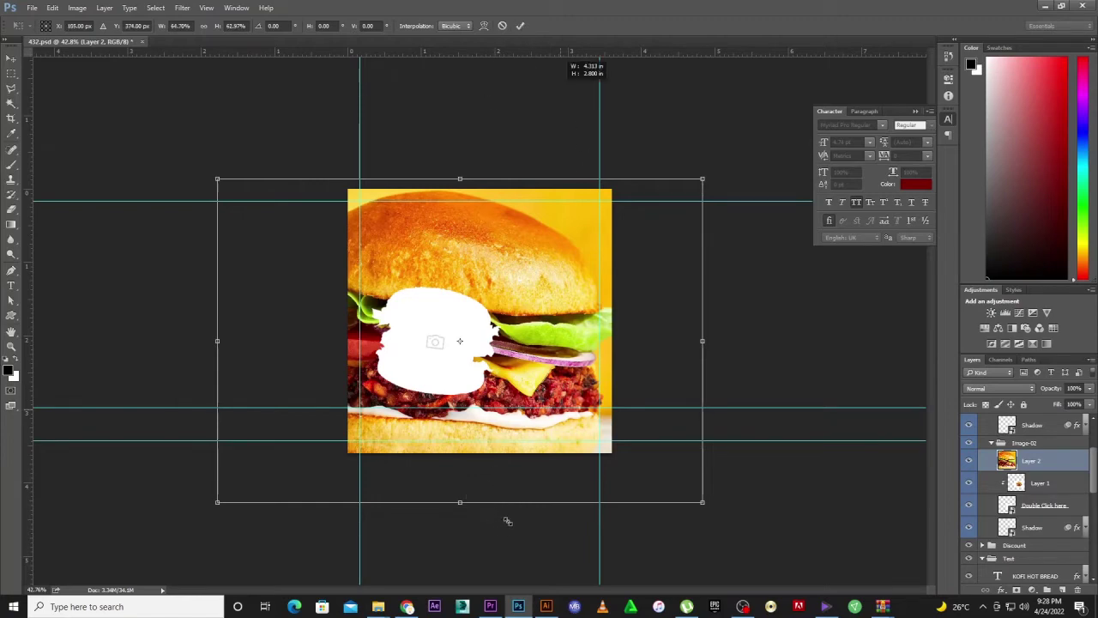
click(520, 25)
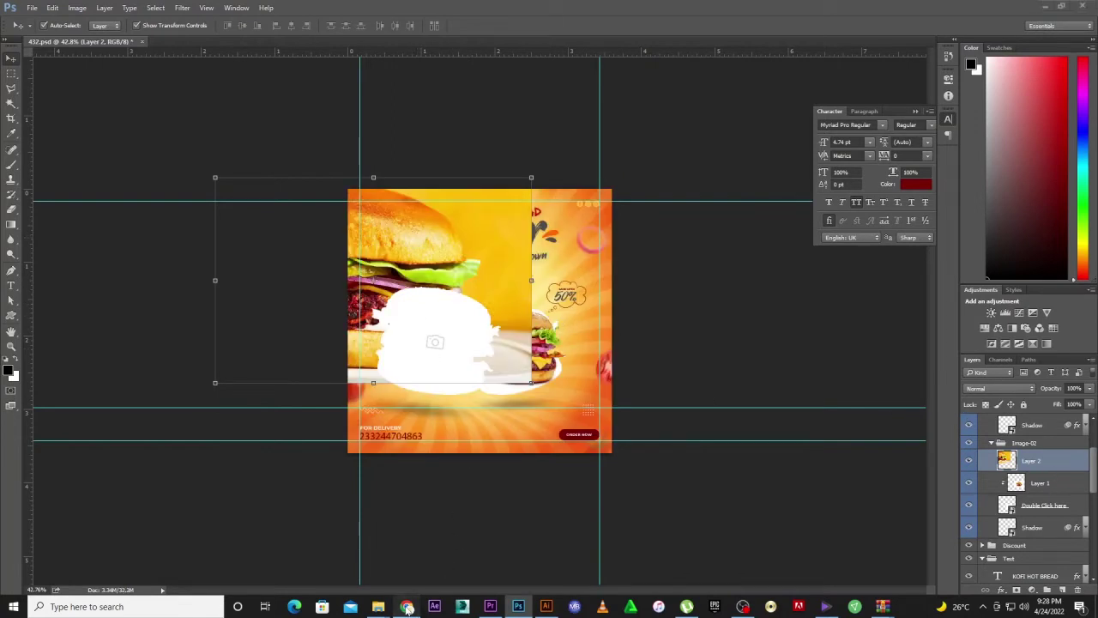
click(407, 606)
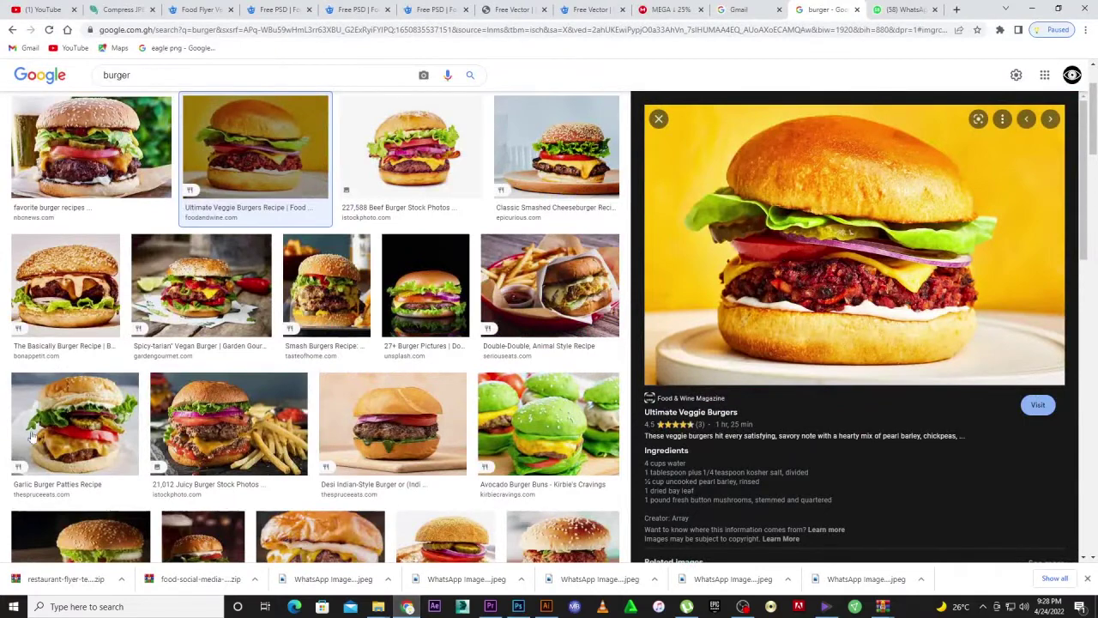
Open restaurant-flyer-template-with-photo.zip in WinRAR and select 2921015.ai.
click(51, 582)
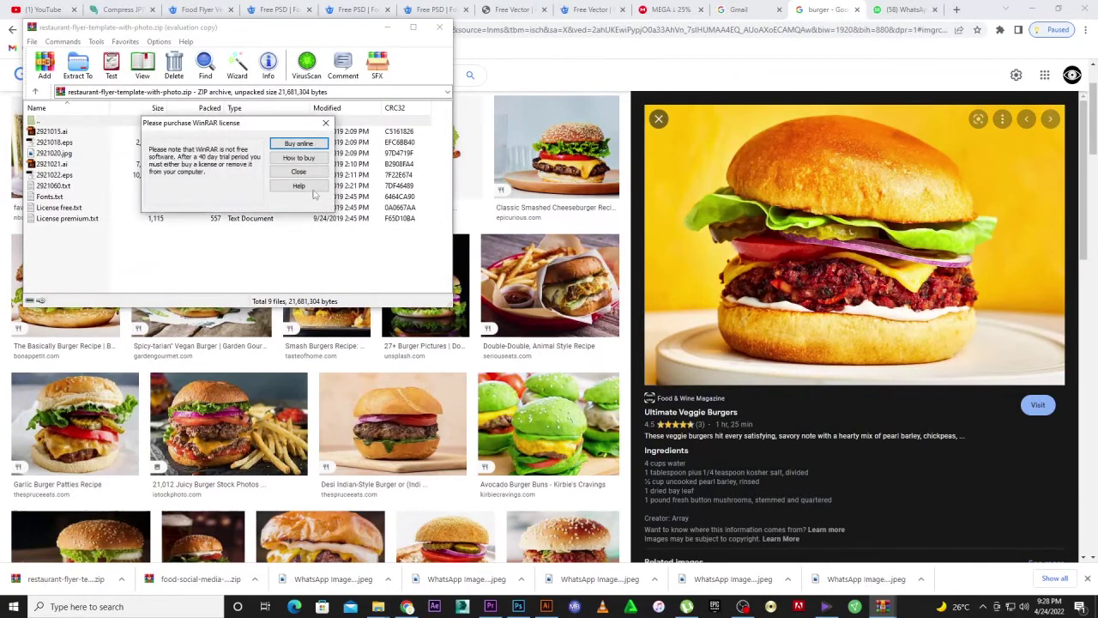
click(313, 181)
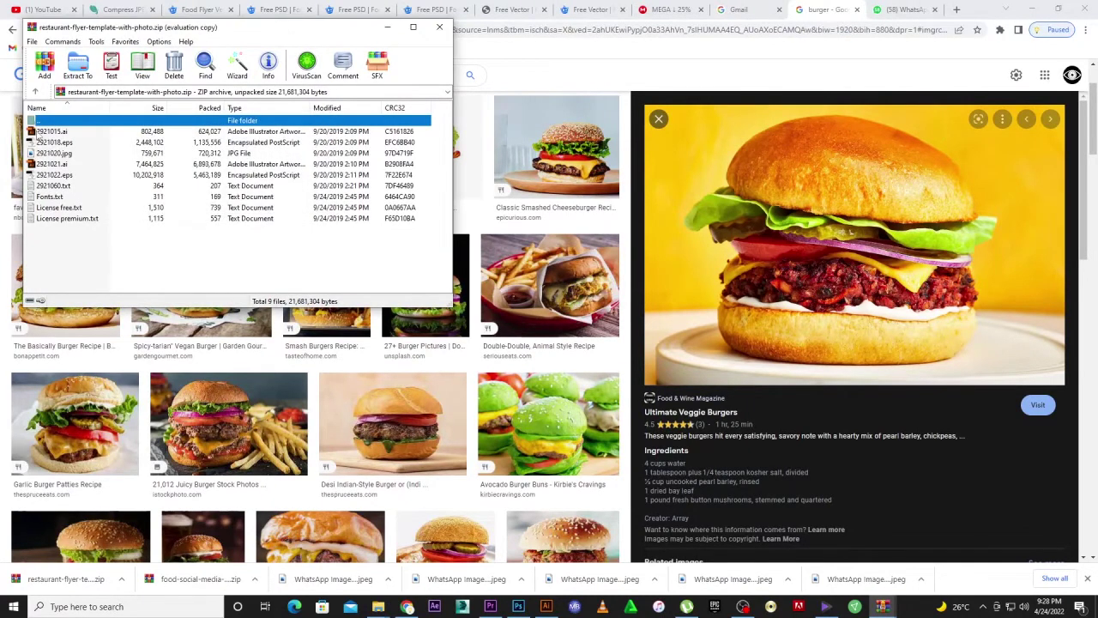
key(Down)
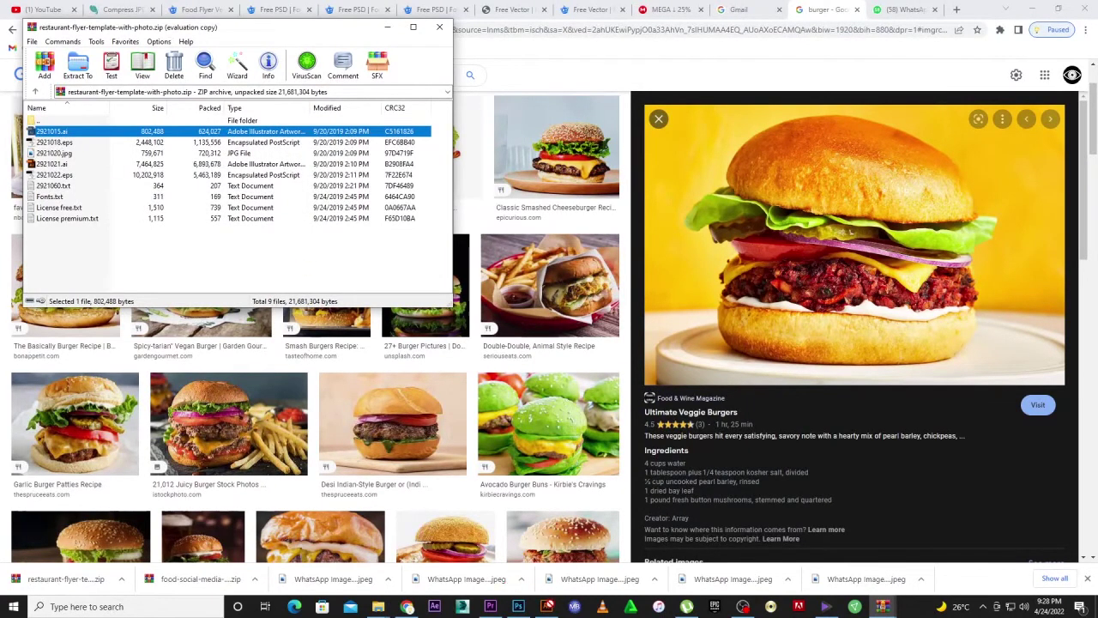
click(546, 605)
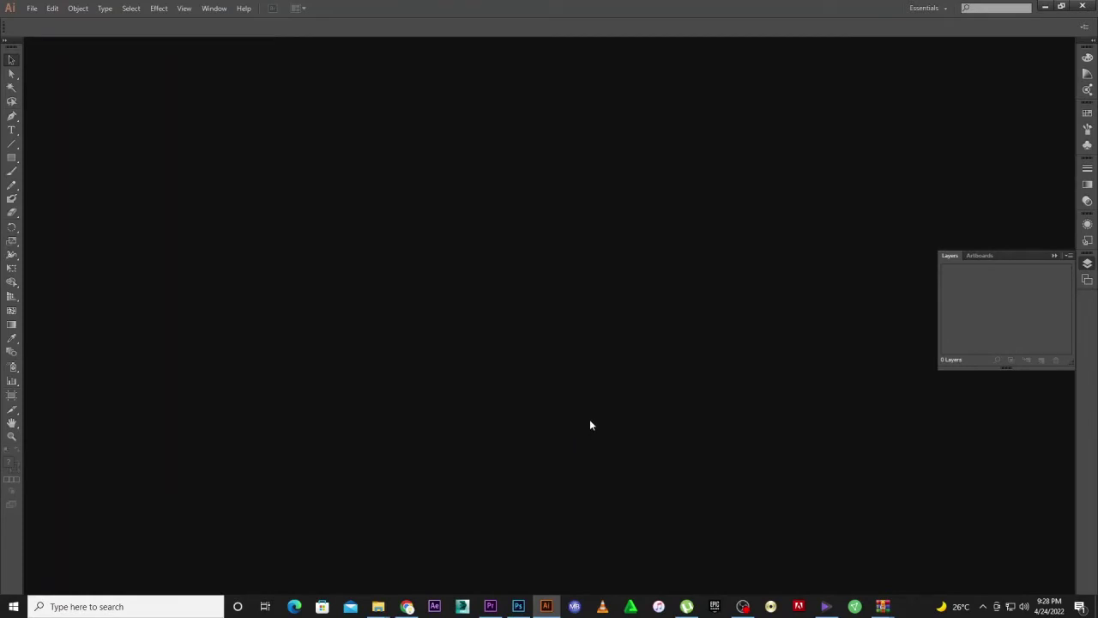
Open the Illustrator document despite the missing fonts, then return to the Photoshop burger flyer.
mouse_move(888, 606)
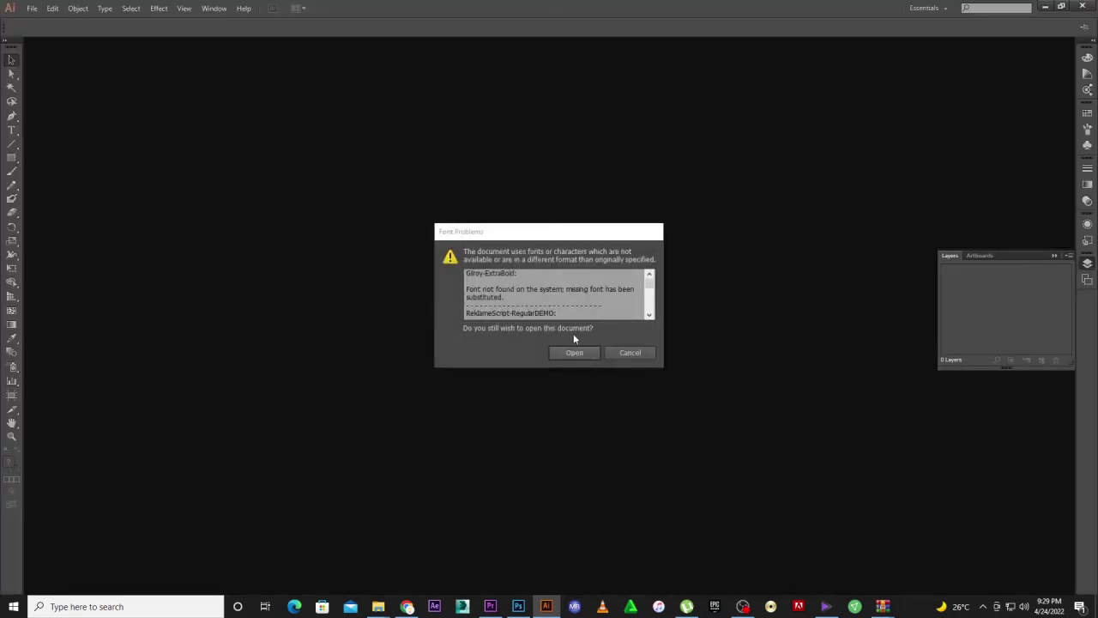
click(574, 352)
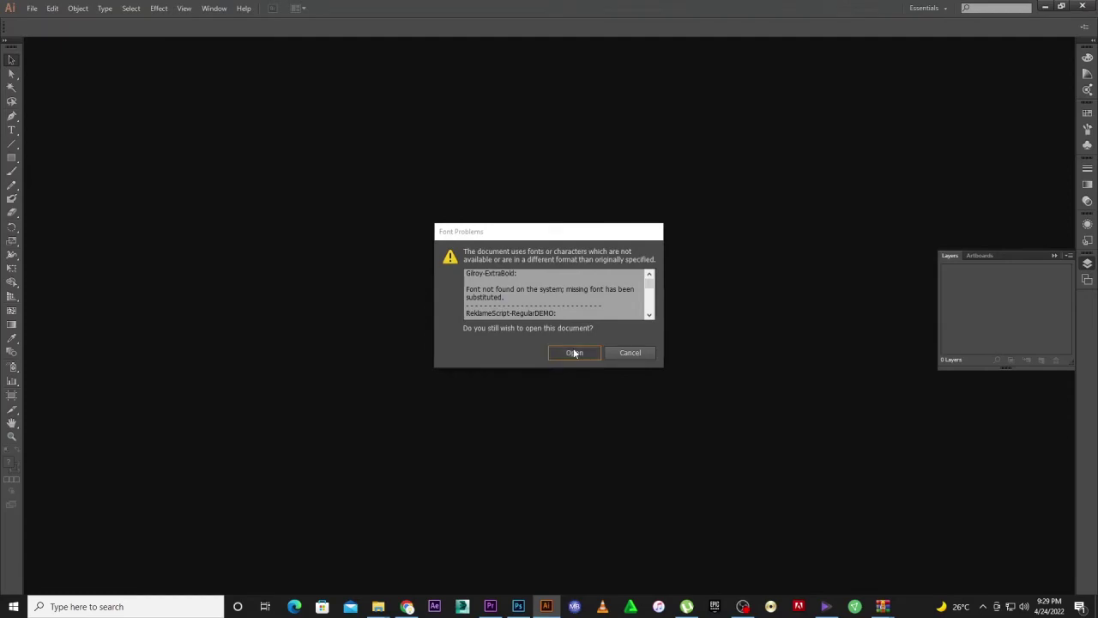
click(518, 607)
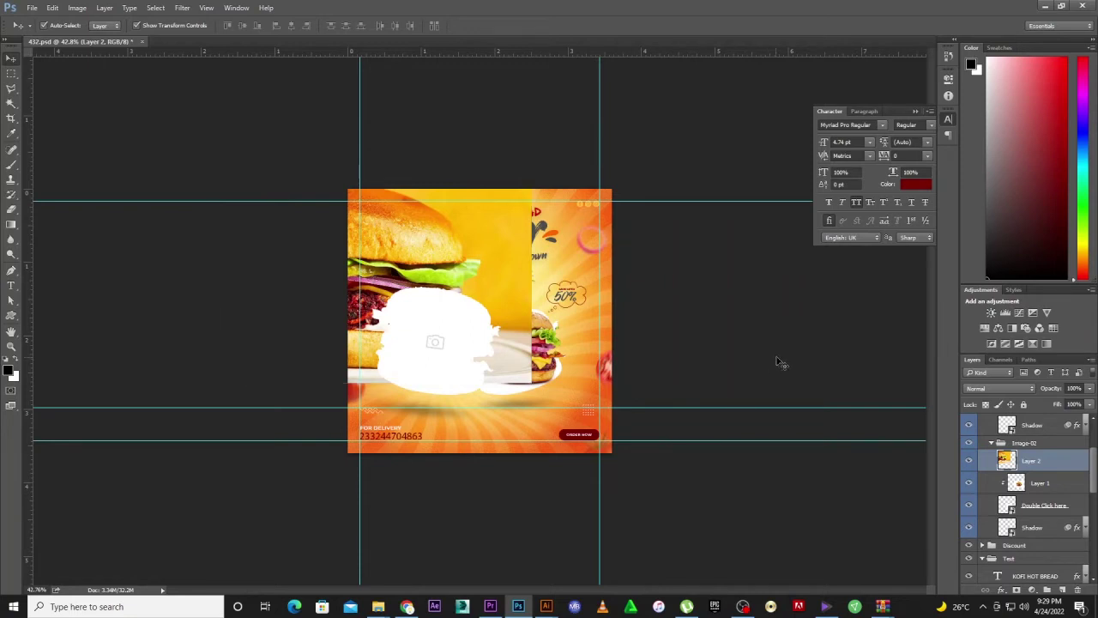
Move Layer 2 to the top and shrink the veggie burger photo to fit the square frame.
click(461, 340)
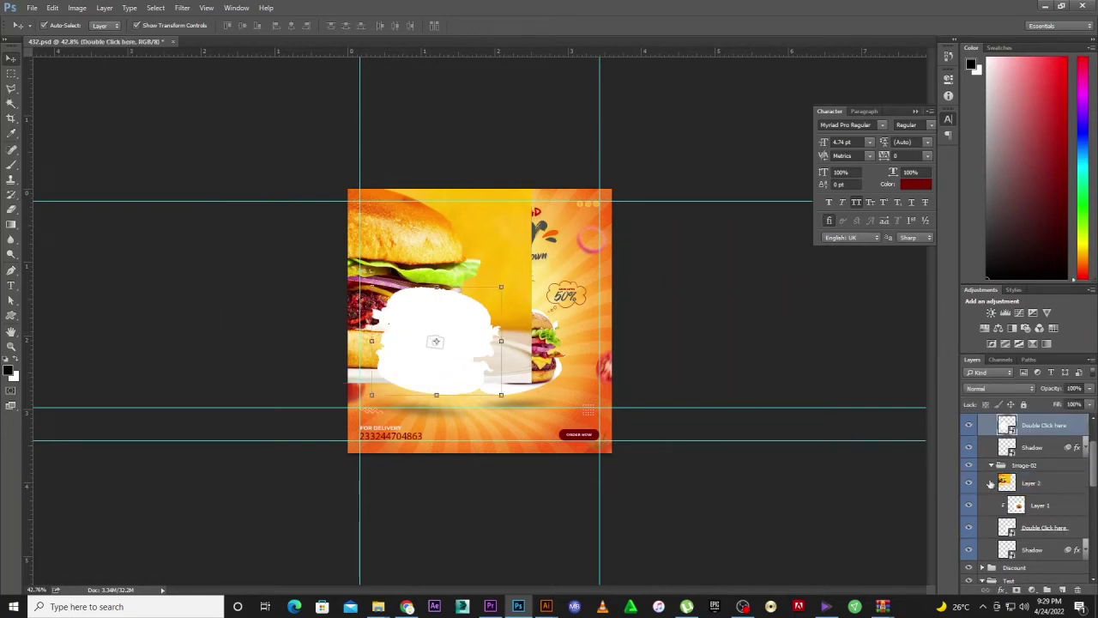
drag(1053, 487, 1045, 426)
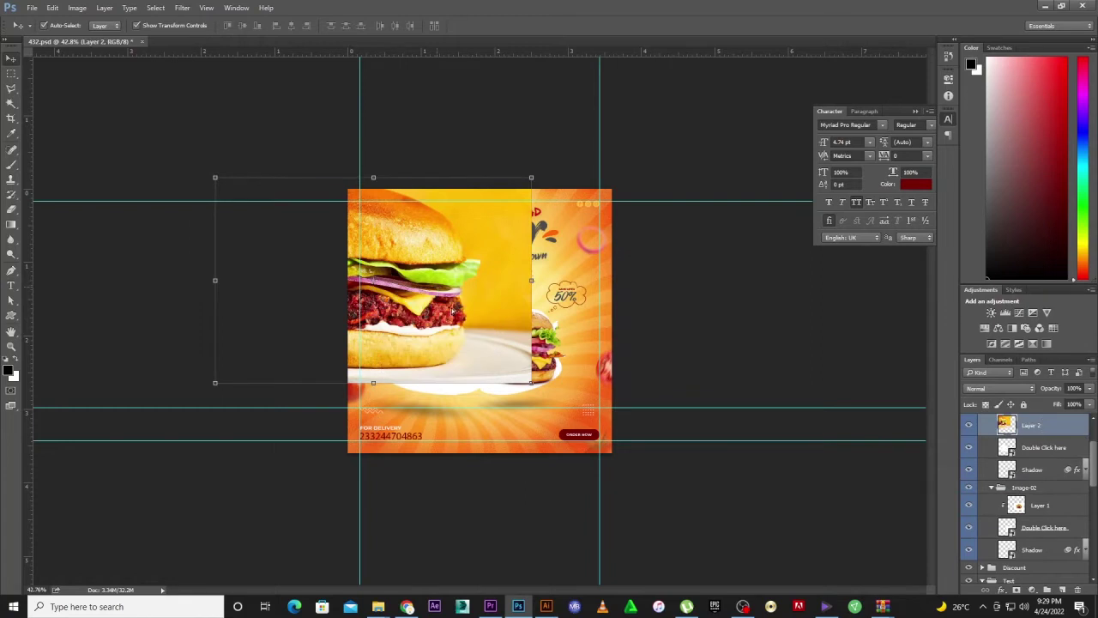
drag(453, 311, 525, 360)
click(618, 453)
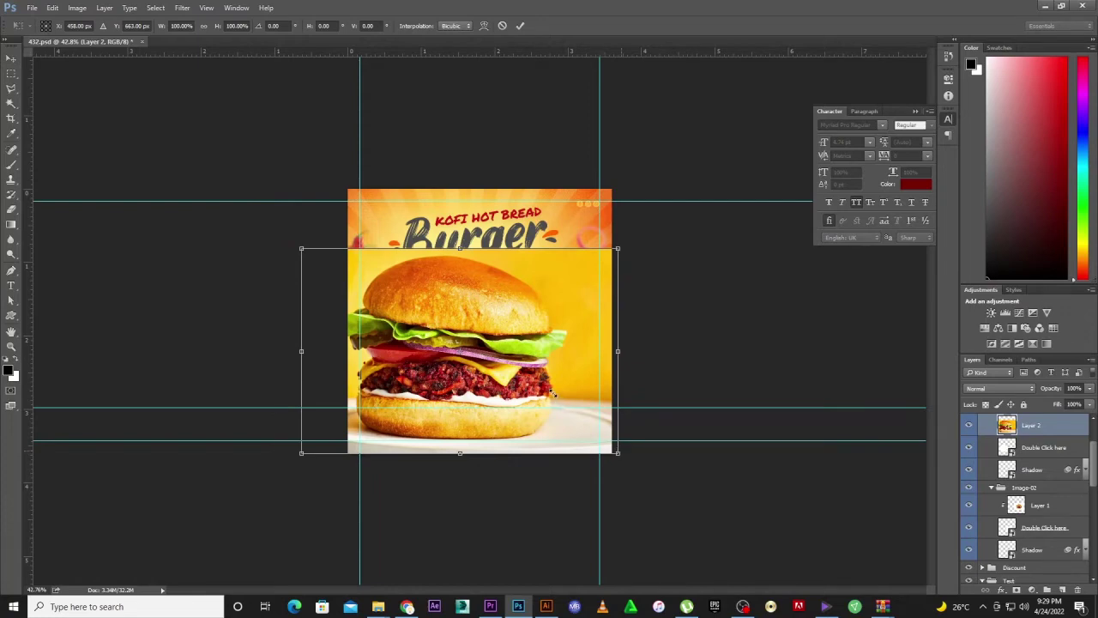
drag(551, 393, 551, 393)
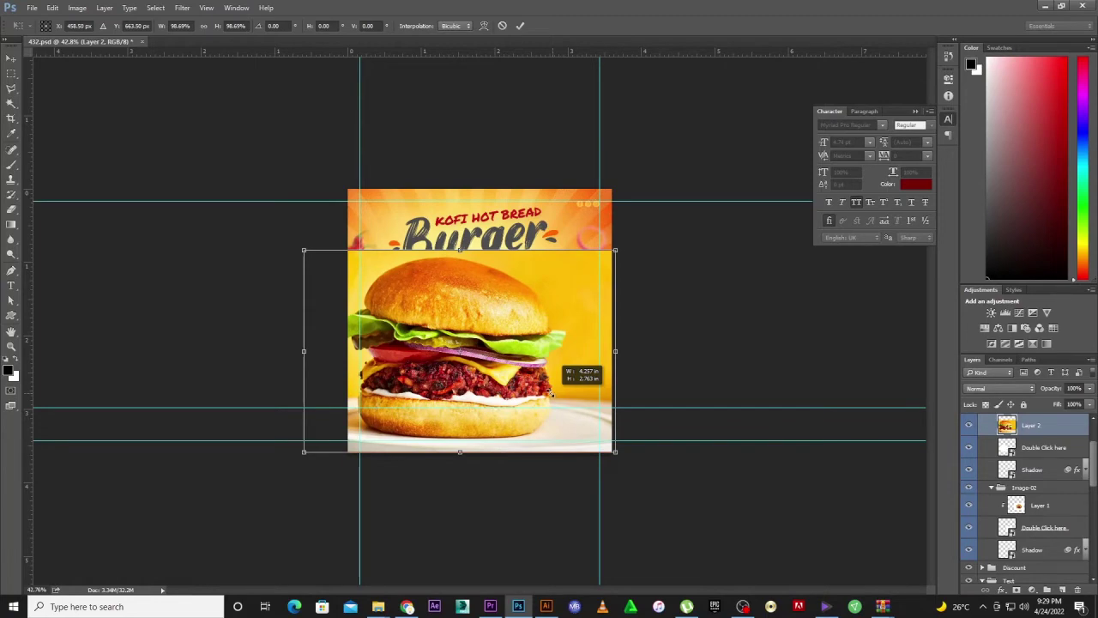
drag(545, 385, 541, 386)
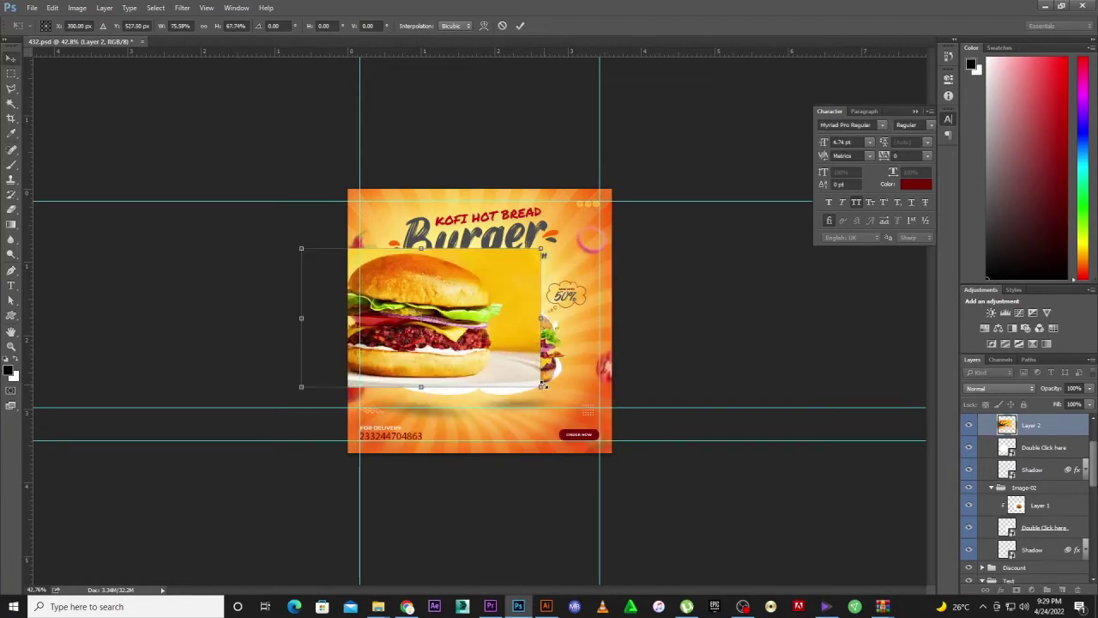
key(Return)
Clip the burger photo into the placeholder frame below and nudge it into position.
right_click(1043, 429)
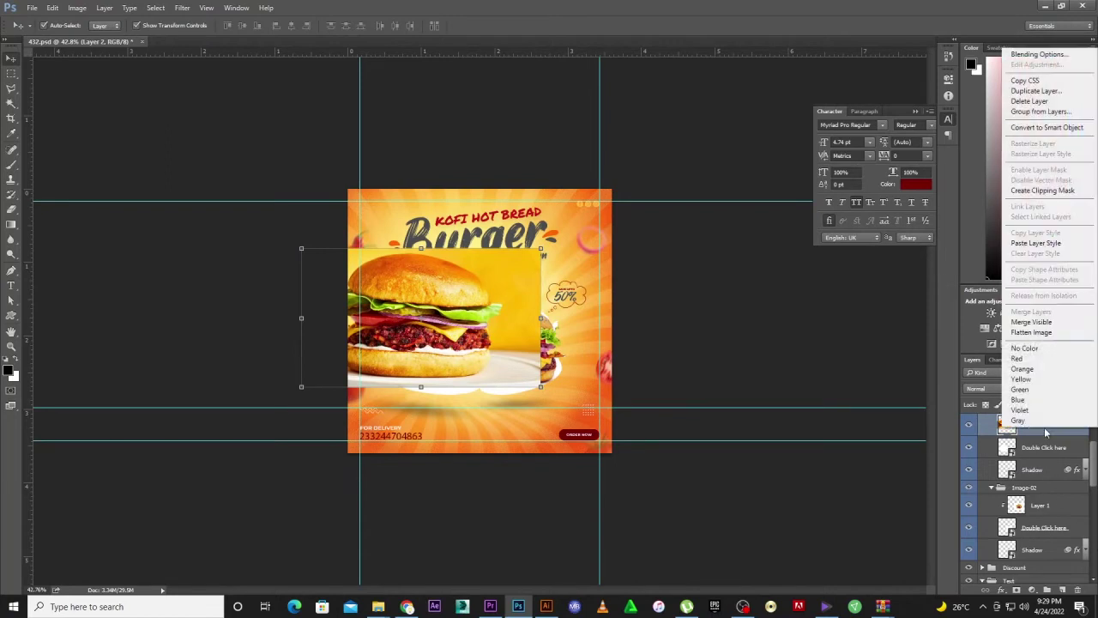
click(1055, 192)
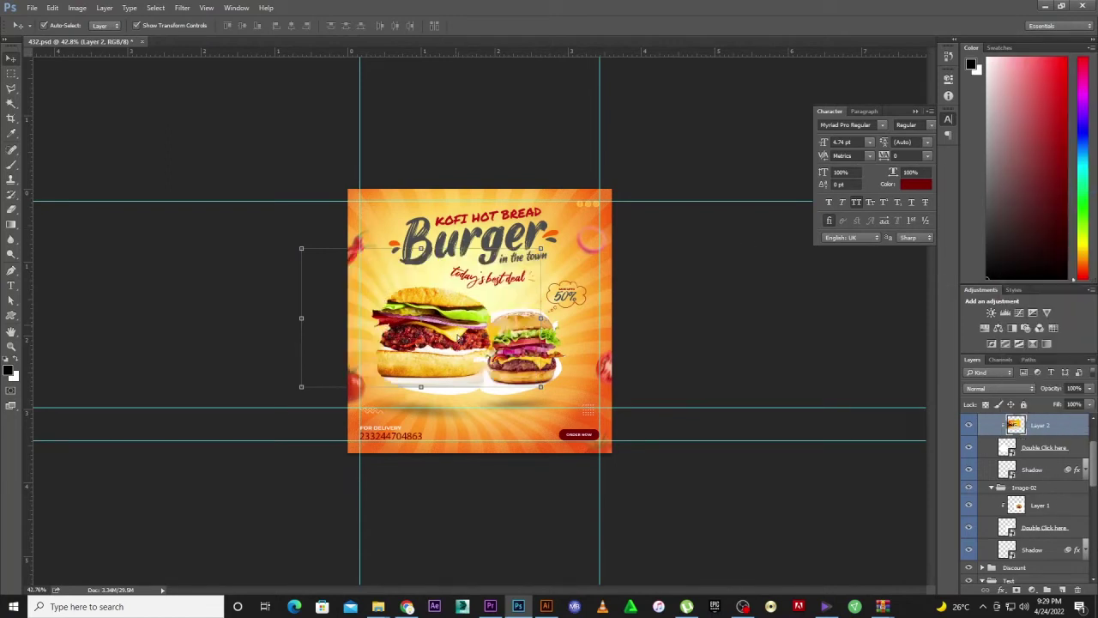
drag(502, 332, 506, 336)
click(813, 345)
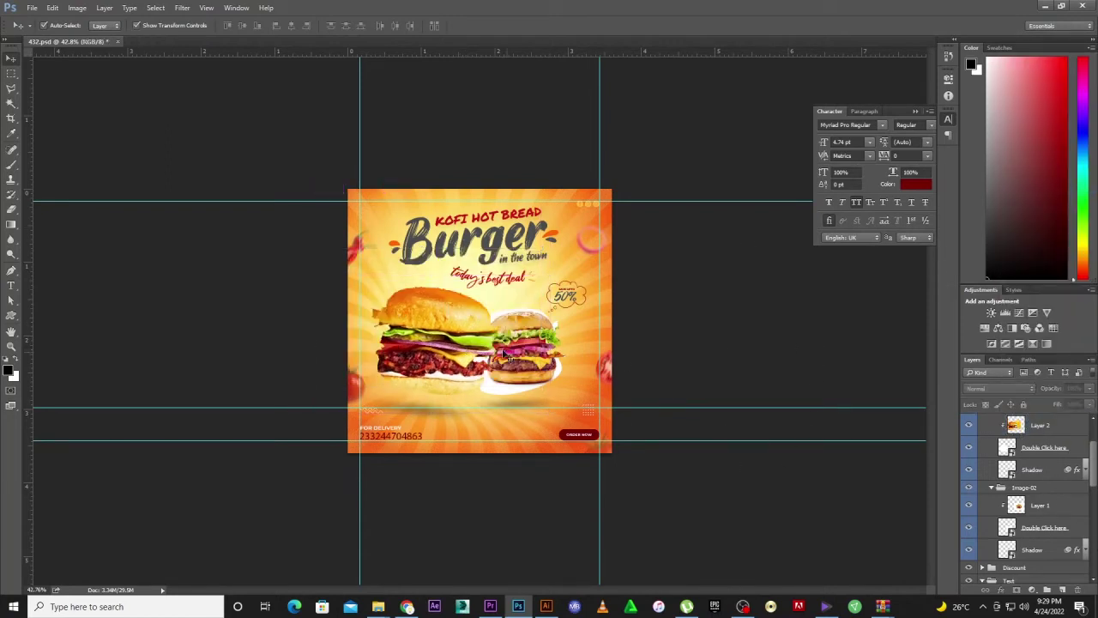
scroll(477, 313, up, 3)
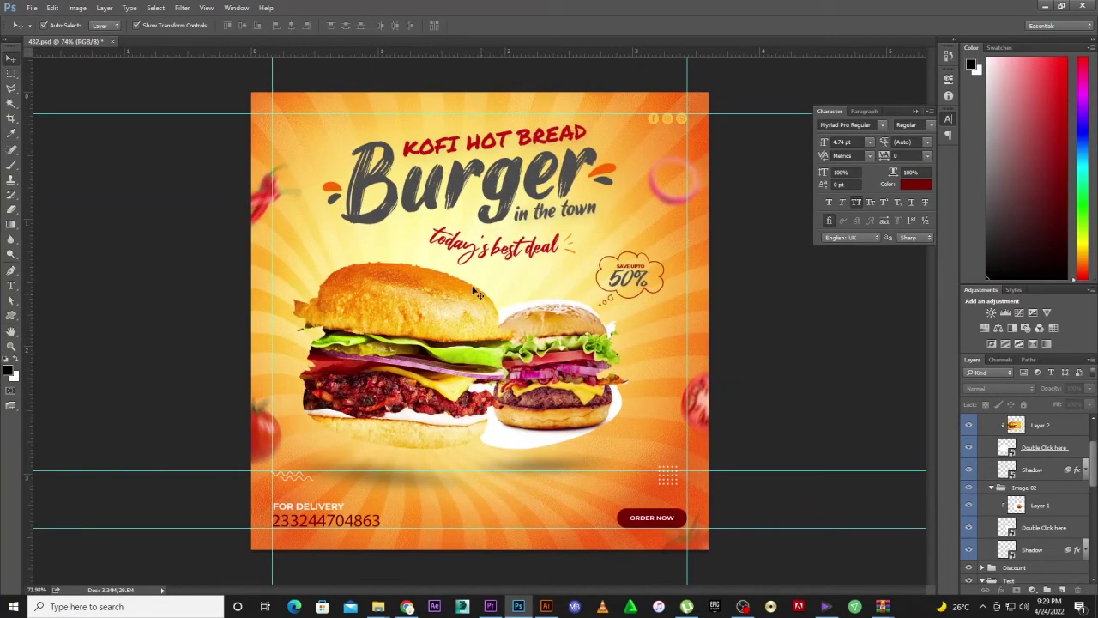
Rescale the large burger photo to about 79%, narrowing both sides and making it slightly taller.
click(449, 322)
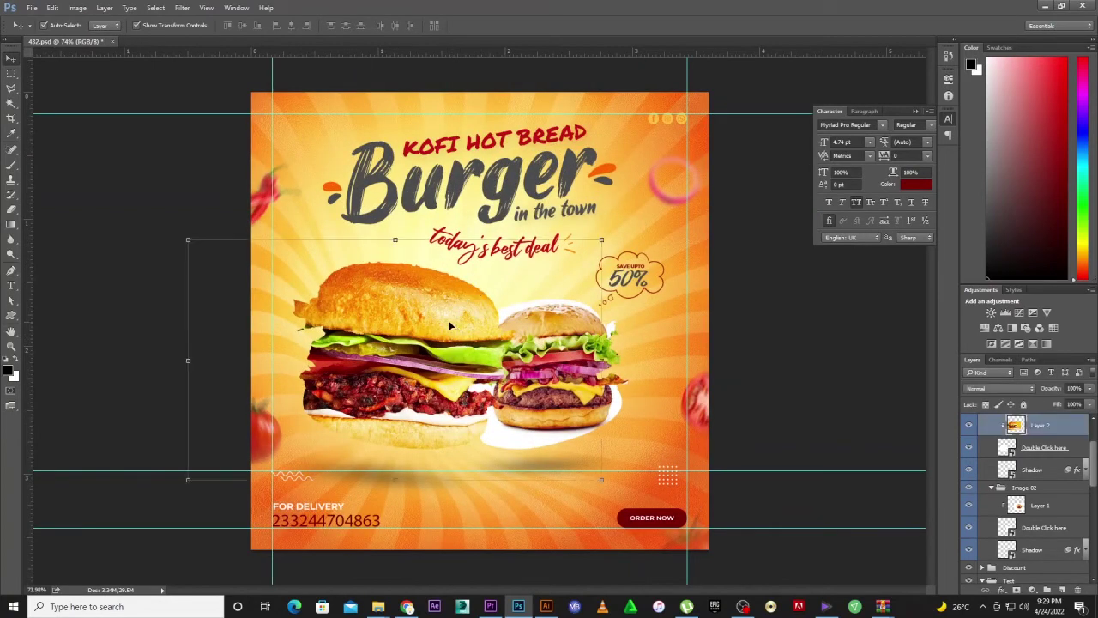
click(601, 481)
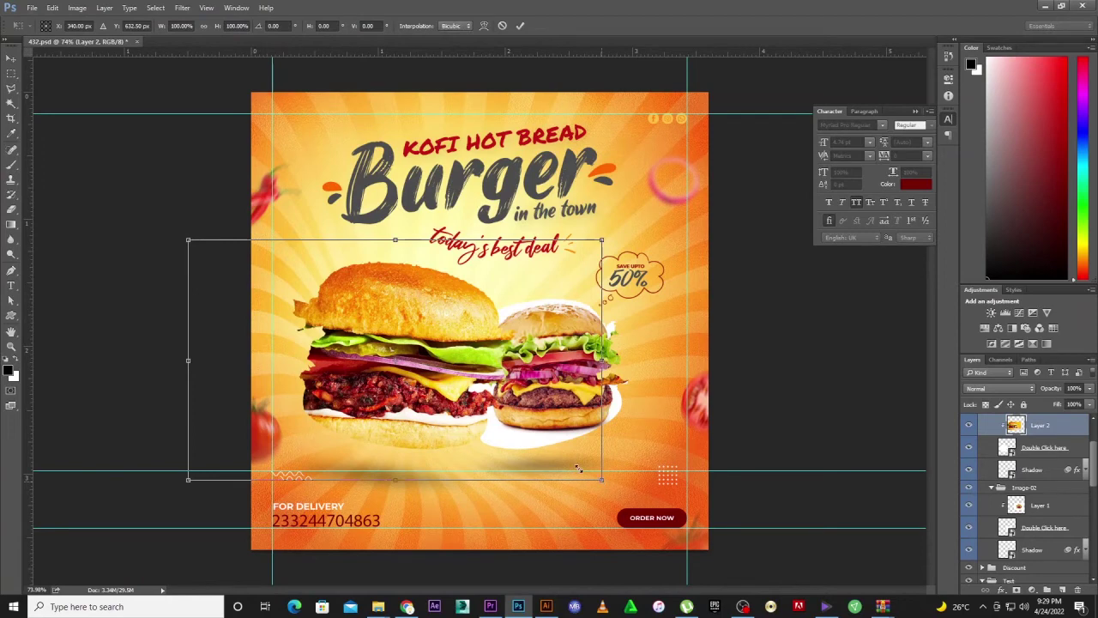
drag(578, 468, 558, 456)
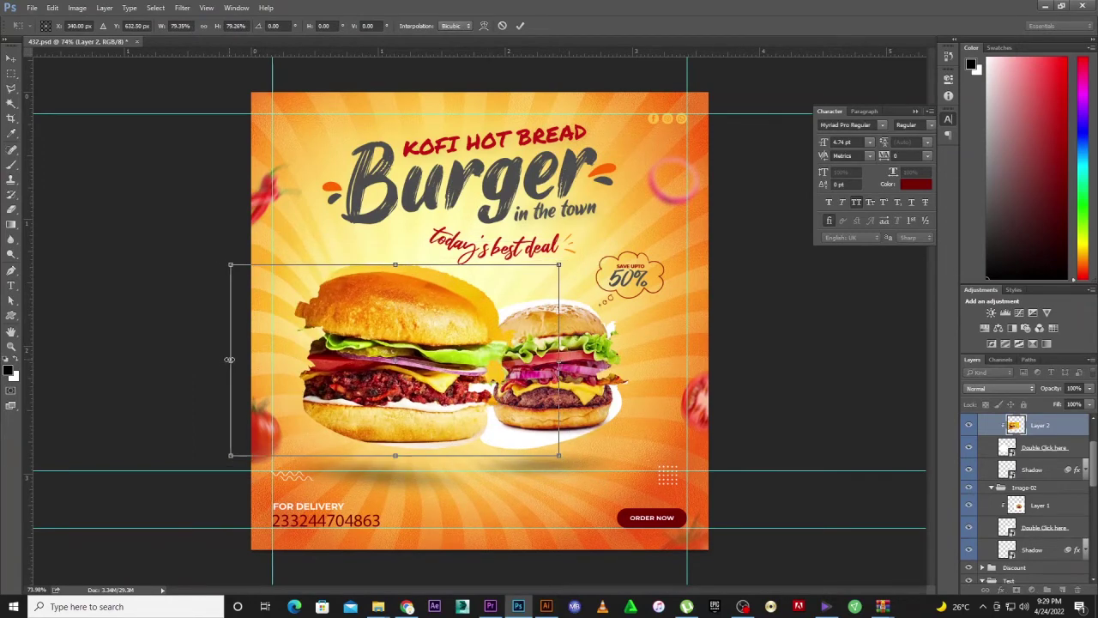
drag(229, 360, 258, 360)
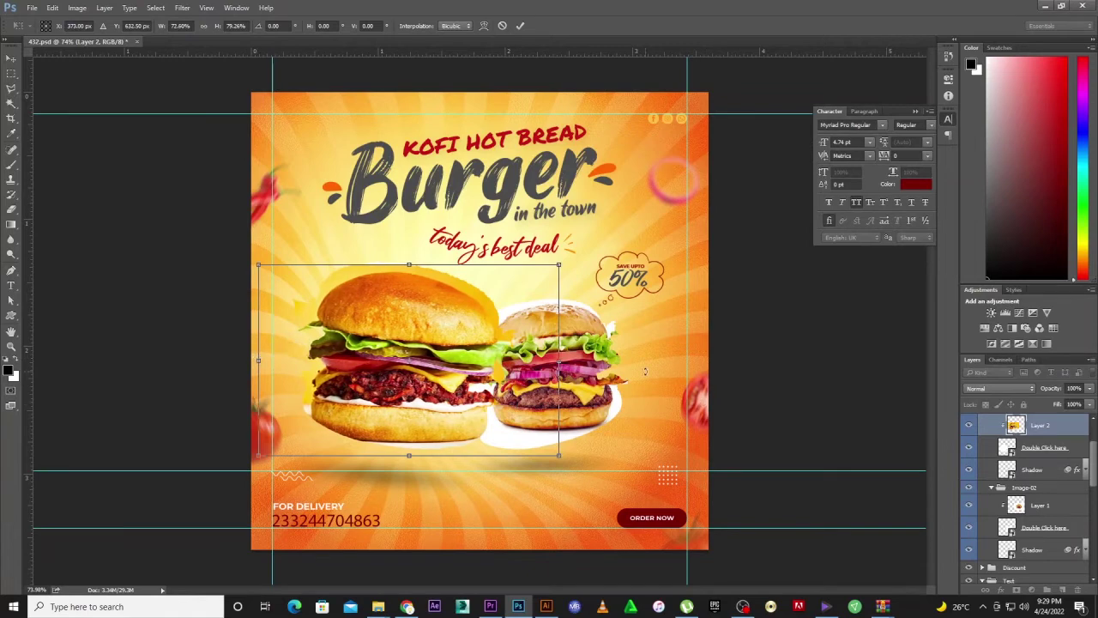
mouse_move(558, 361)
mouse_down()
mouse_move(543, 361)
mouse_move(562, 361)
mouse_up()
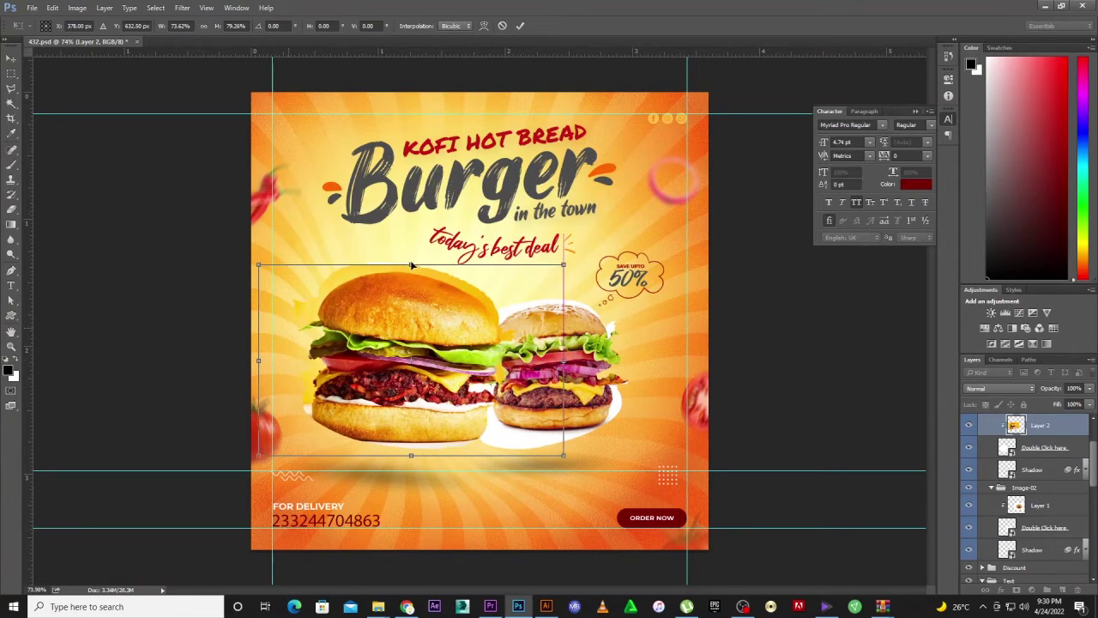
drag(411, 258, 411, 250)
key(Return)
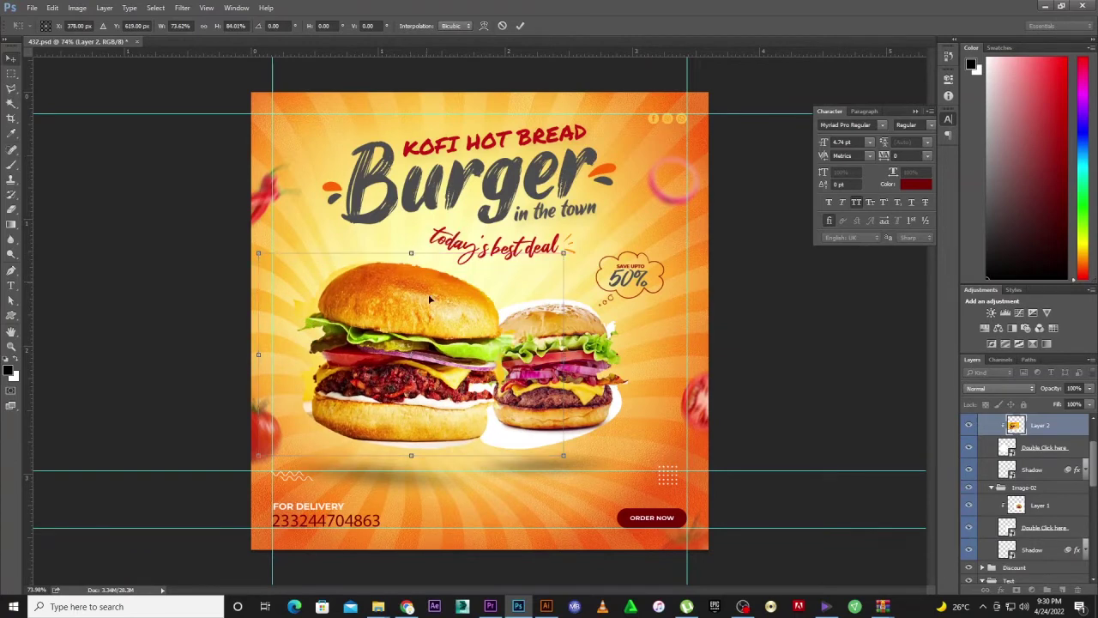
click(796, 366)
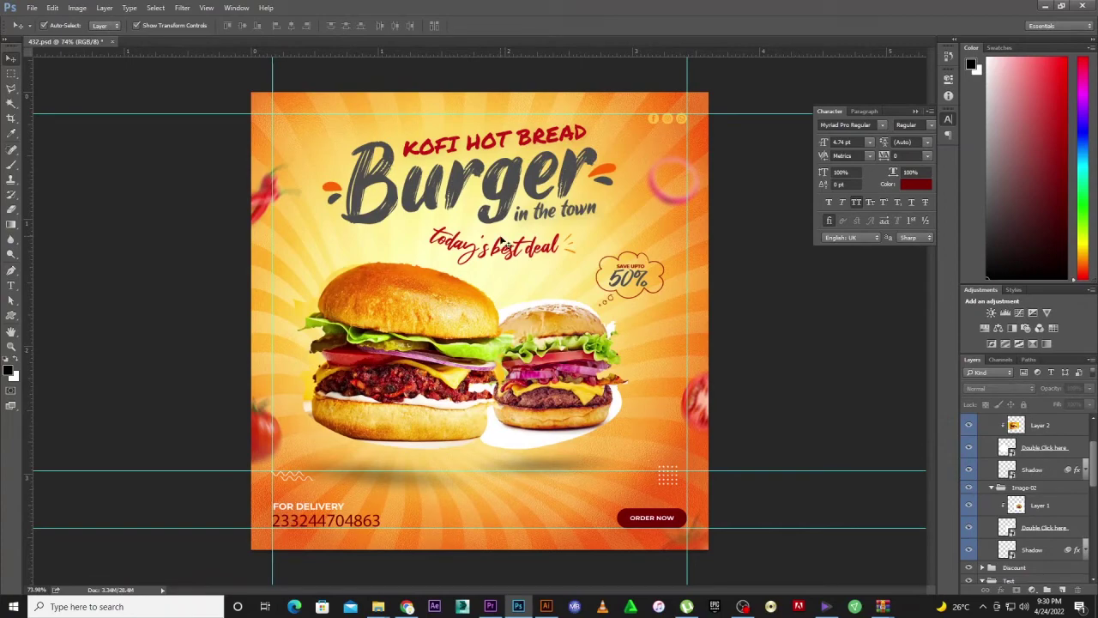
click(562, 187)
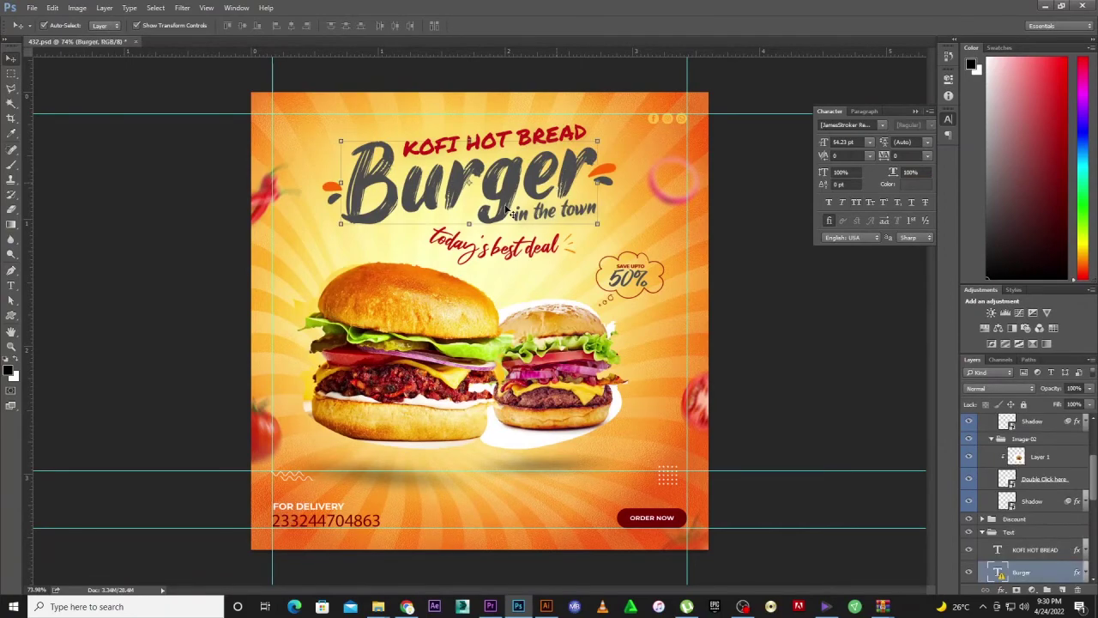
Replace the badge's 50% text with 70%, accepting the substituted font, then fit the flyer in view.
scroll(618, 279, up, 5)
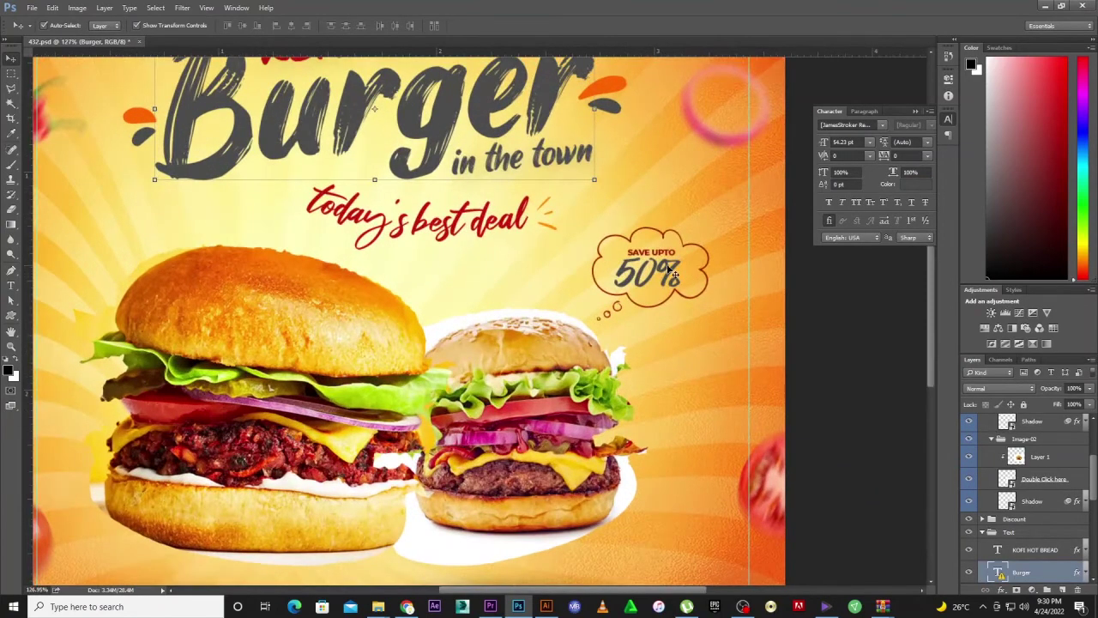
click(643, 275)
double_click(667, 268)
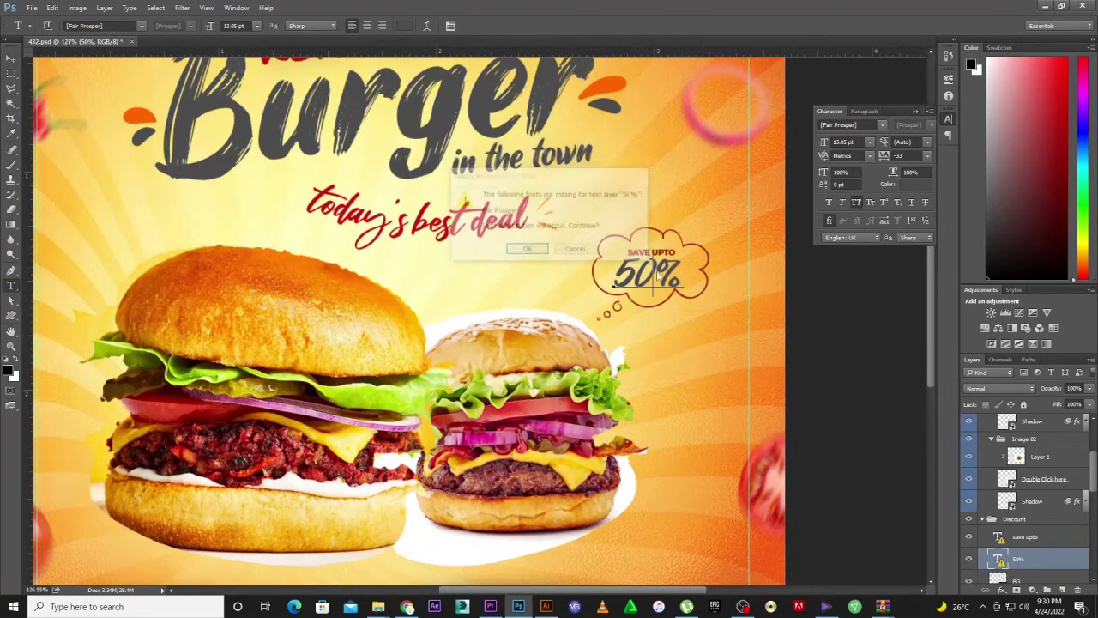
click(527, 249)
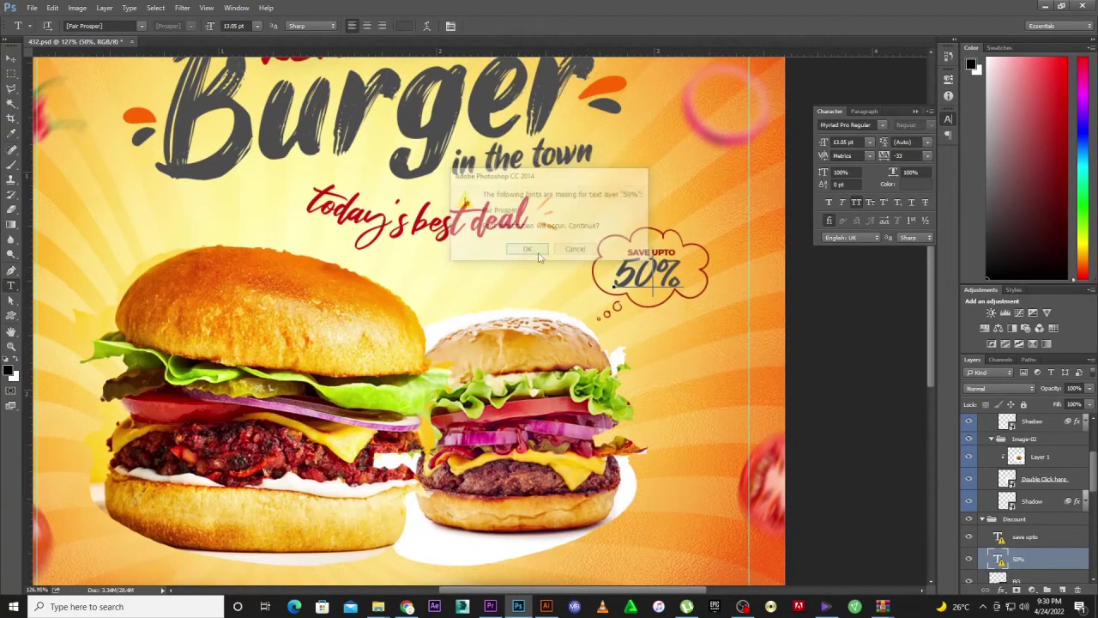
double_click(657, 268)
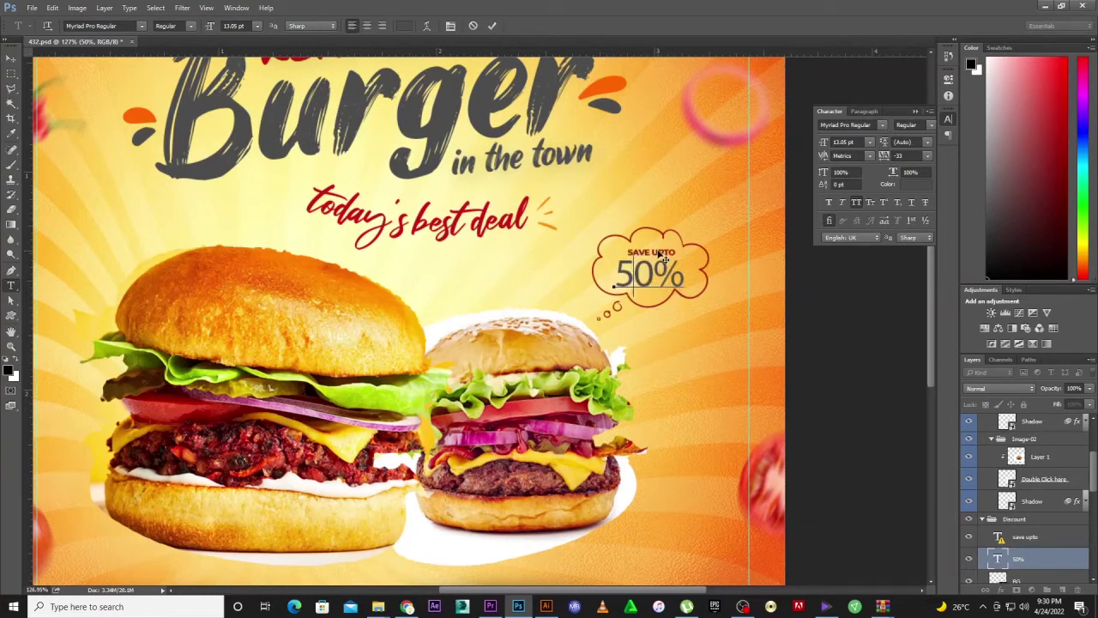
text(70)
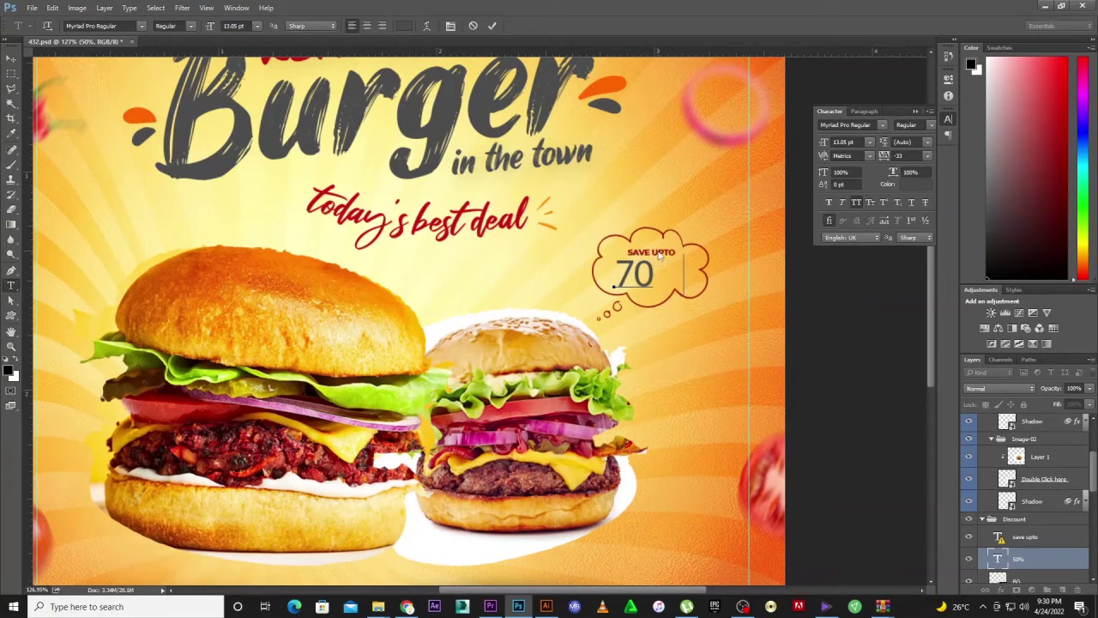
text(%)
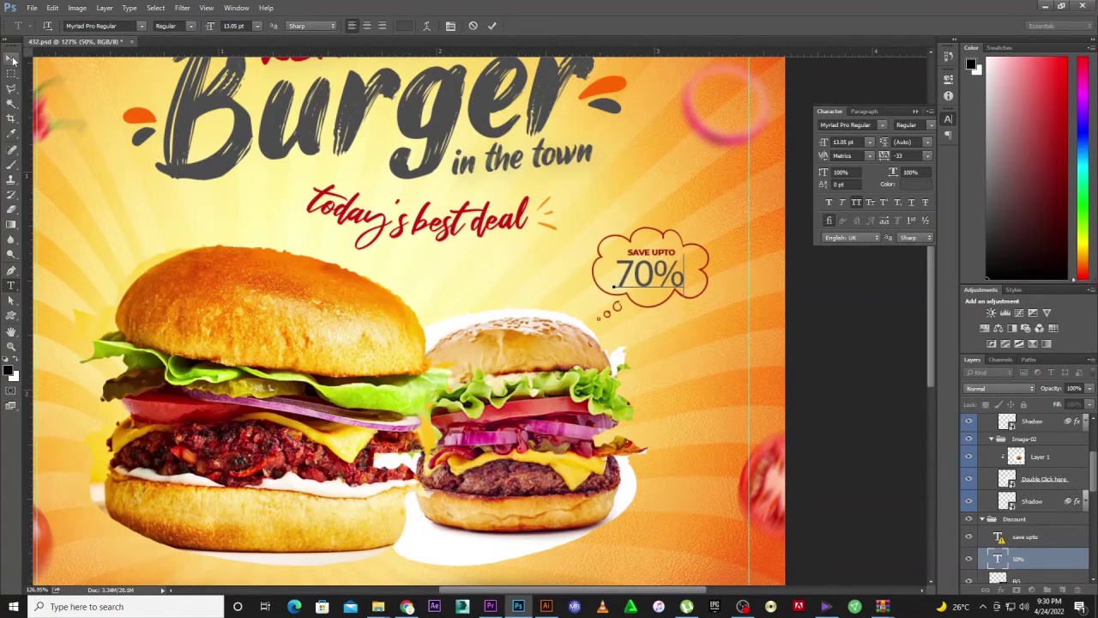
click(12, 58)
key(ctrl+0)
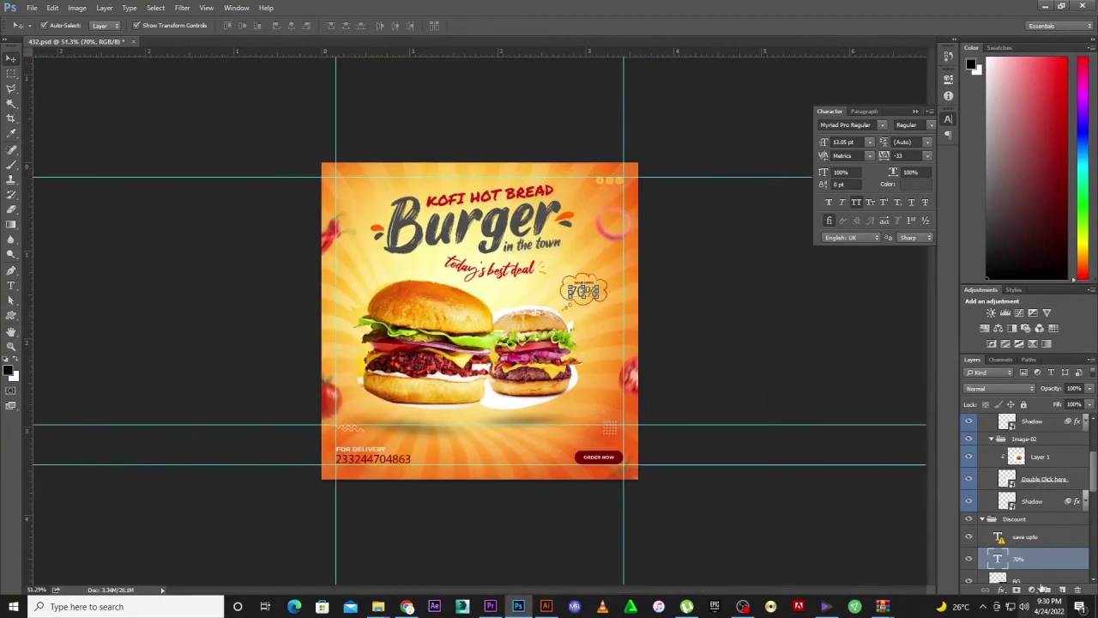
Set the Background group's fill layer colour to pure red (#ff0000) and check its visibility.
scroll(1021, 566, down, 10)
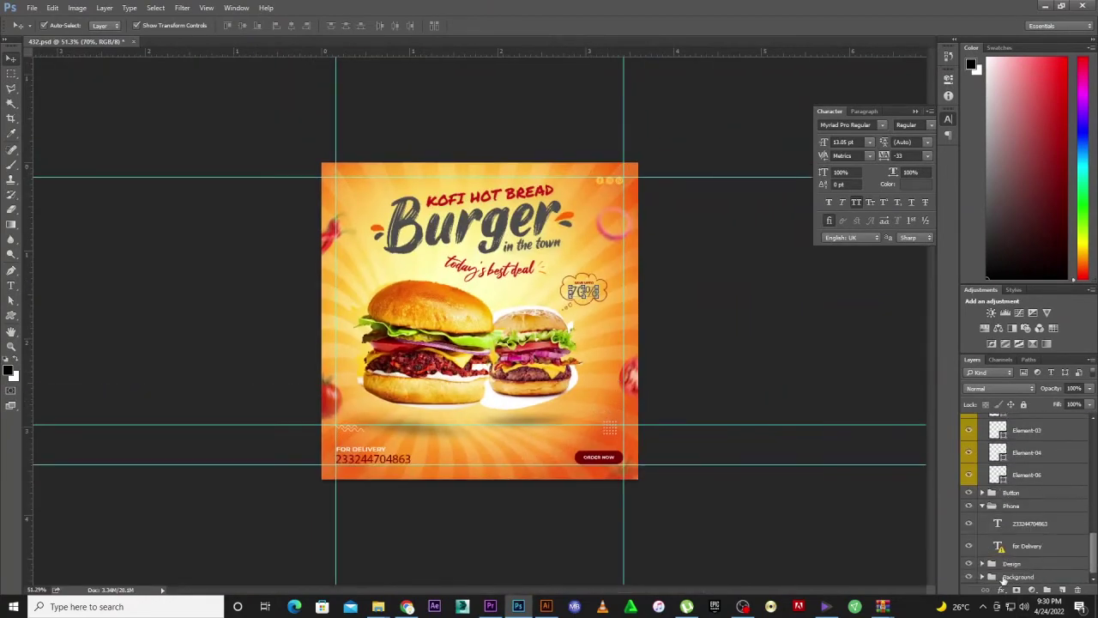
click(969, 577)
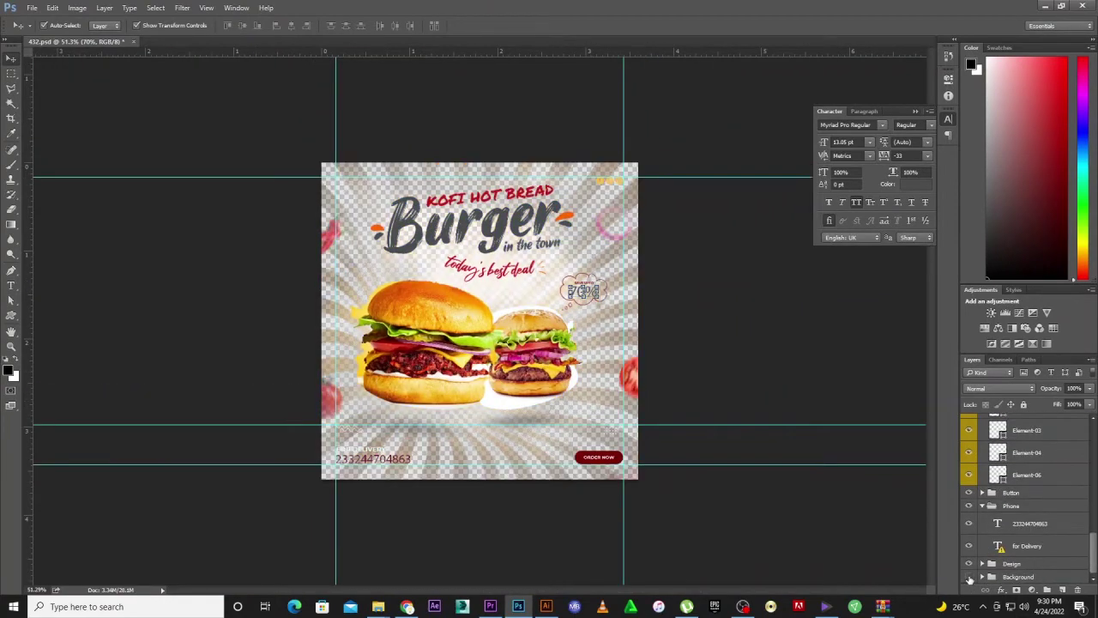
click(969, 577)
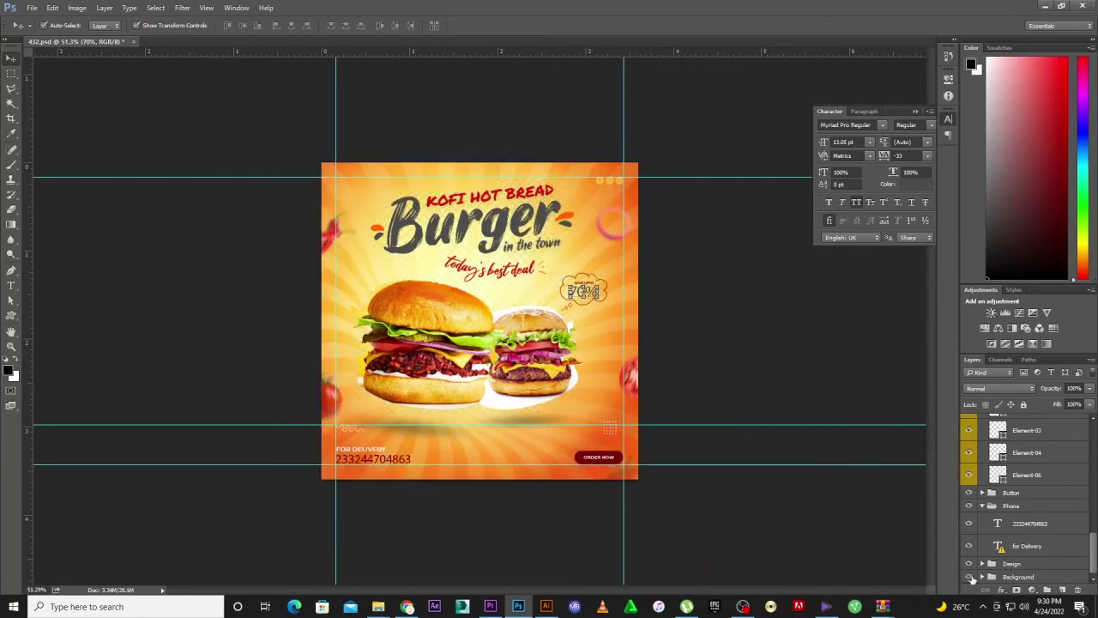
click(982, 576)
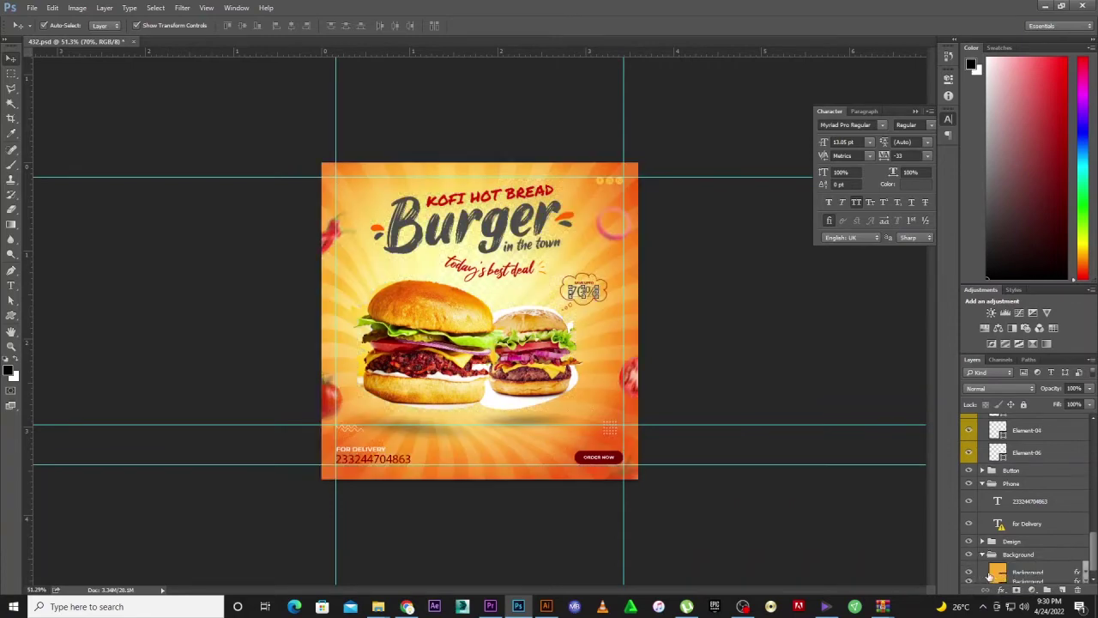
click(1005, 574)
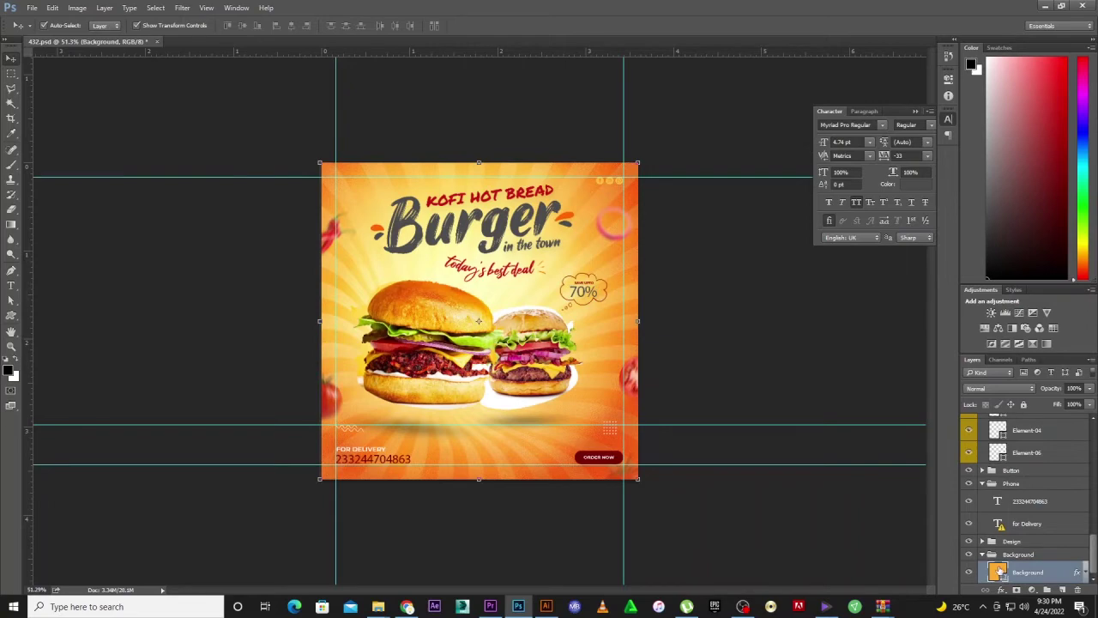
double_click(998, 571)
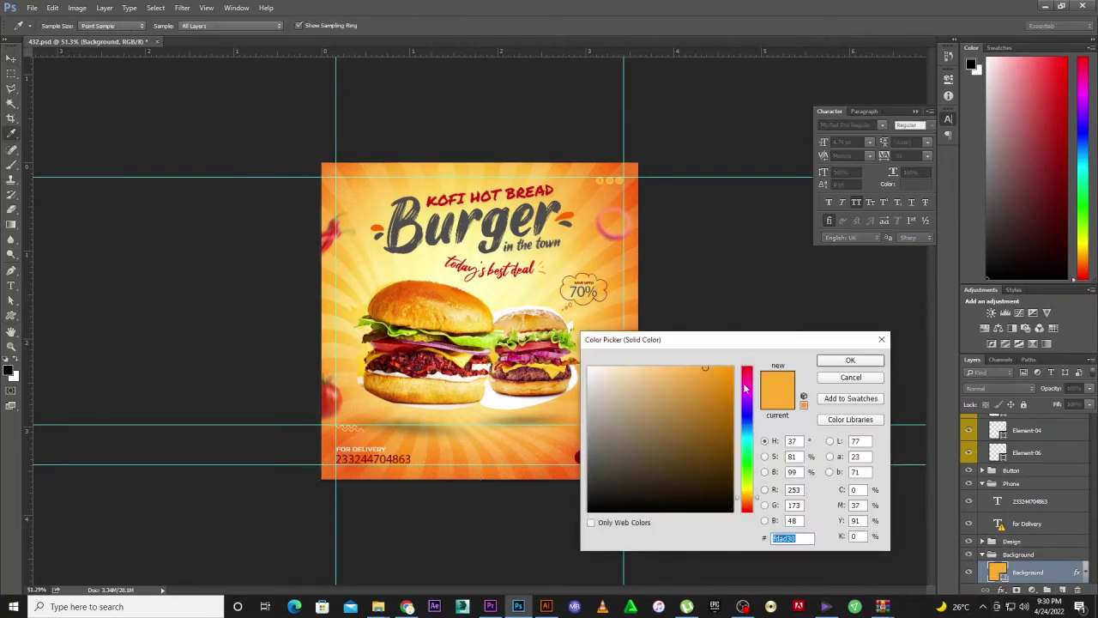
drag(745, 388, 748, 370)
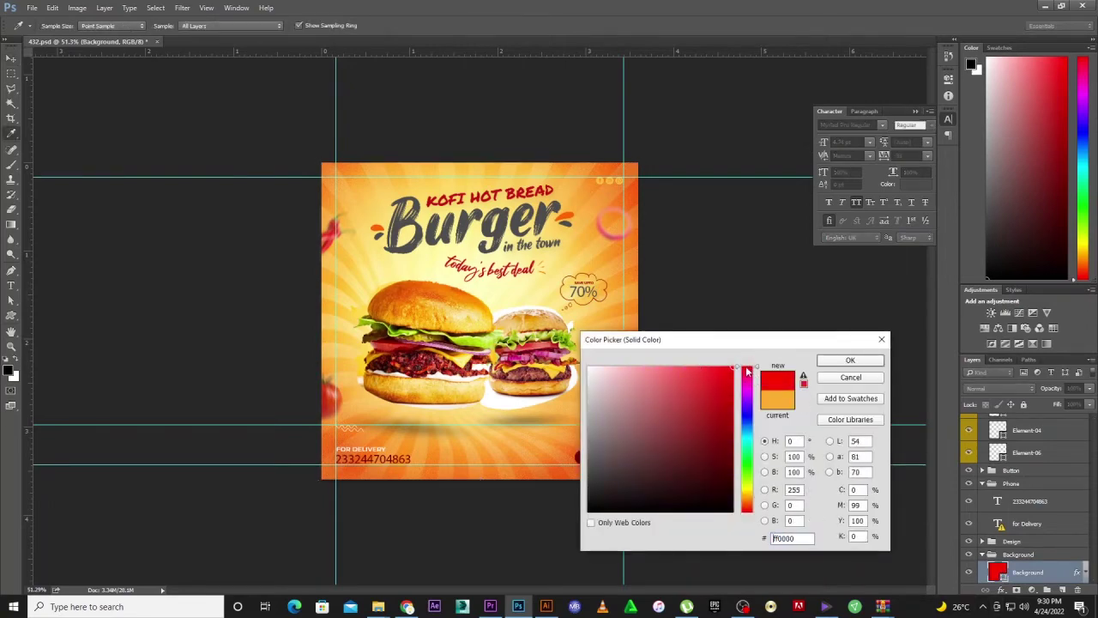
click(838, 362)
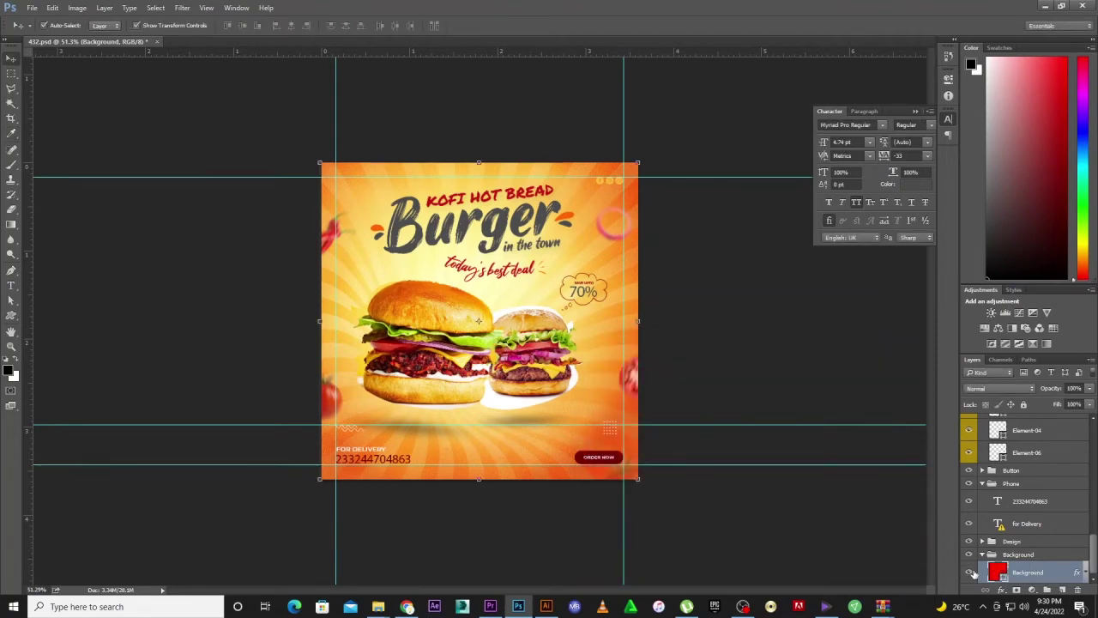
click(970, 572)
click(969, 572)
click(983, 541)
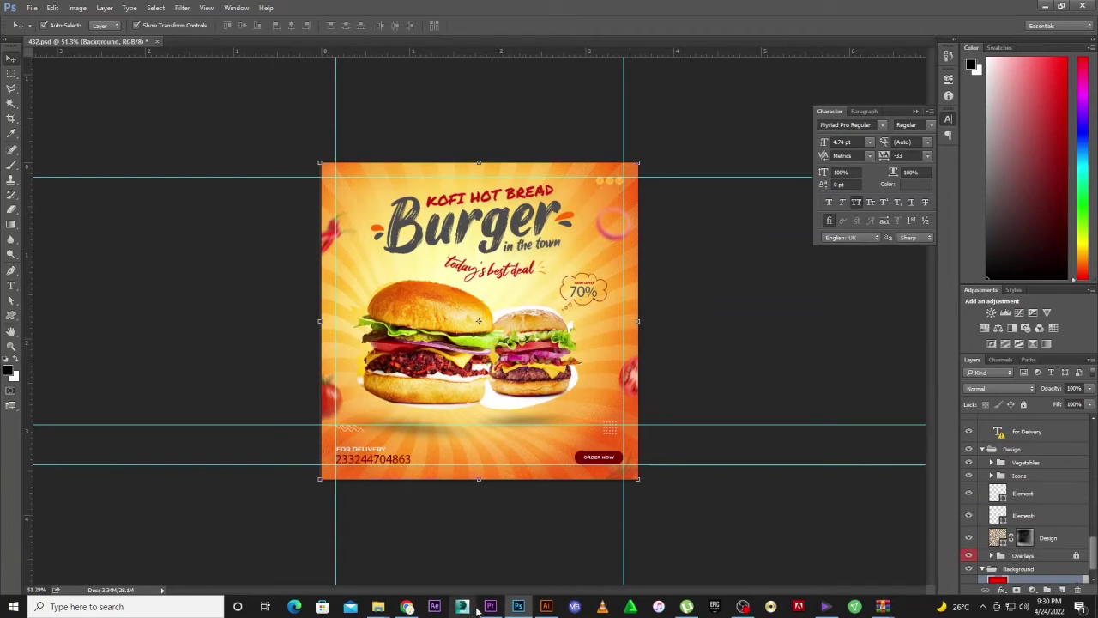
Retype the DELICIOUS SEAFOOD headline, typing KOFI HOT and then SPECIAL FOOD.
click(546, 607)
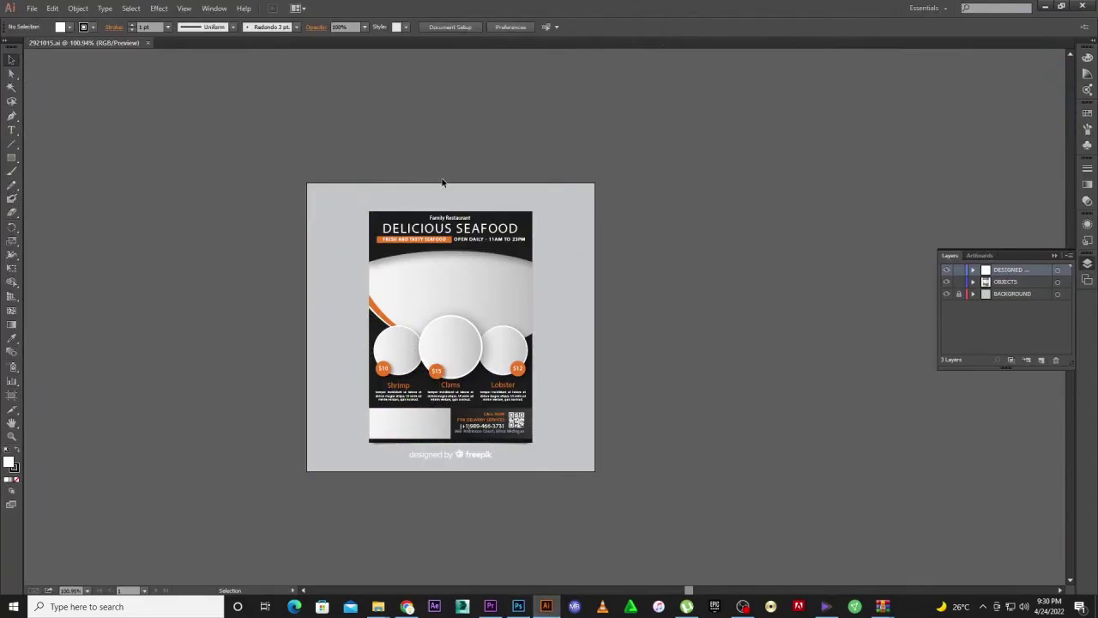
key(a)
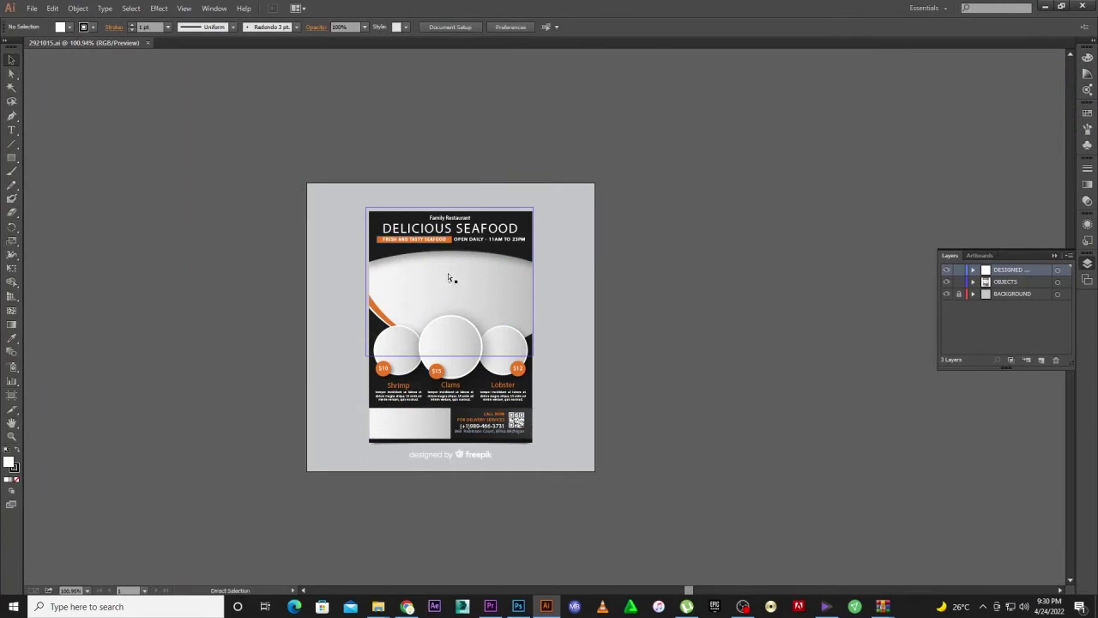
key(ctrl+0)
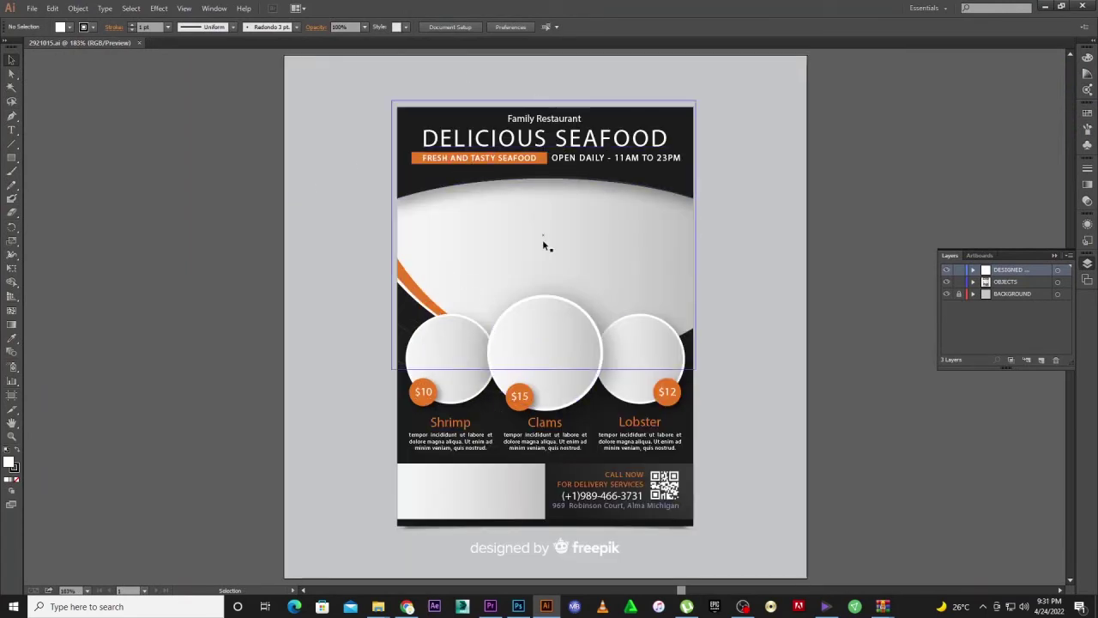
click(12, 130)
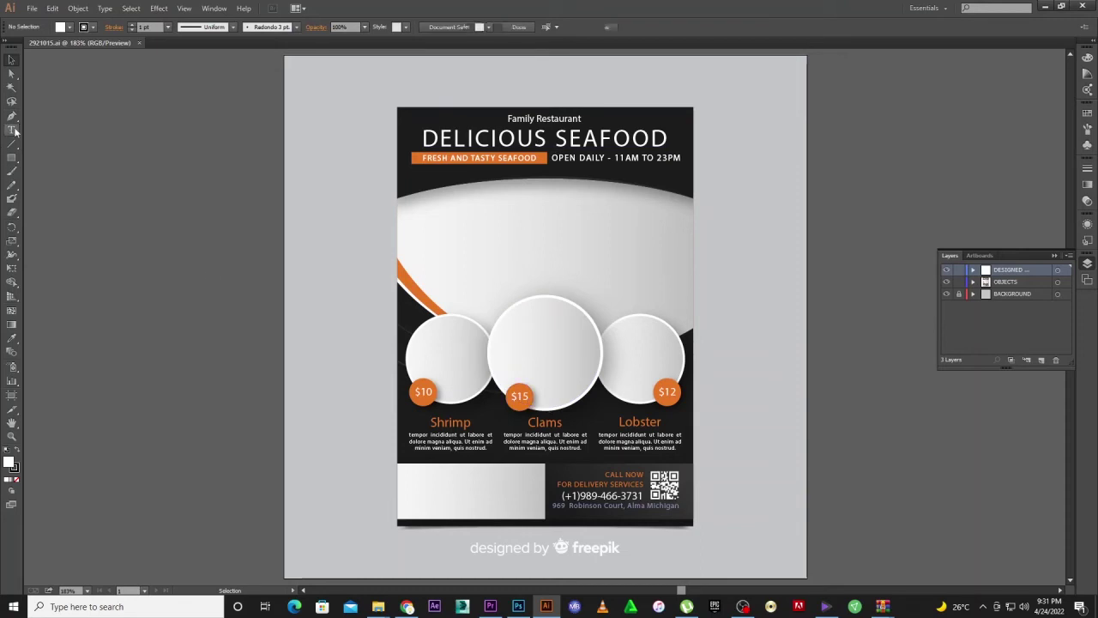
triple_click(556, 138)
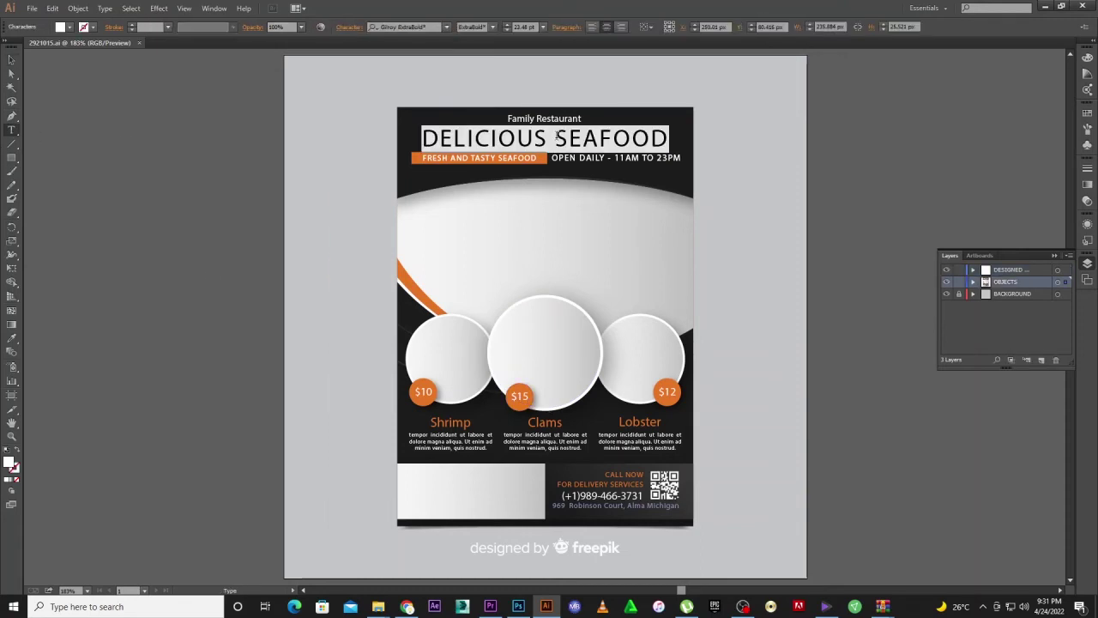
text(KOFI)
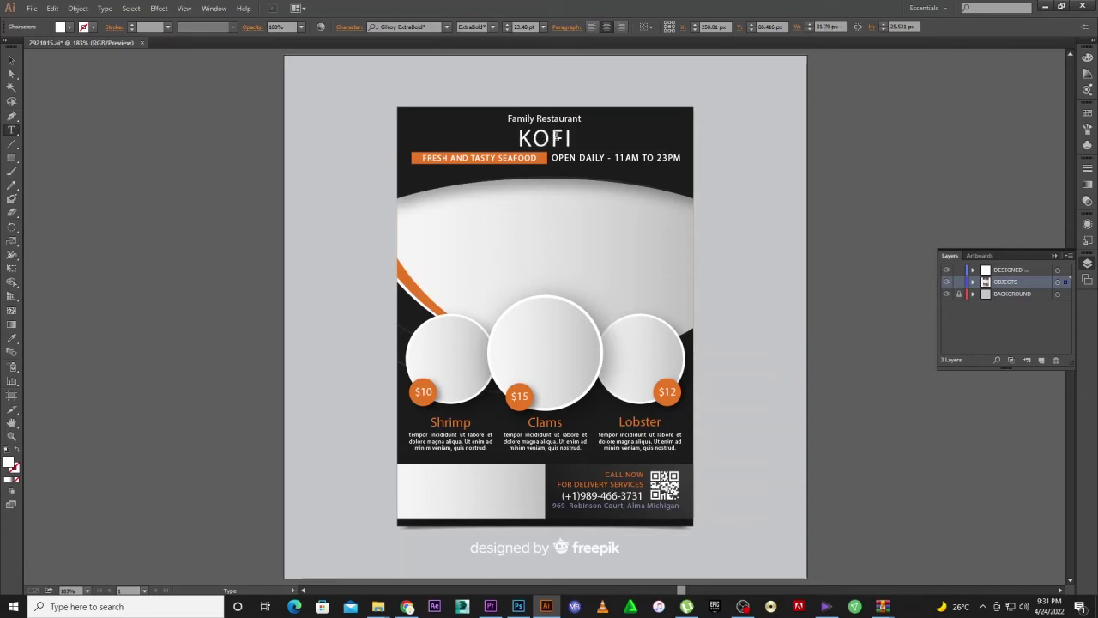
text( HOT)
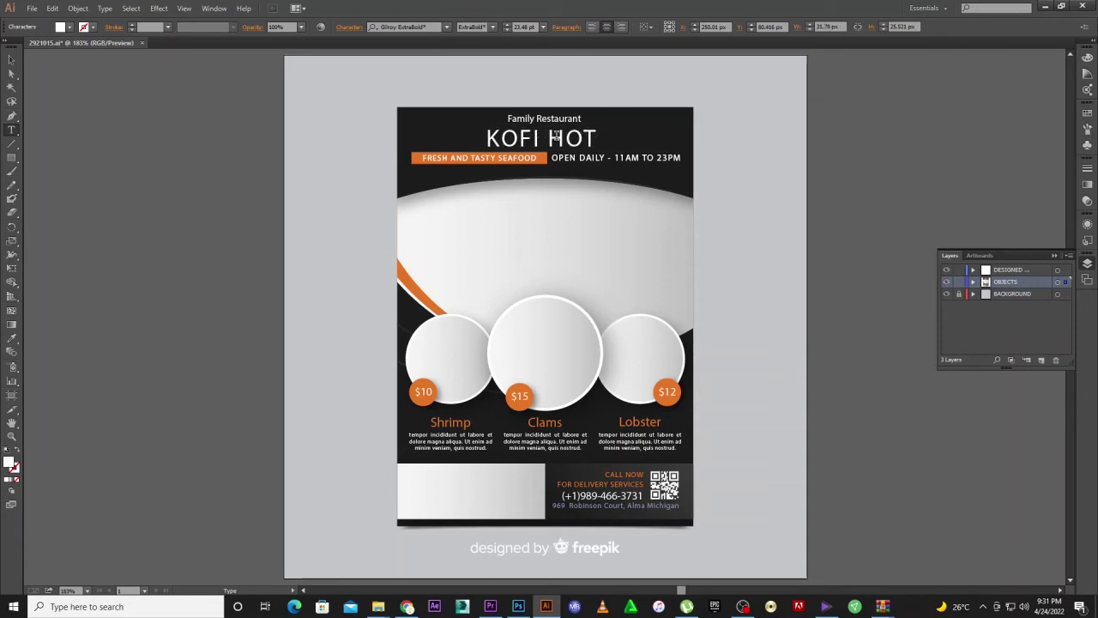
key(BackSpace)
key(BackSpace)
key(BackSpace)
key(BackSpace)
text(S)
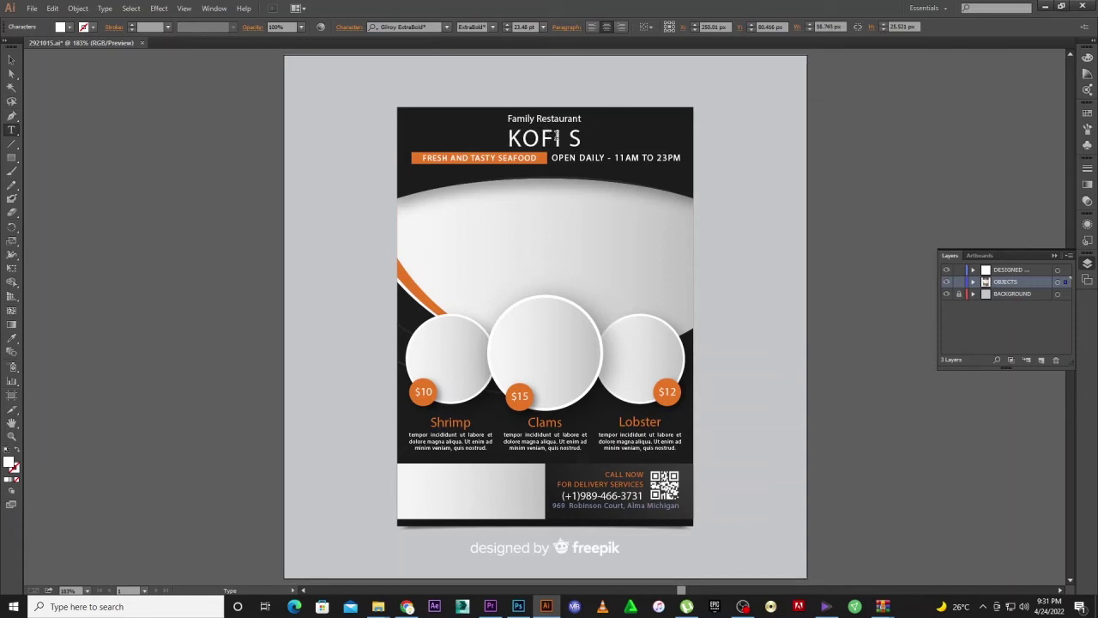
text(PEC)
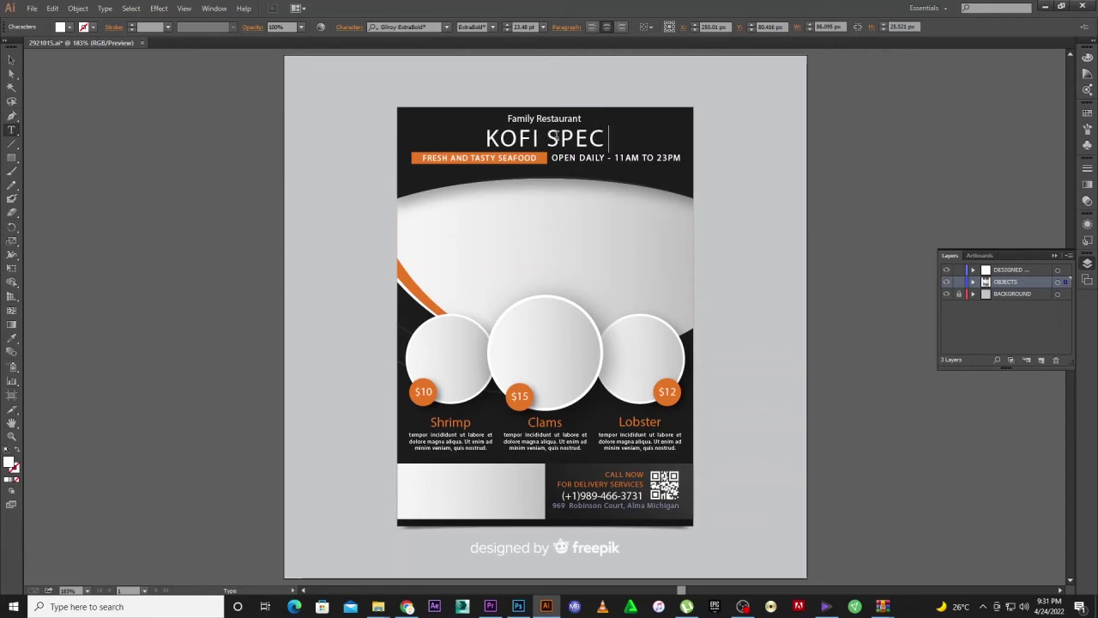
text(IAL FOOD)
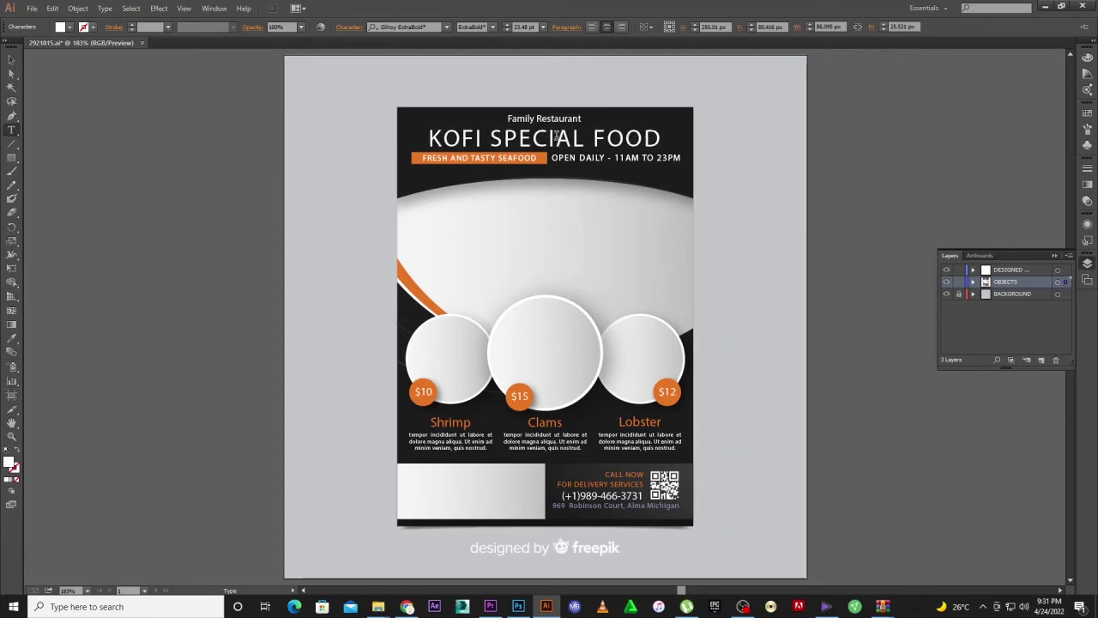
click(11, 59)
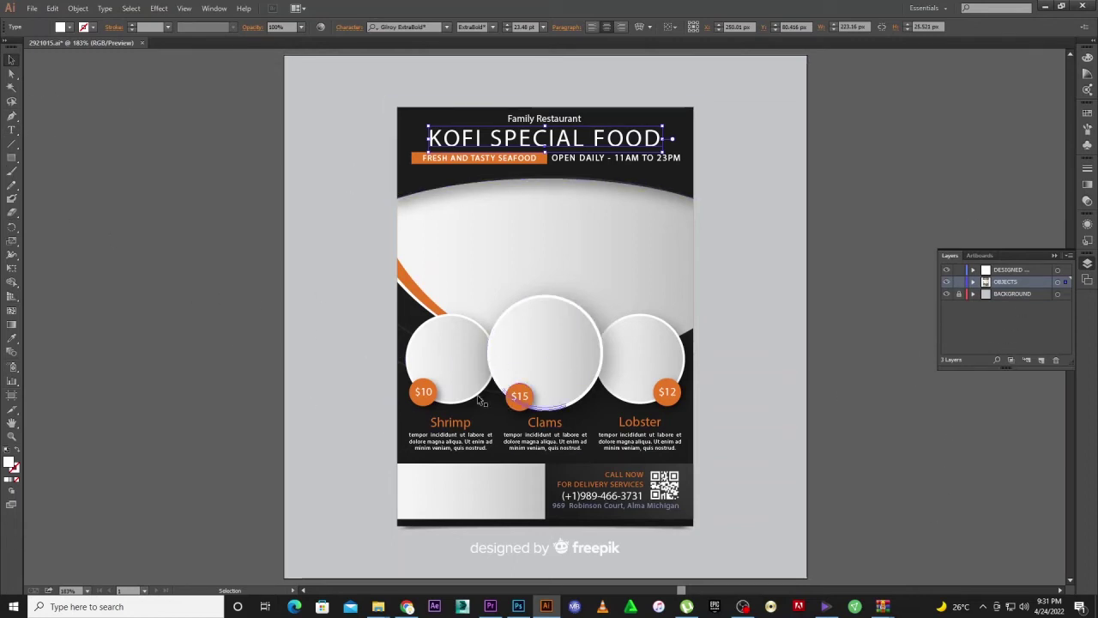
Inspect the OBJECTS layer groups and hide the 'designed by freepik' credit.
click(972, 282)
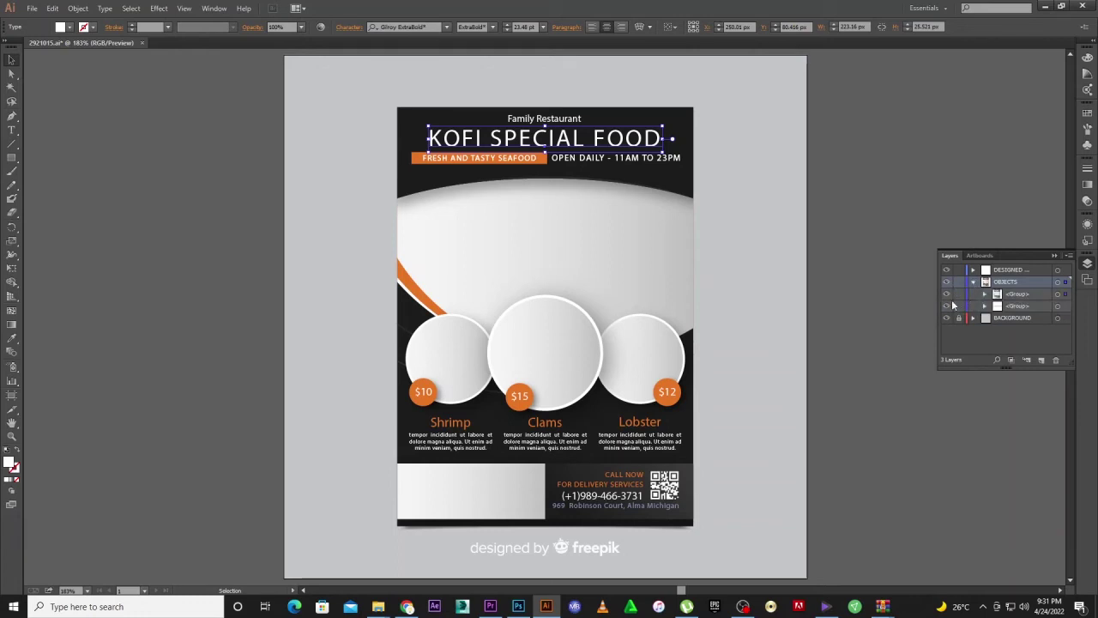
click(947, 294)
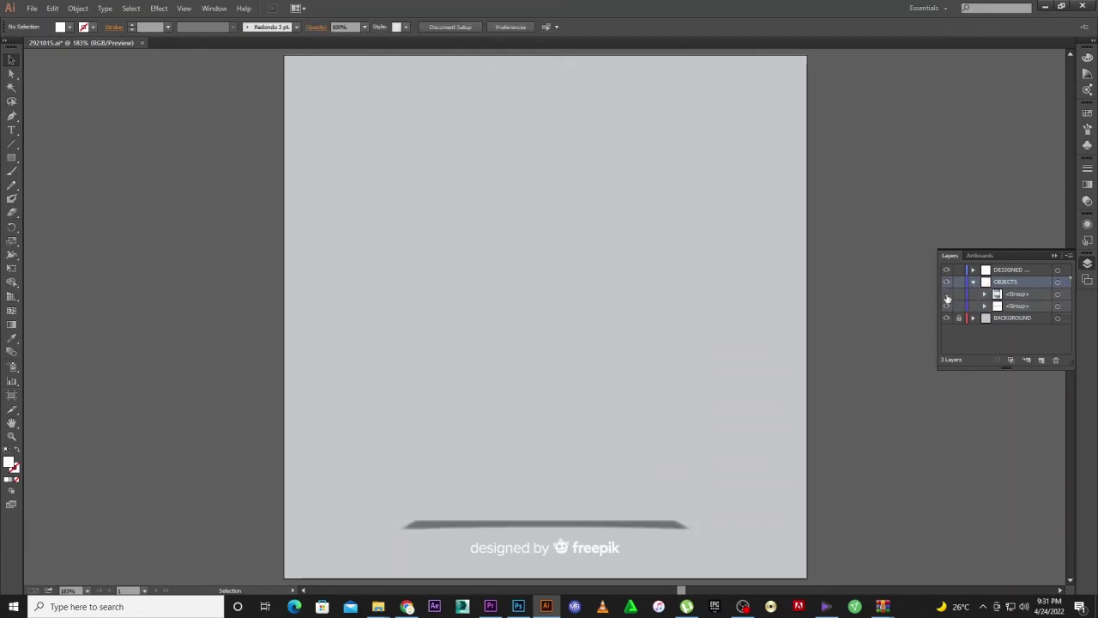
click(947, 295)
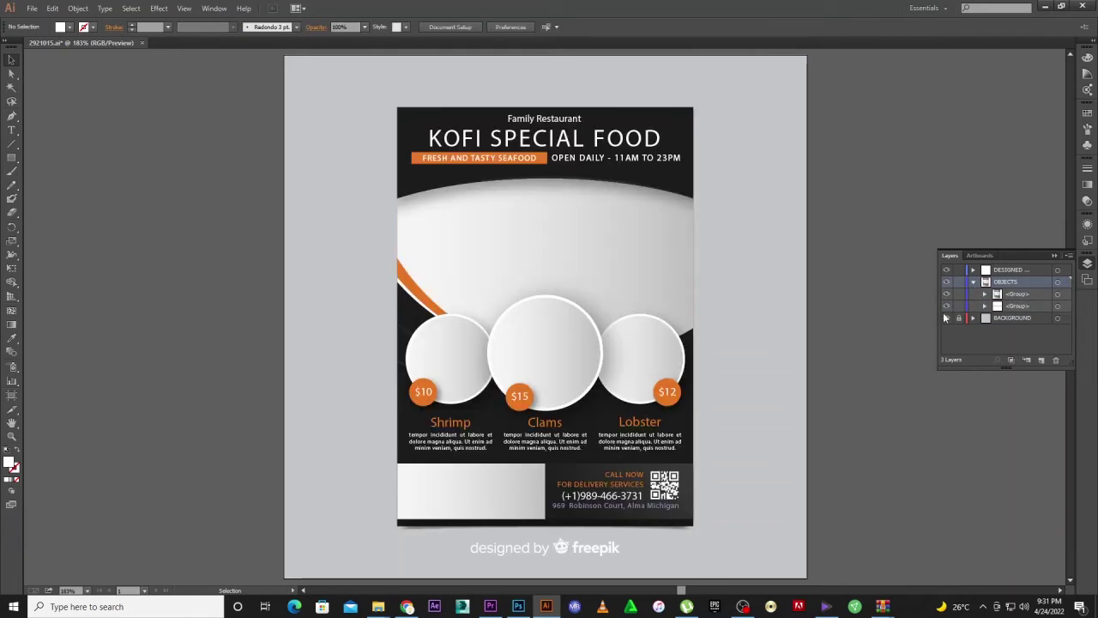
click(947, 307)
click(947, 306)
click(947, 270)
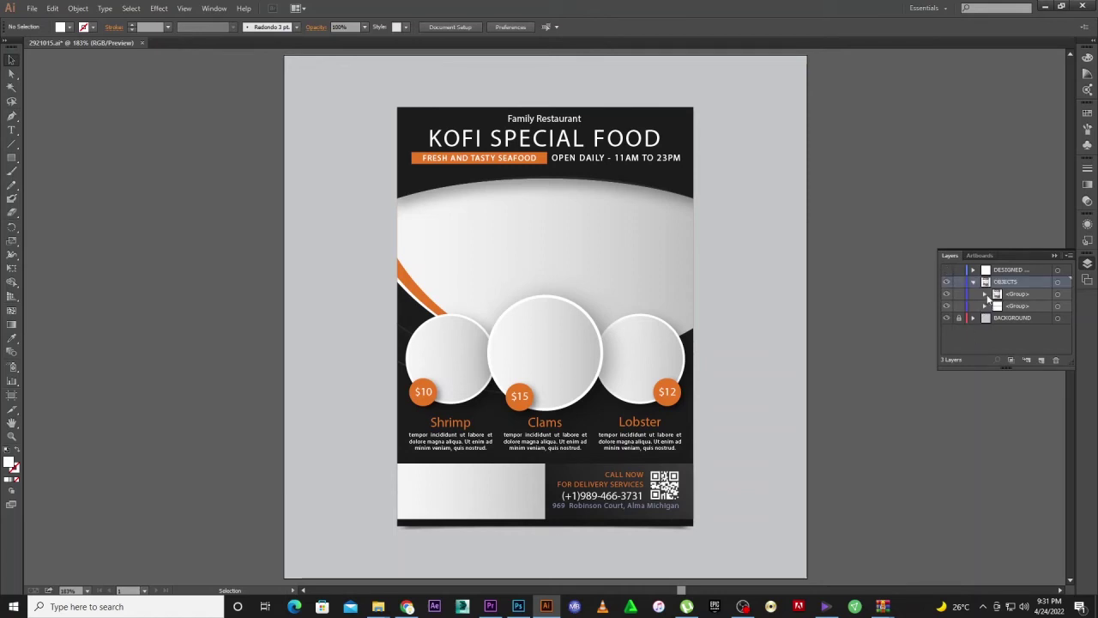
Expand the nested OBJECTS sublayers to identify the background, circle and header artwork.
click(985, 294)
click(995, 318)
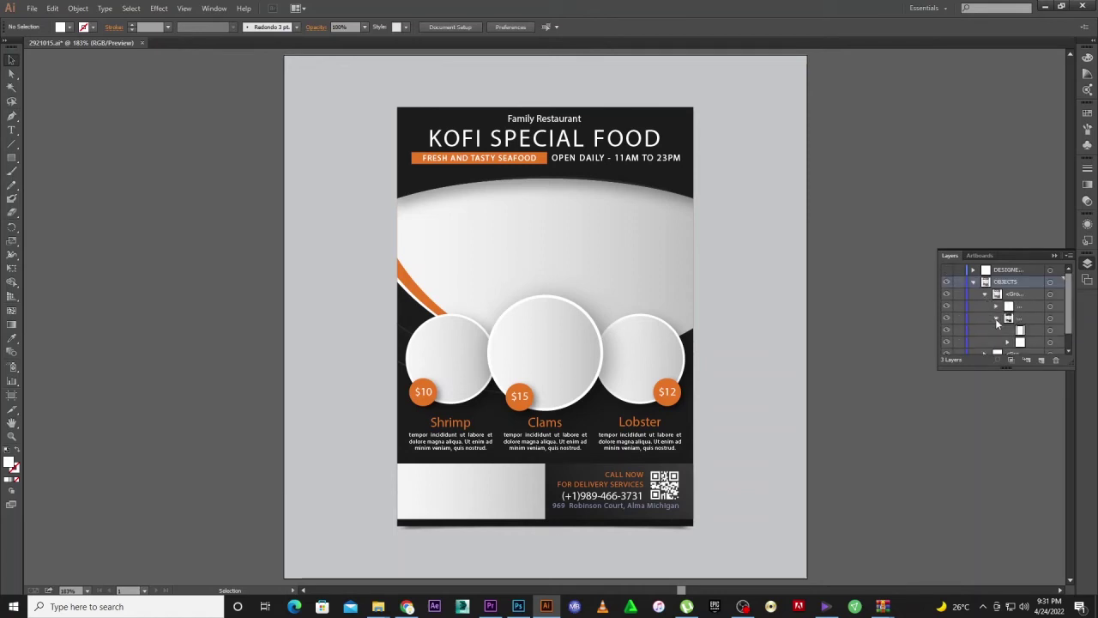
scroll(987, 318, down, 3)
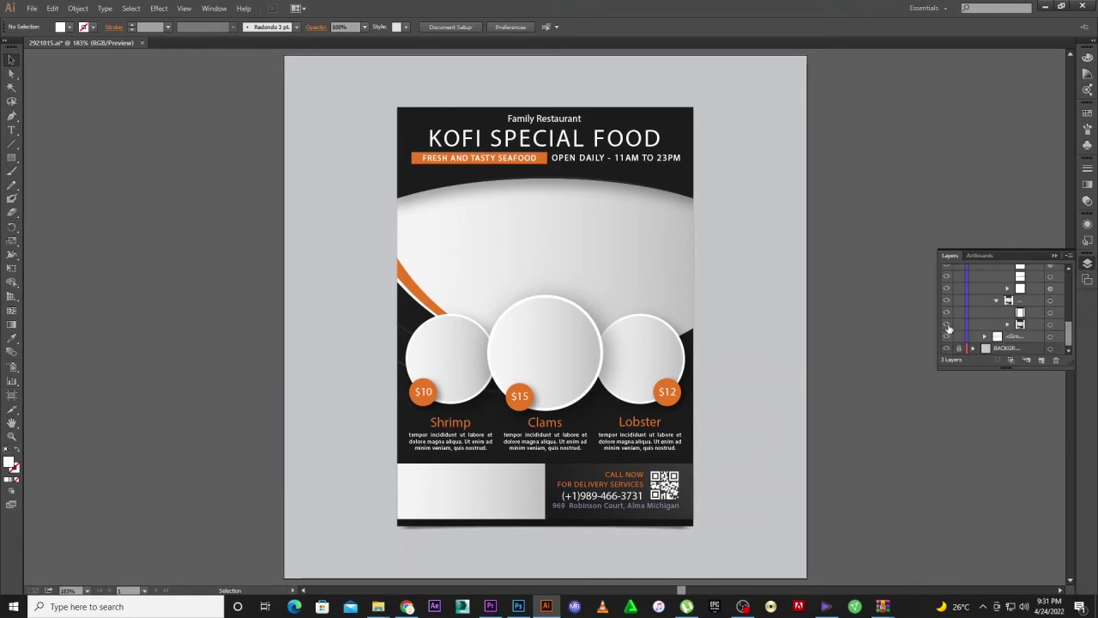
click(947, 328)
click(947, 328)
click(1008, 325)
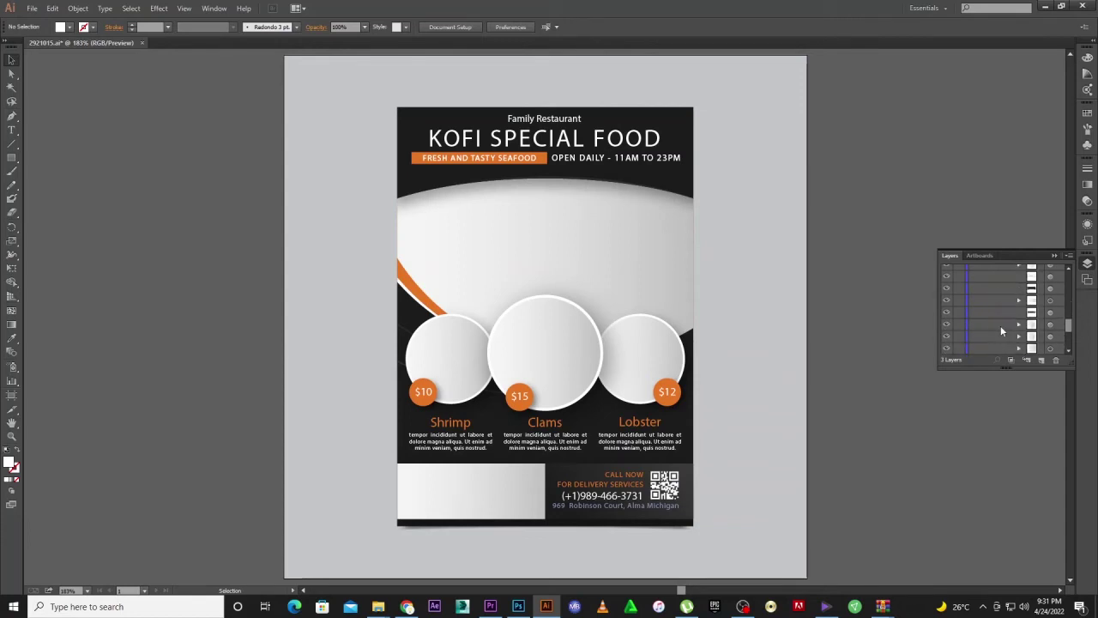
click(947, 289)
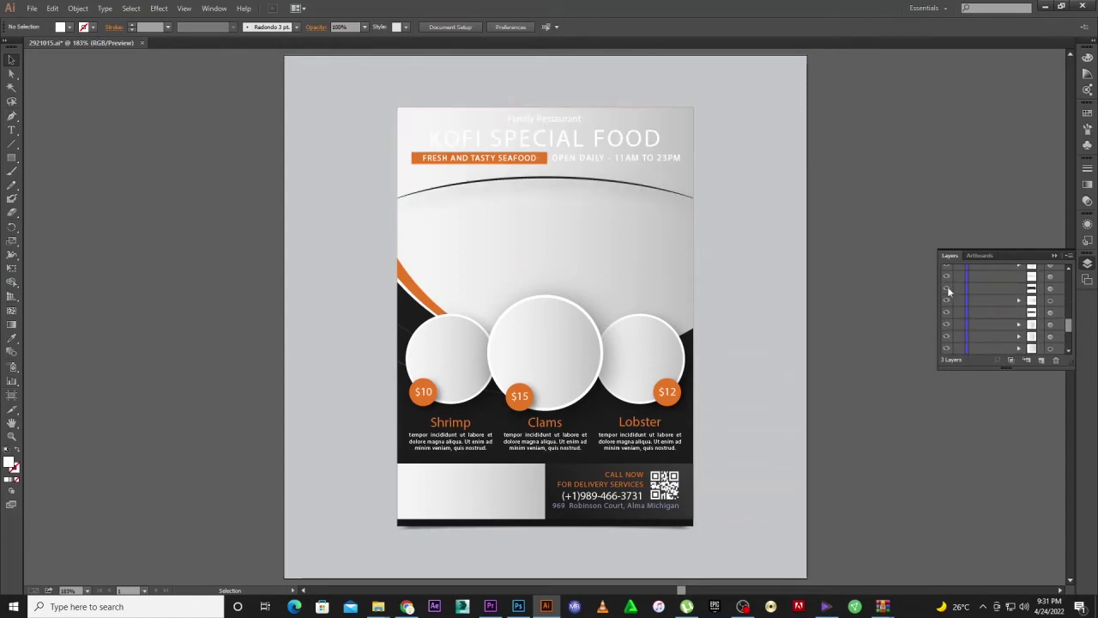
click(947, 289)
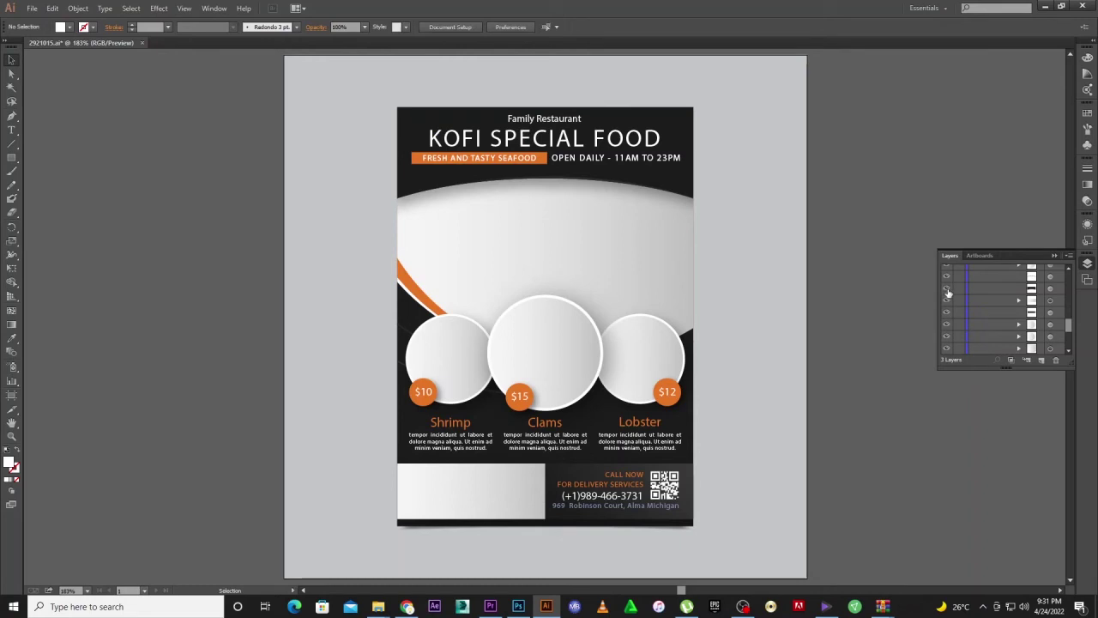
scroll(947, 335, up, 5)
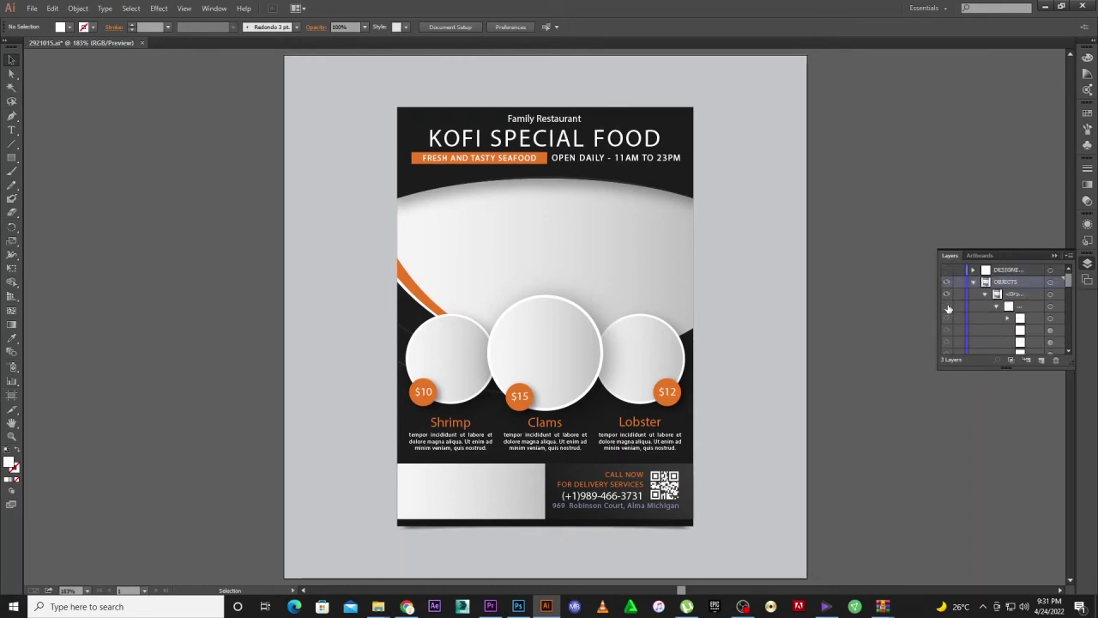
Hide all flyer text, contact info, QR code and the $15, $12 and $10 price badges.
click(948, 308)
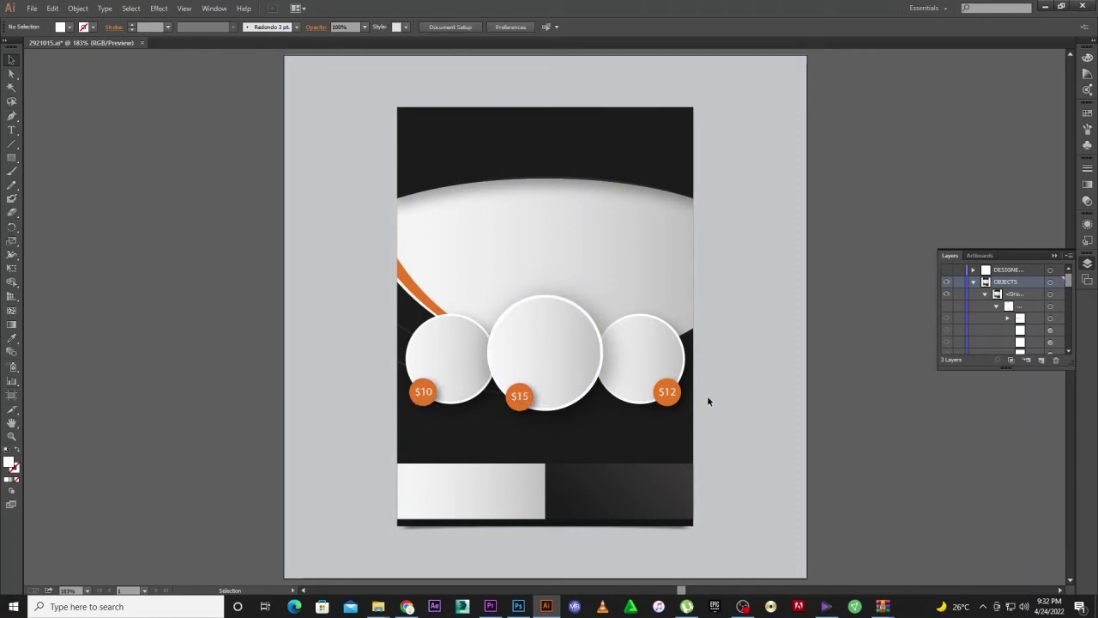
click(996, 307)
scroll(1002, 332, down, 3)
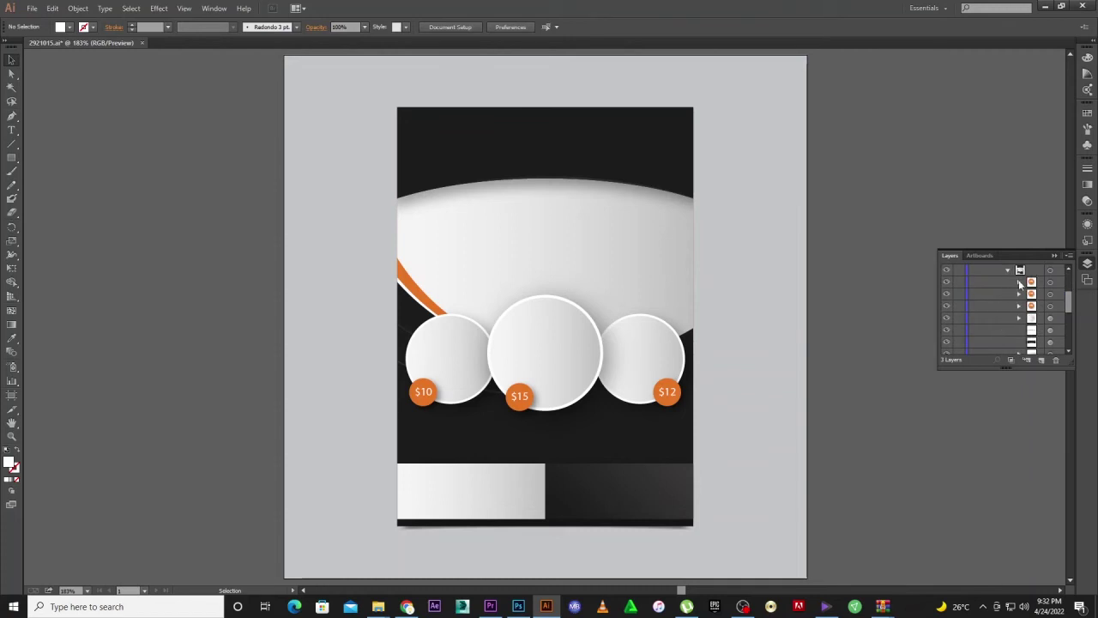
click(947, 283)
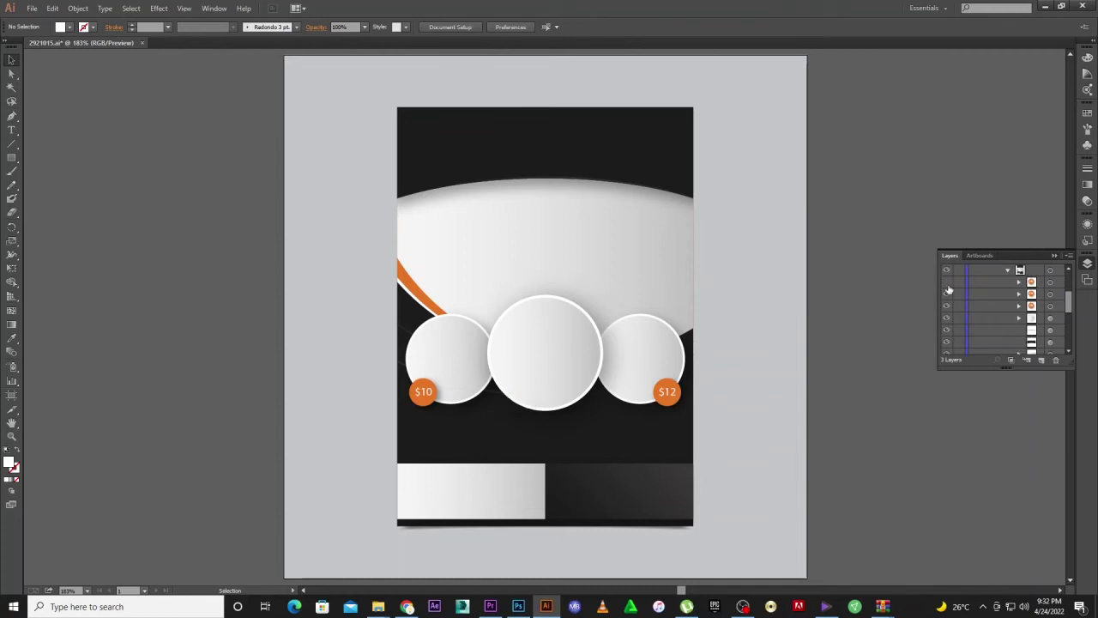
click(947, 293)
click(946, 305)
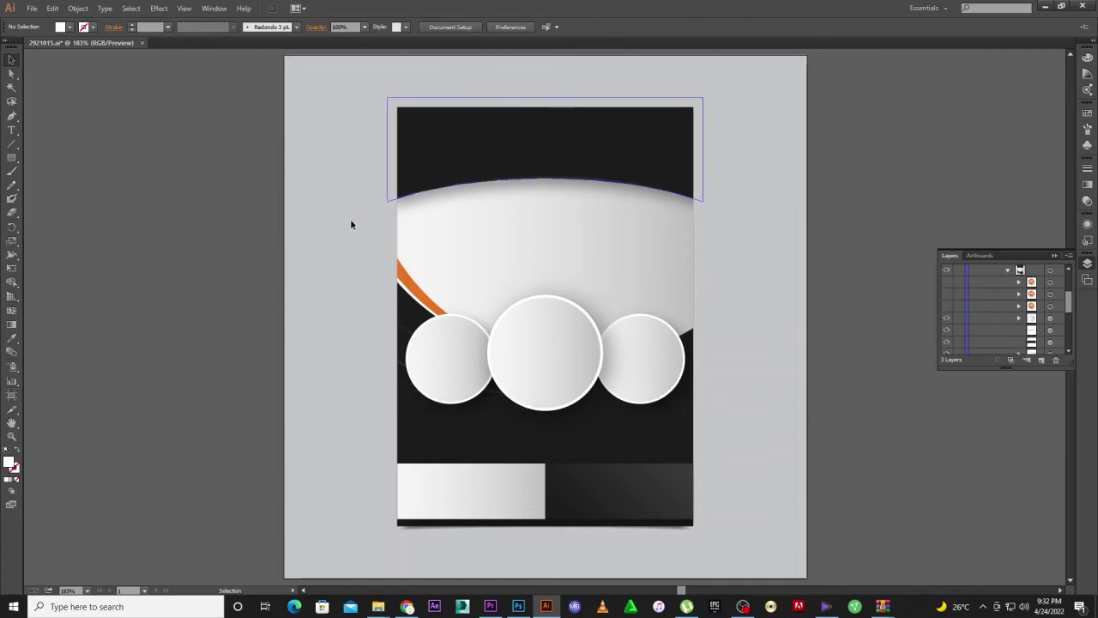
scroll(544, 191, down, 1)
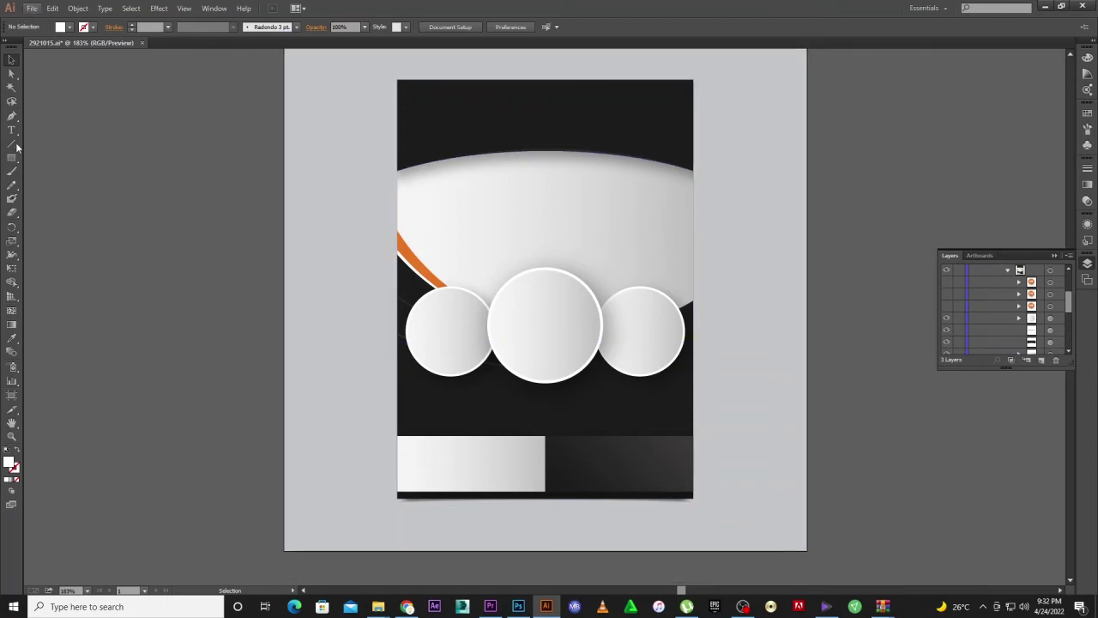
Export the flyer to the Desktop as FOOD FLYER in Photoshop (*.PSD) format.
click(31, 8)
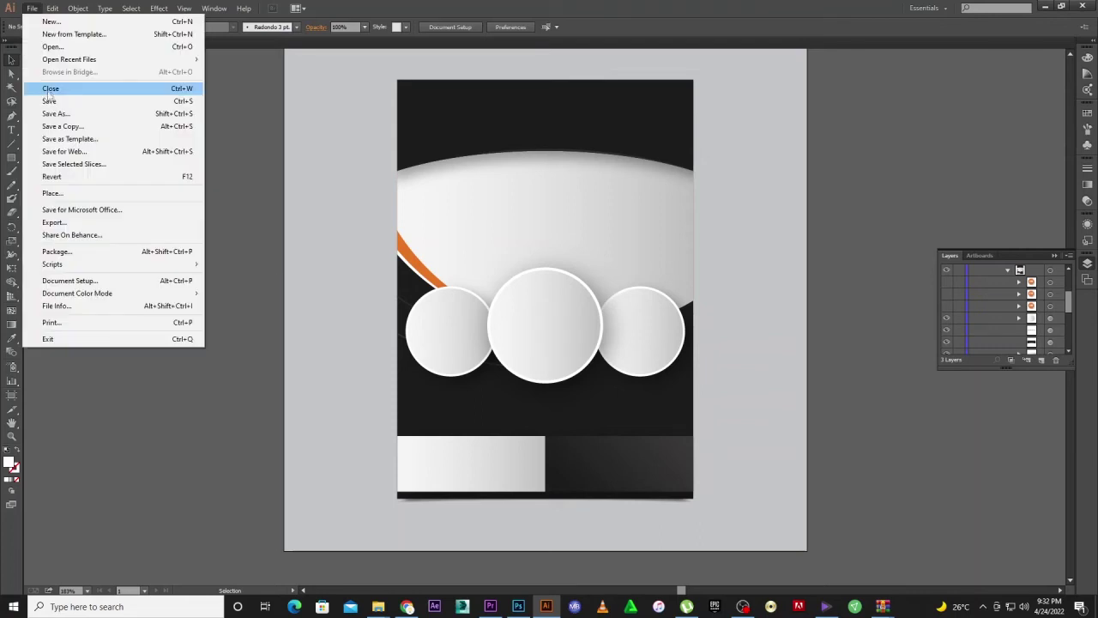
click(96, 227)
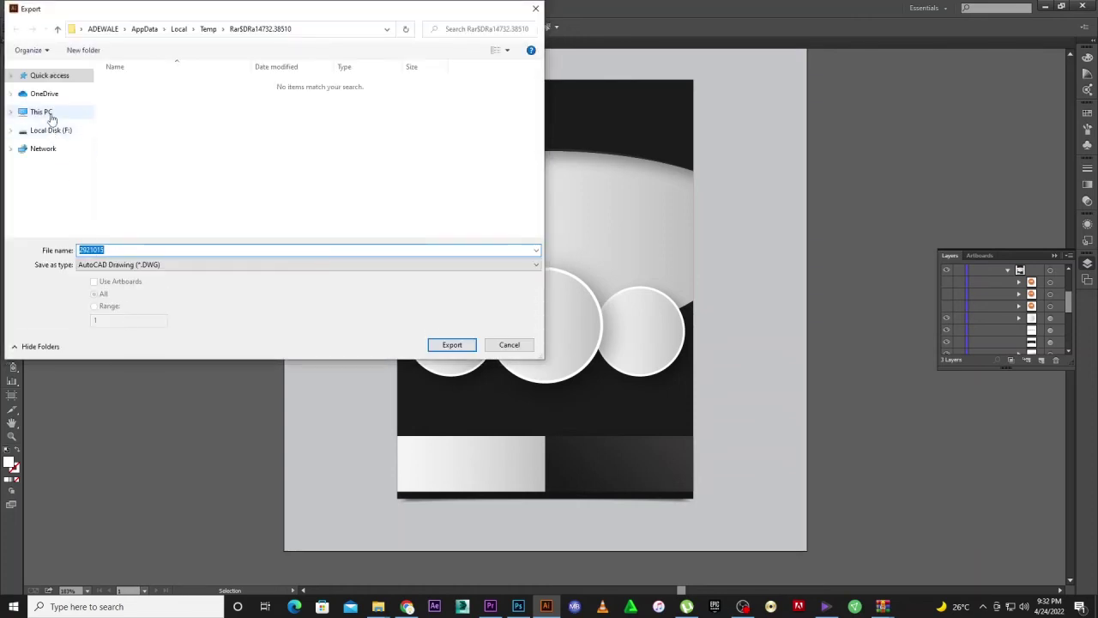
click(48, 89)
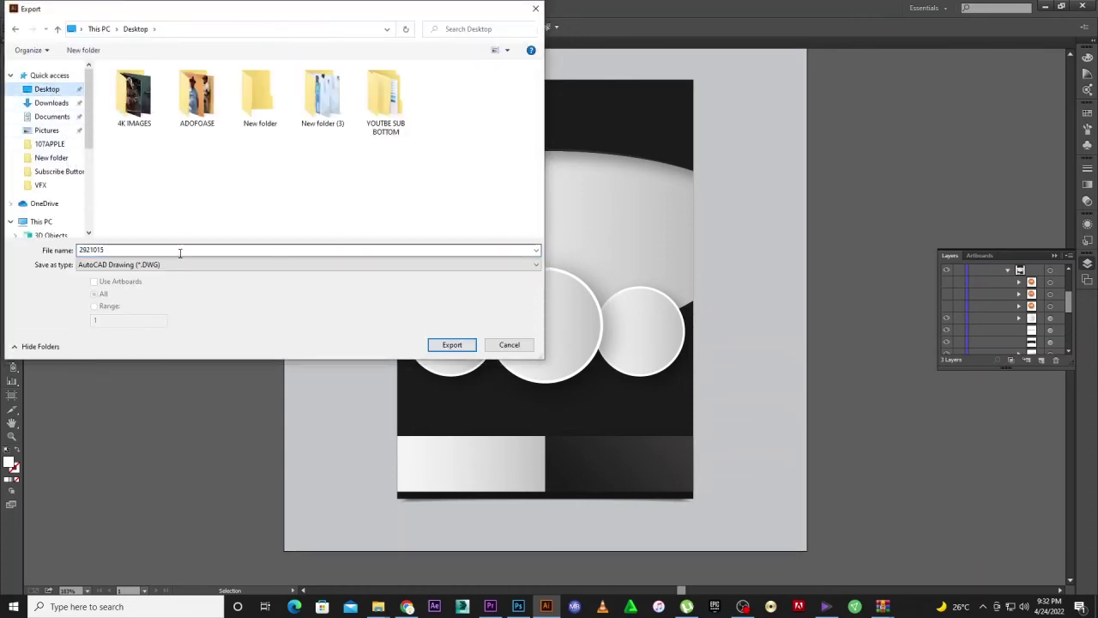
double_click(181, 252)
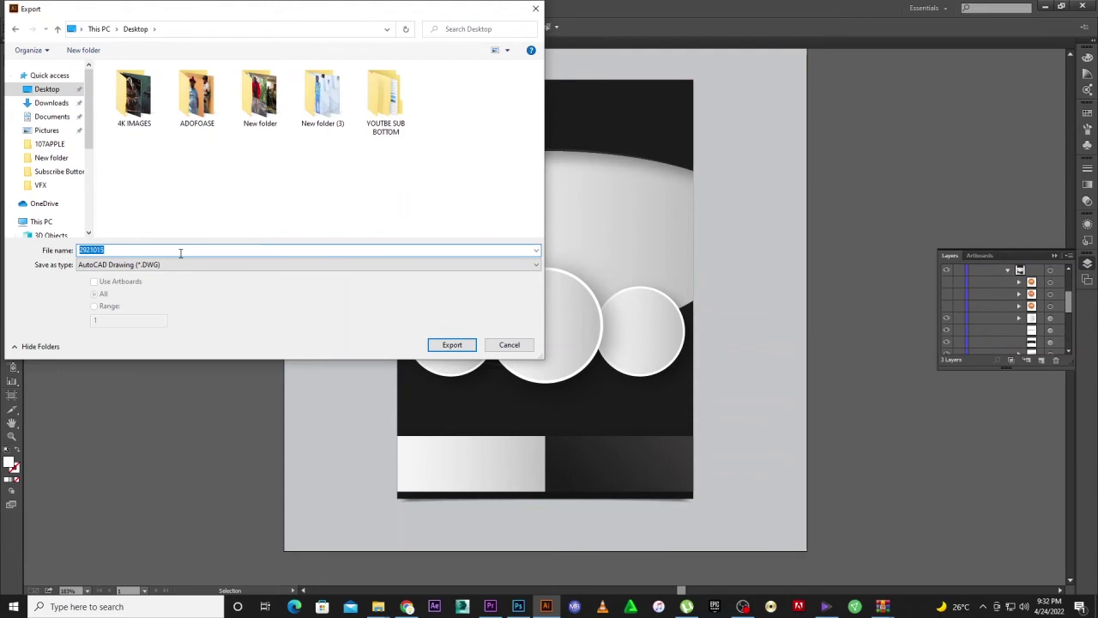
text(FOOD FLYER)
click(170, 265)
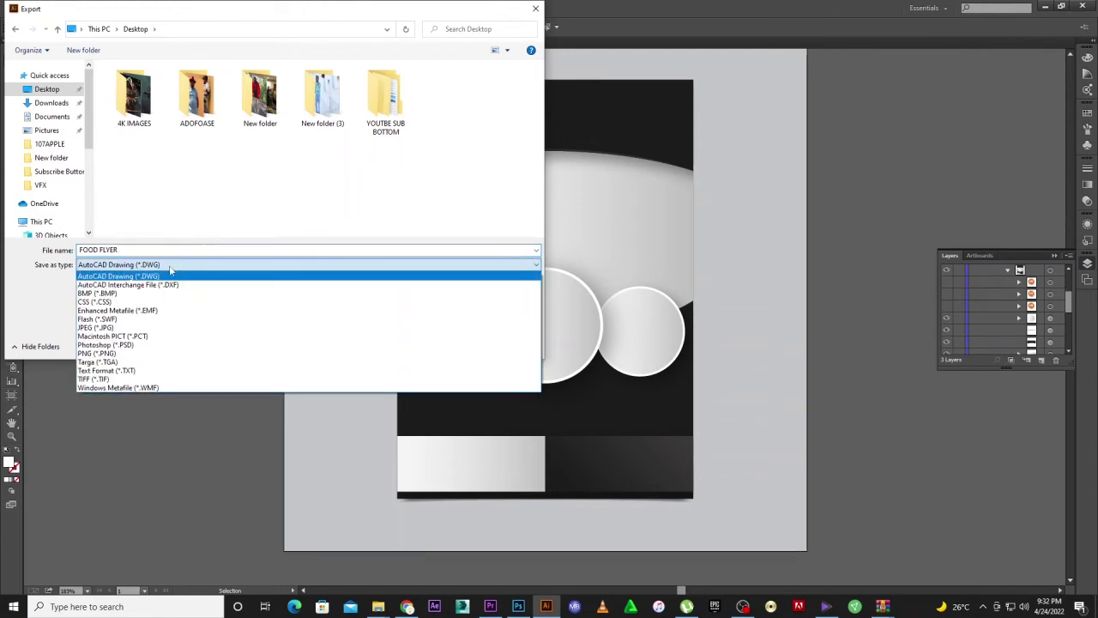
click(120, 345)
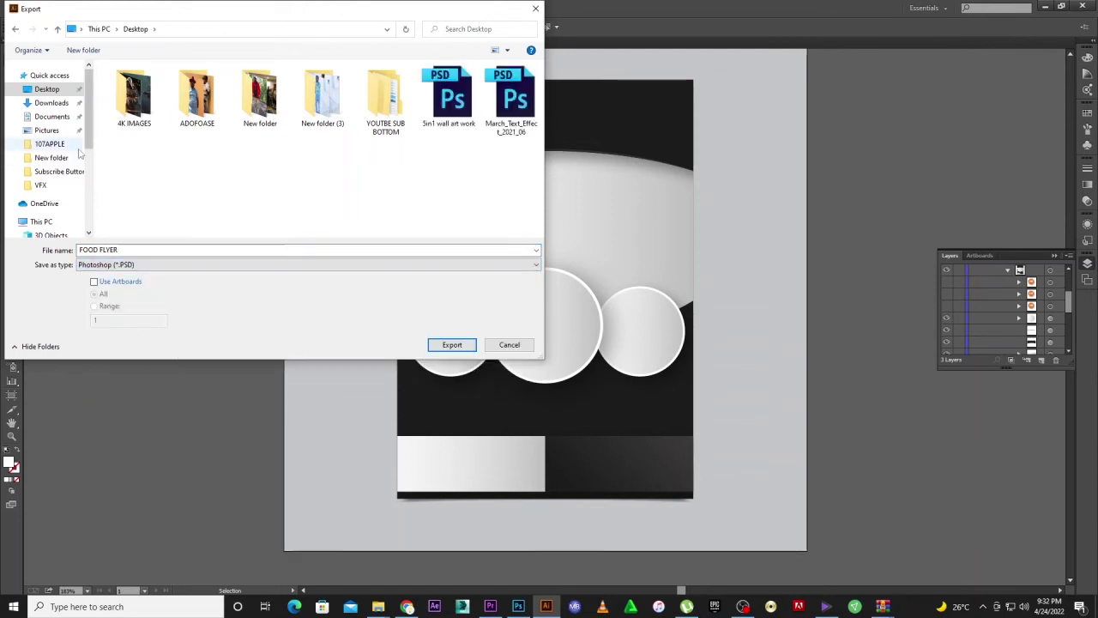
click(451, 346)
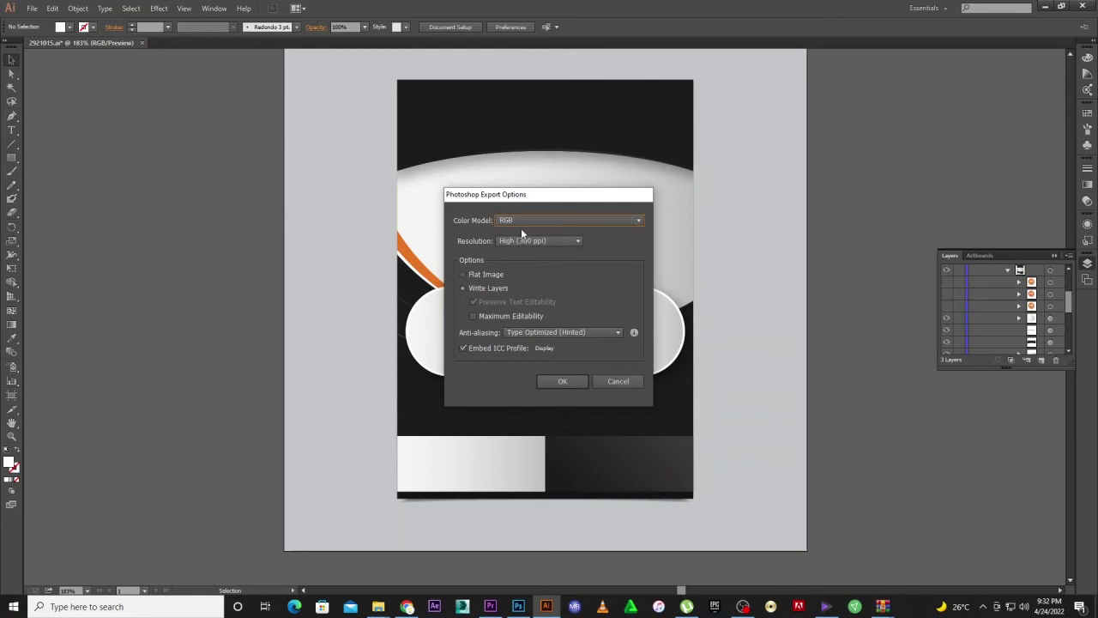
Confirm PSD export options of RGB, High 300 ppi and Type Optimized anti-aliasing, accepting the flattening notice.
click(517, 218)
click(515, 228)
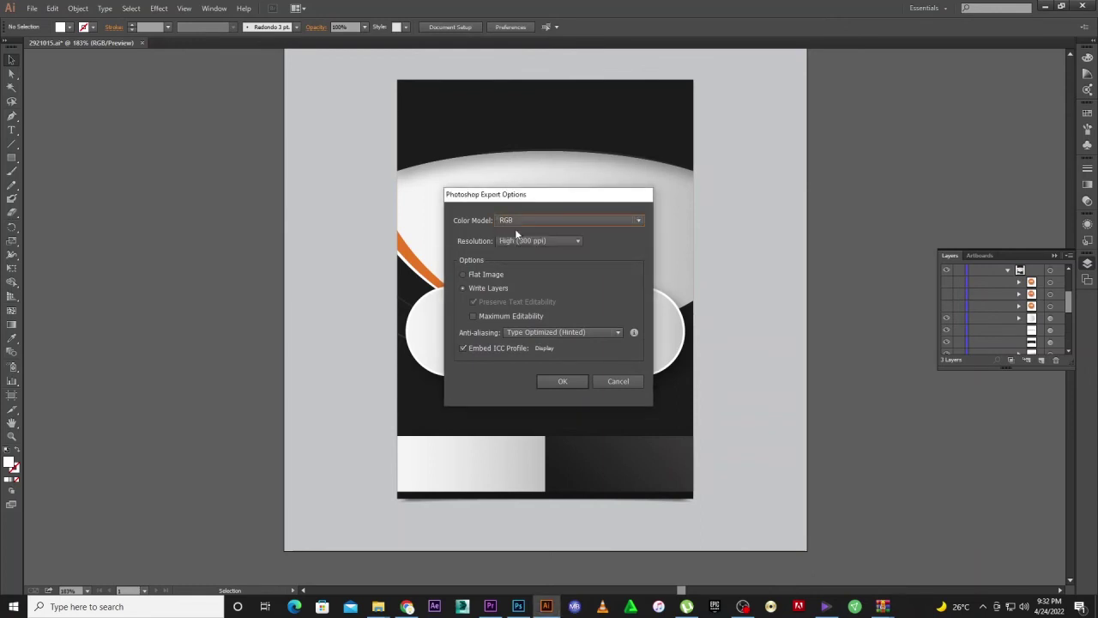
click(523, 240)
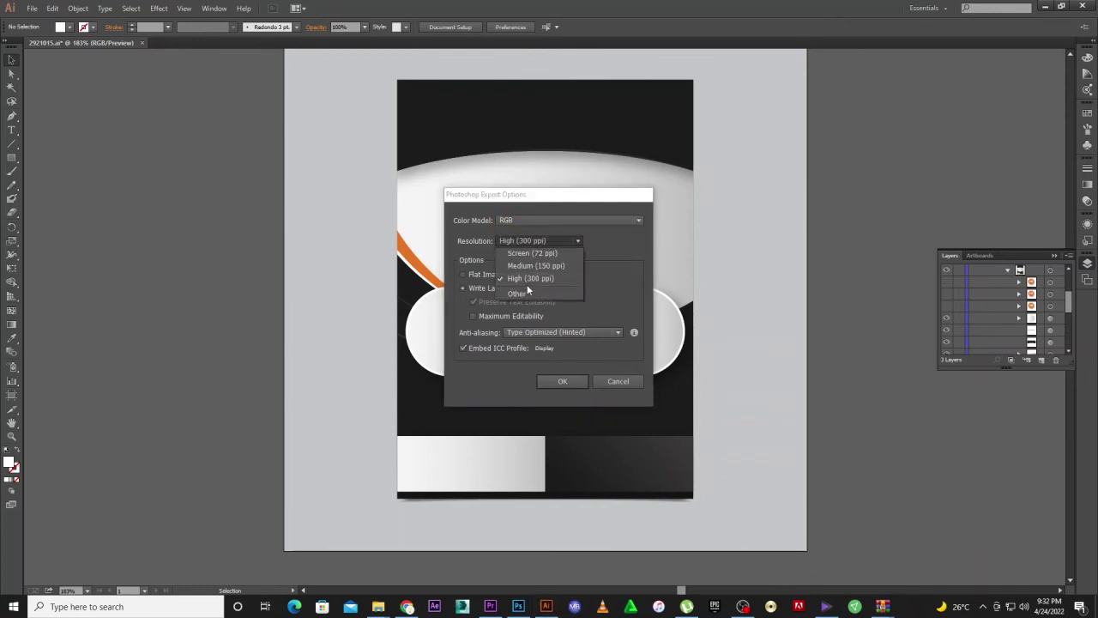
click(528, 280)
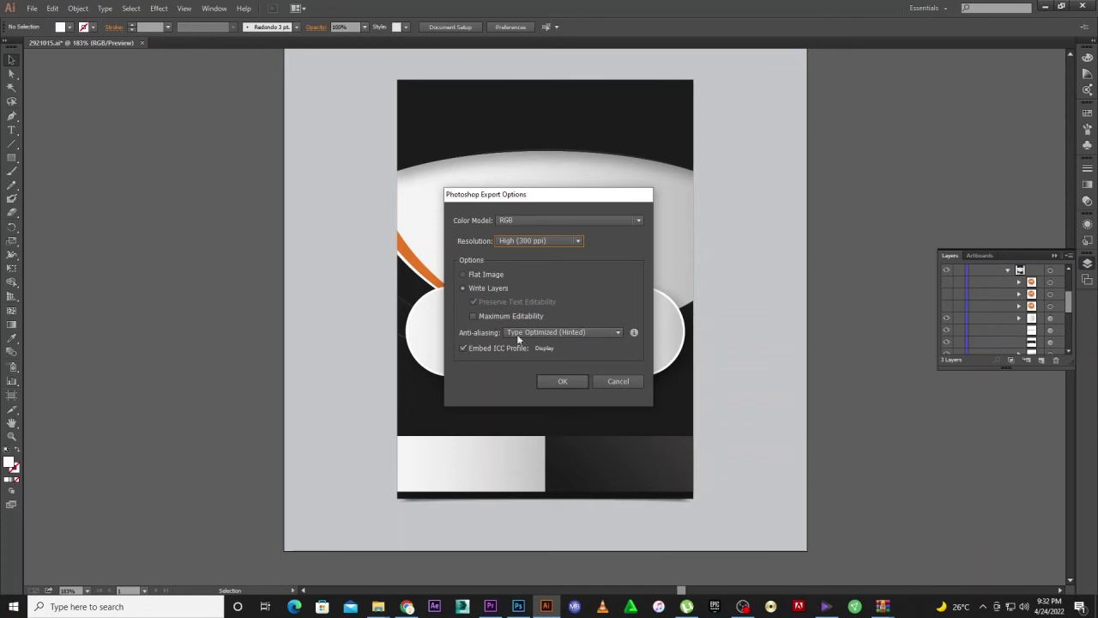
click(546, 331)
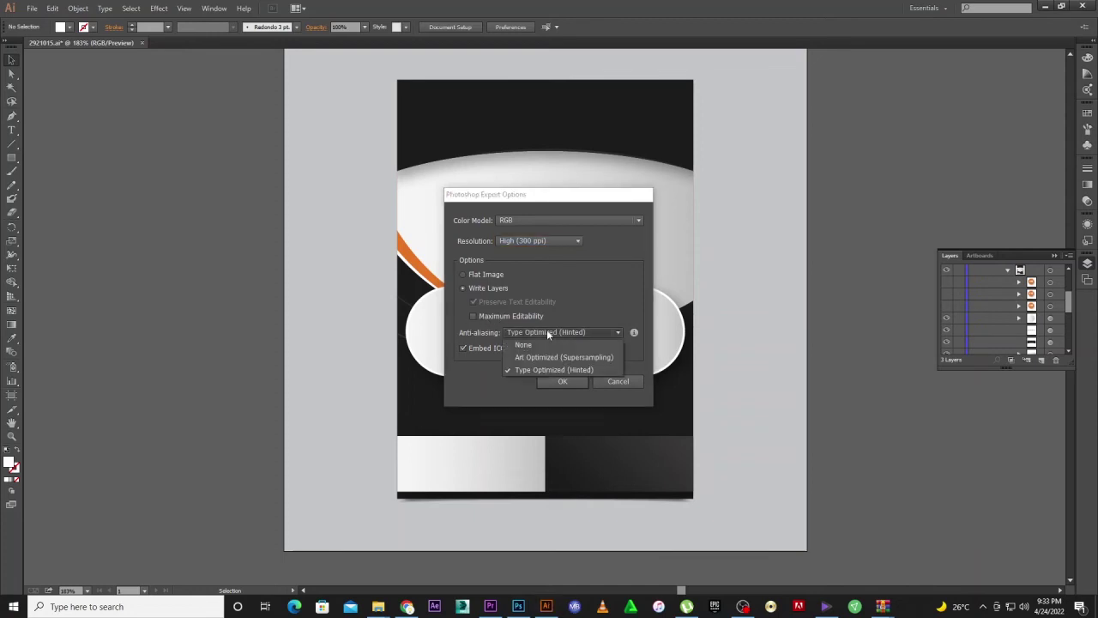
click(546, 331)
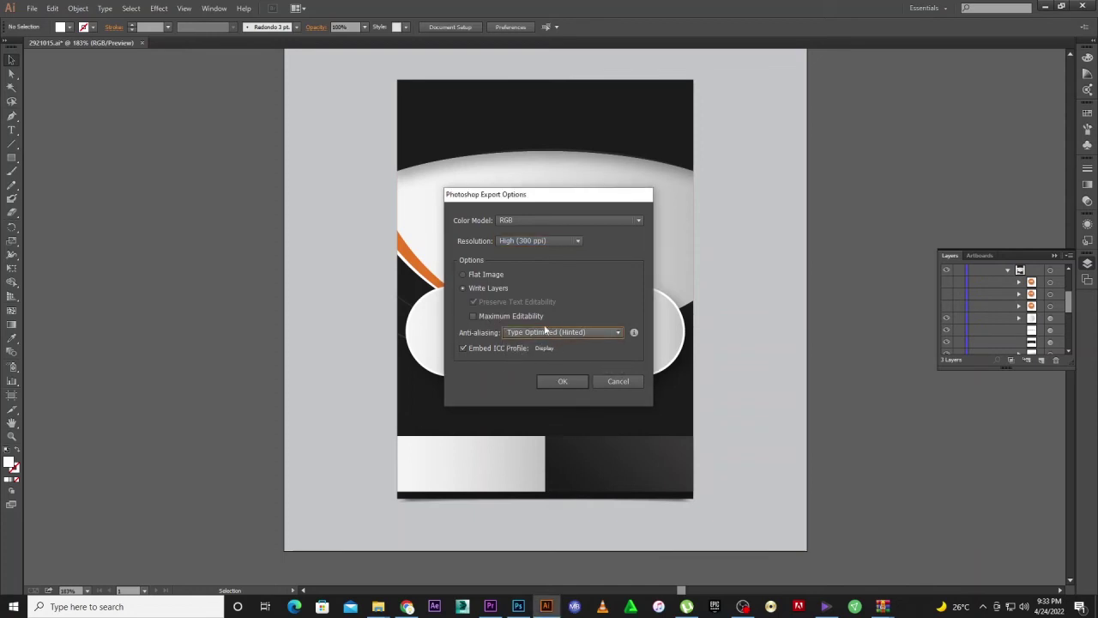
click(563, 382)
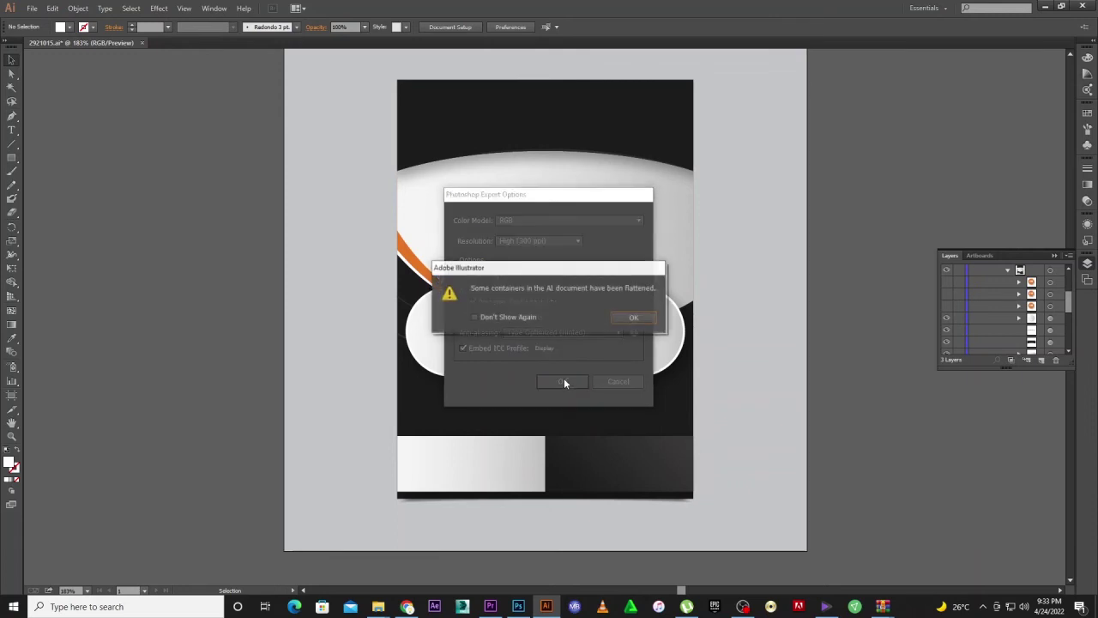
click(629, 317)
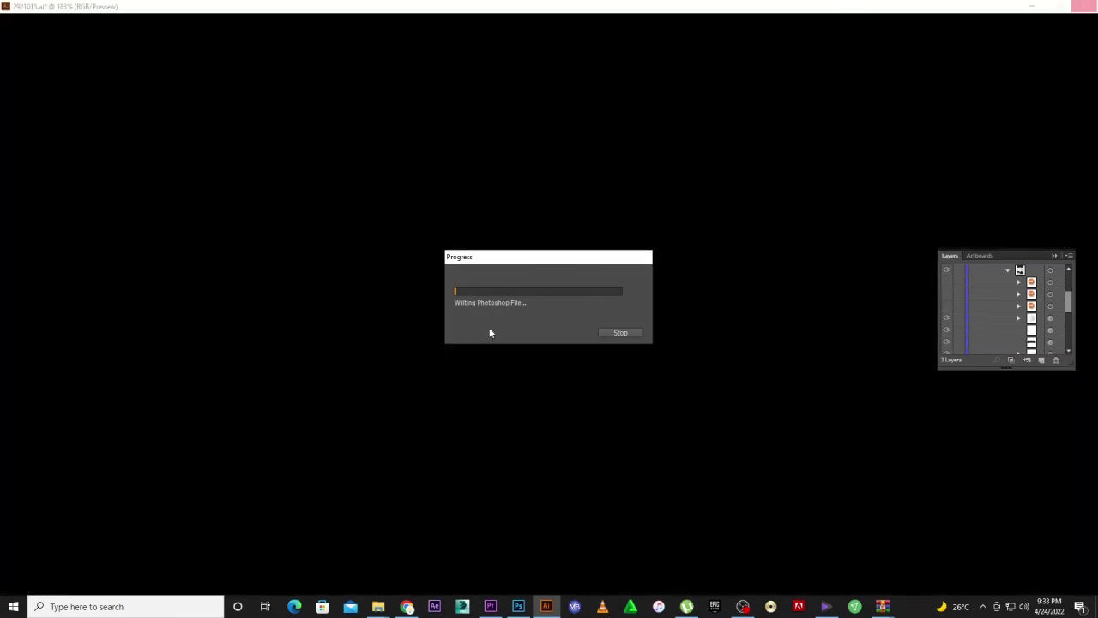
Zoom in and out over the finished burger flyer 432.psd, then return to the Chrome burger image search.
click(518, 606)
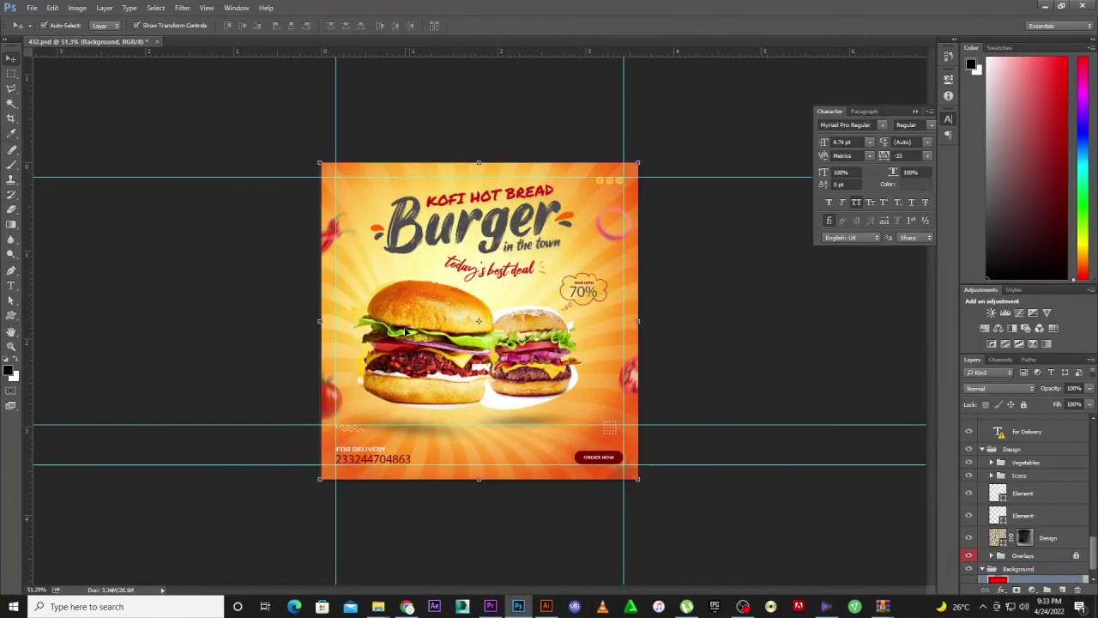
scroll(473, 332, up, 2)
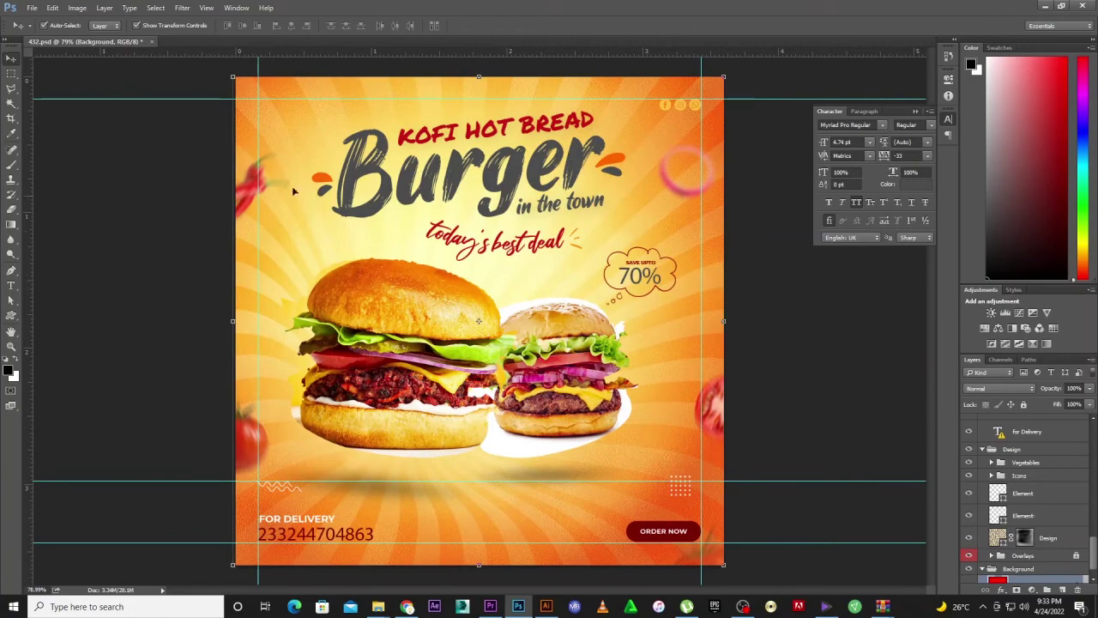
scroll(669, 390, down, 1)
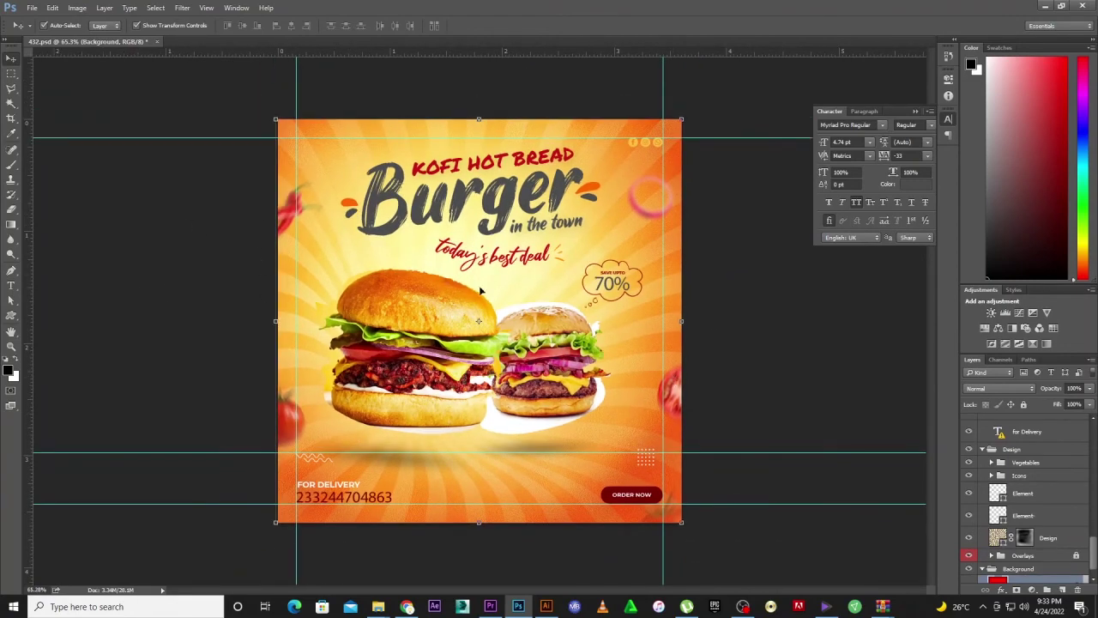
scroll(480, 291, up, 3)
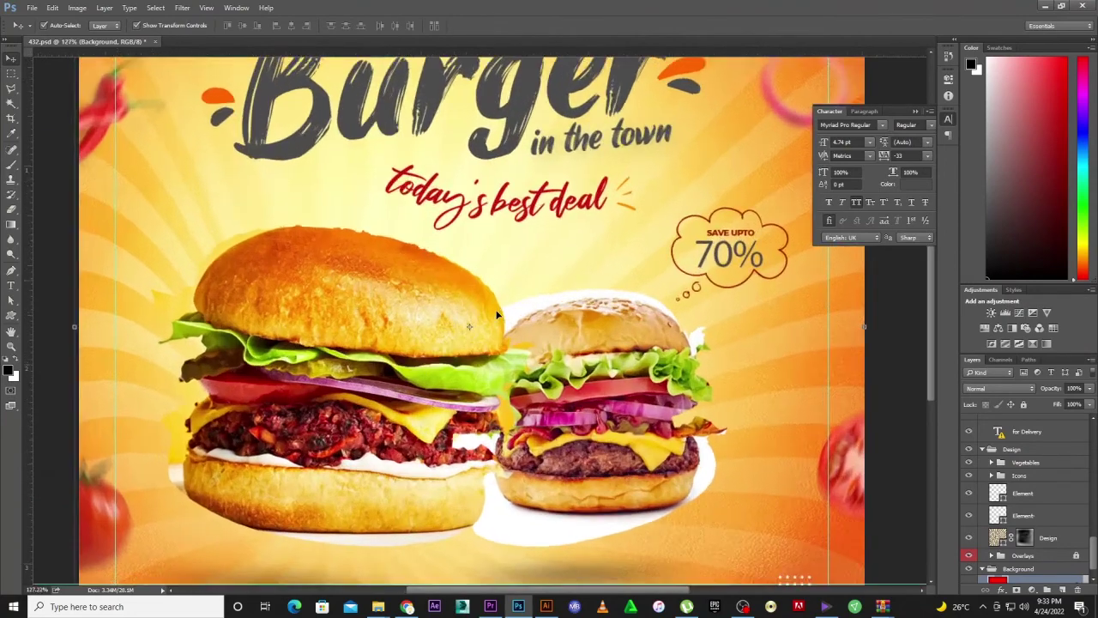
scroll(496, 315, down, 2)
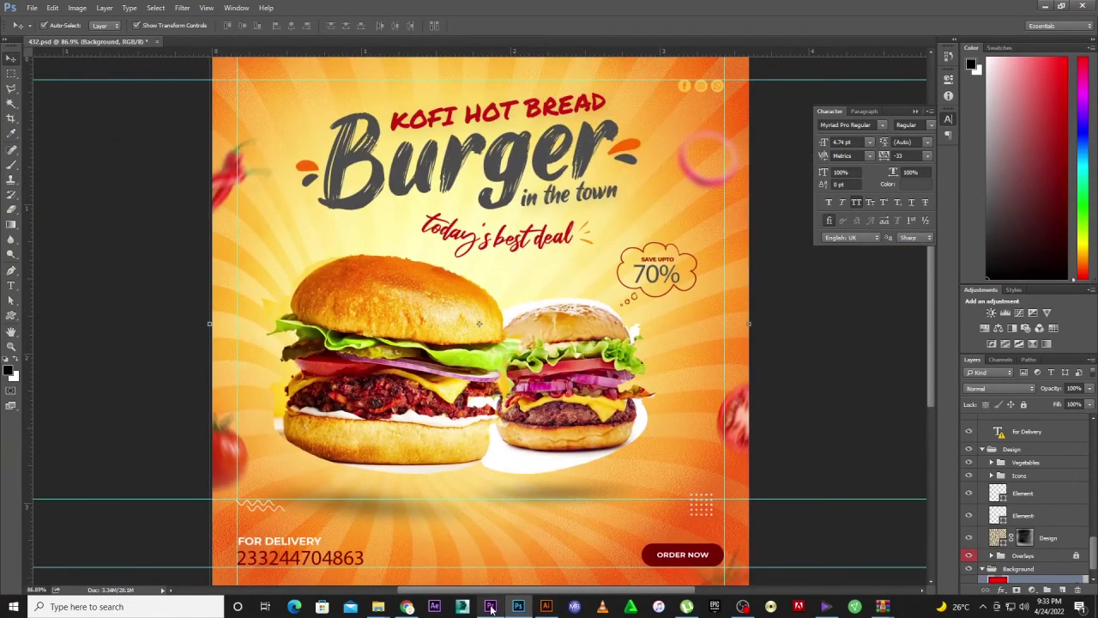
mouse_move(490, 607)
mouse_move(407, 606)
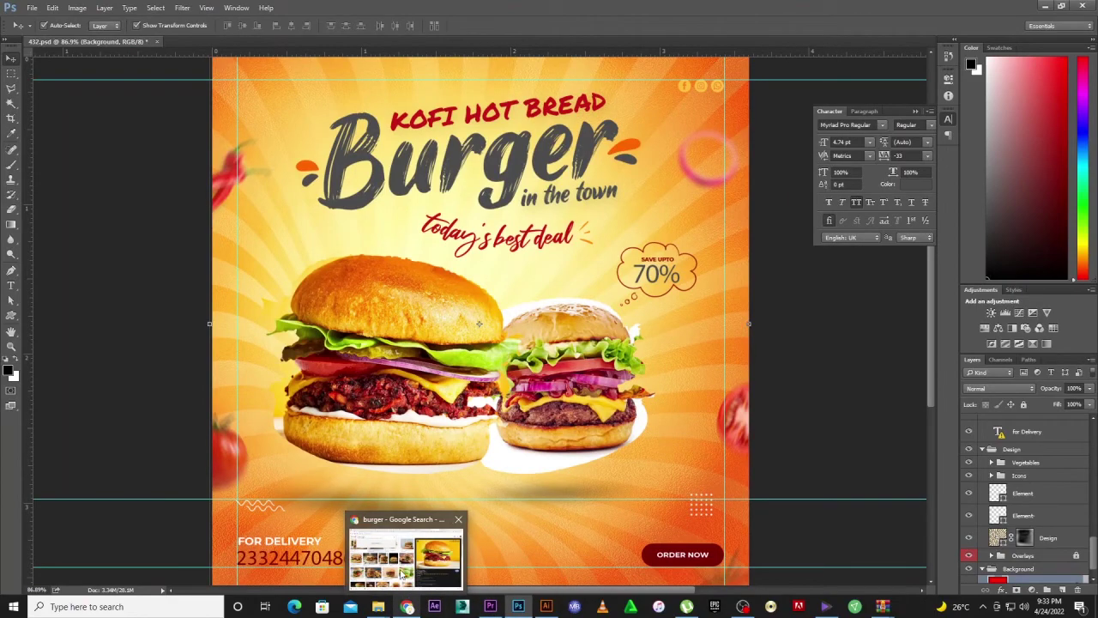
click(403, 562)
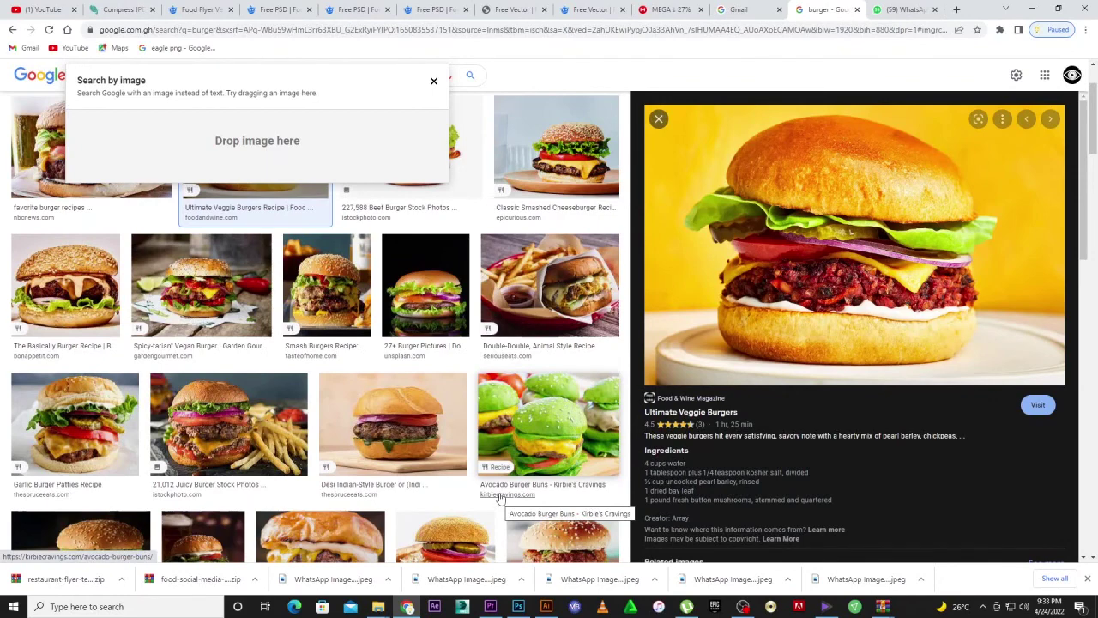
Browse the Freepik 'Food Flyer Vectors' results, then show the Windows desktop with Win+D.
click(206, 10)
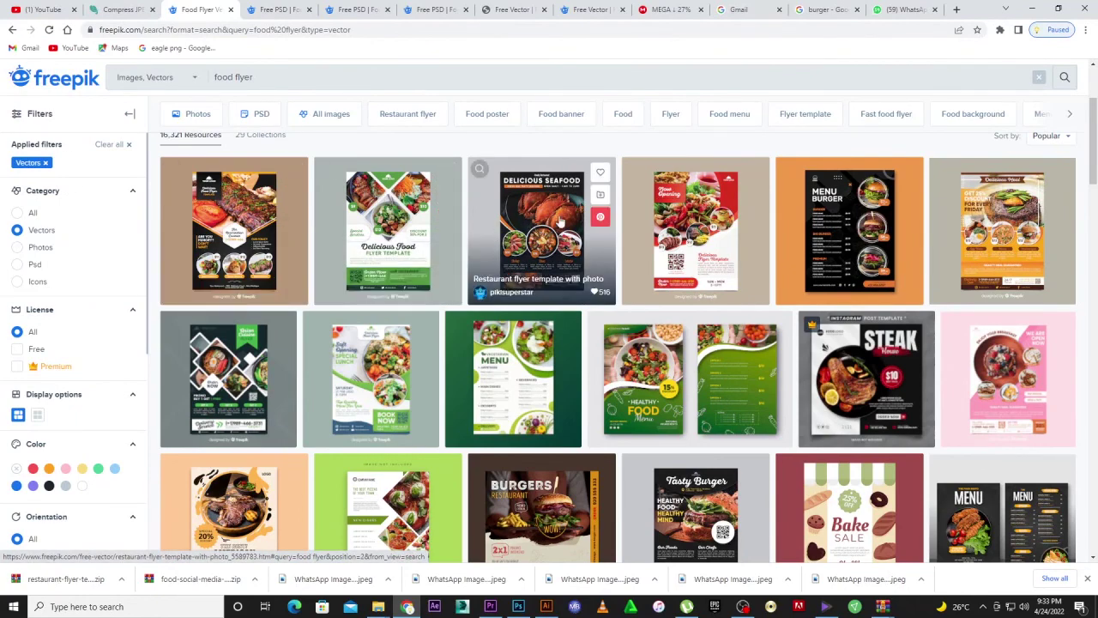
click(518, 606)
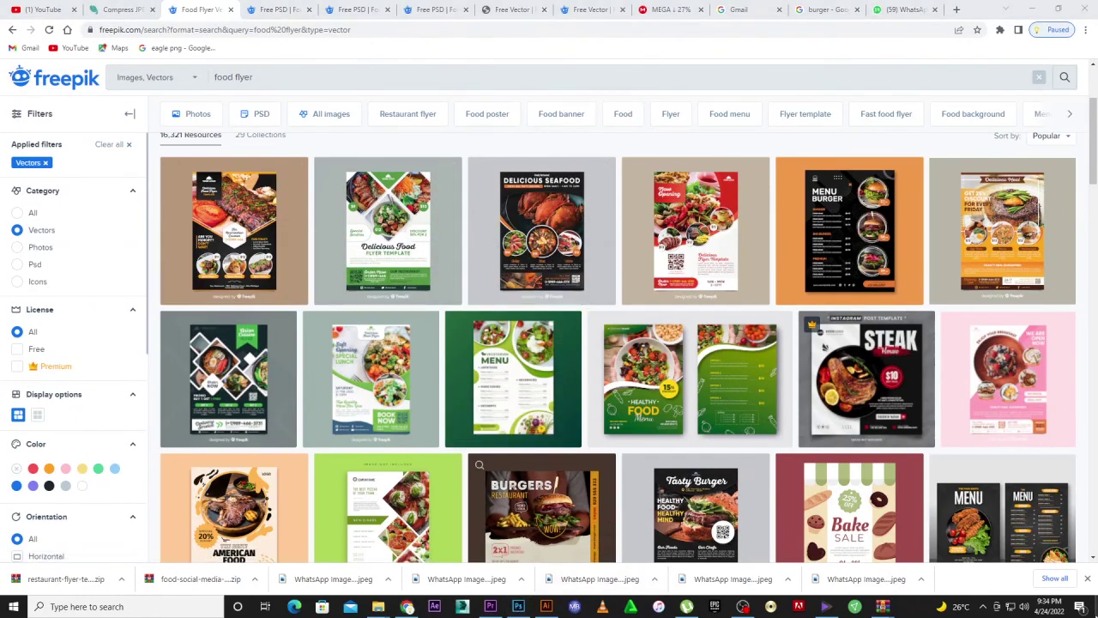
key(super+d)
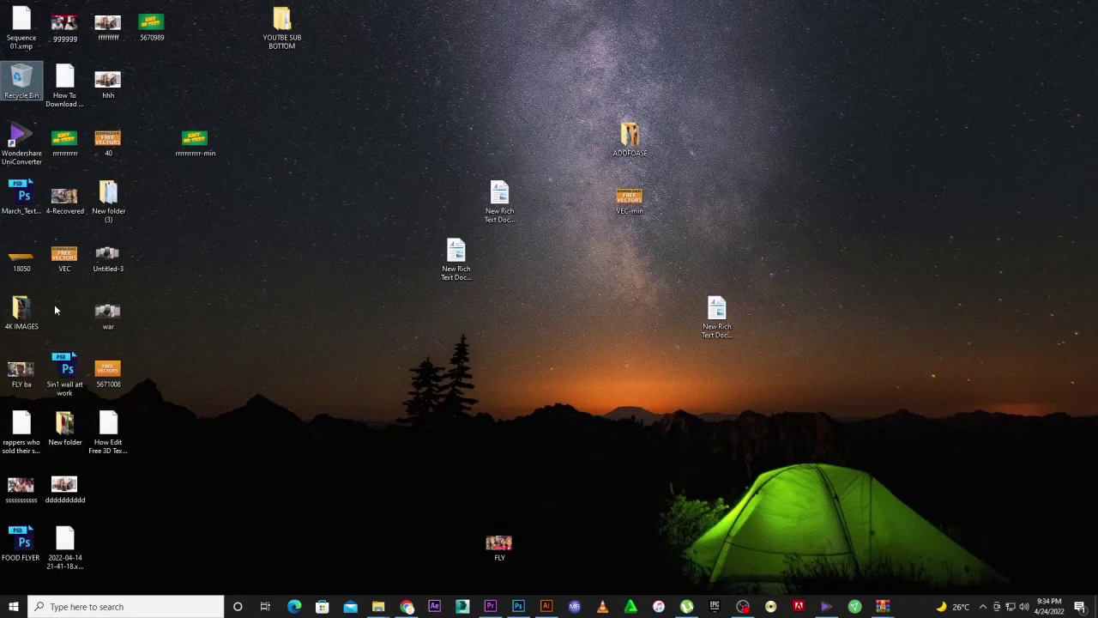
Open the exported FOOD FLYER.psd from the desktop in Photoshop.
right_click(207, 236)
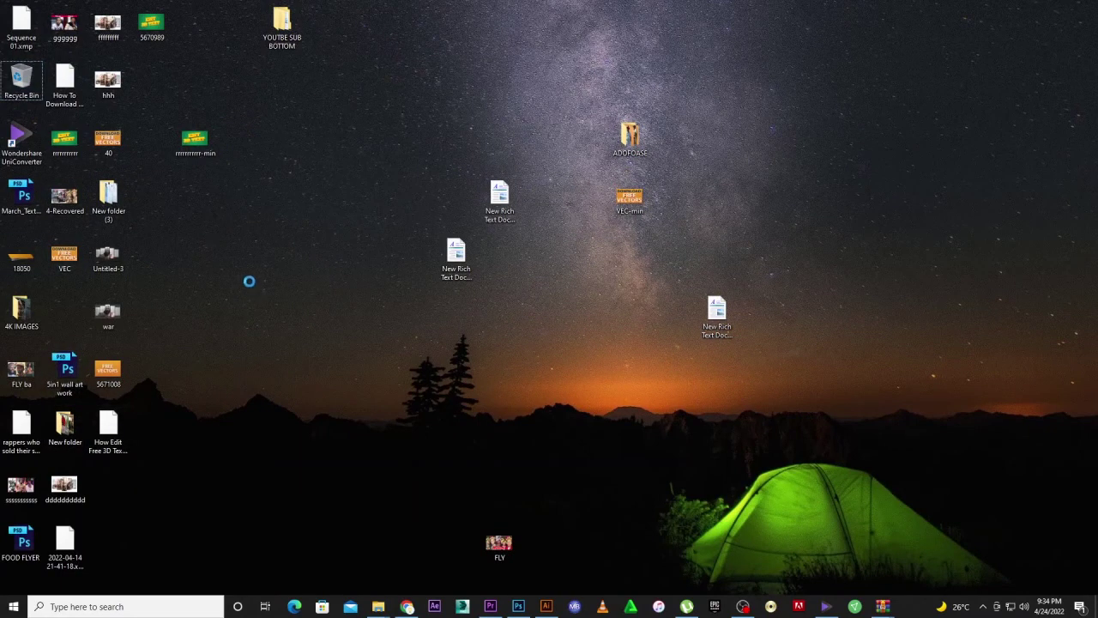
click(369, 369)
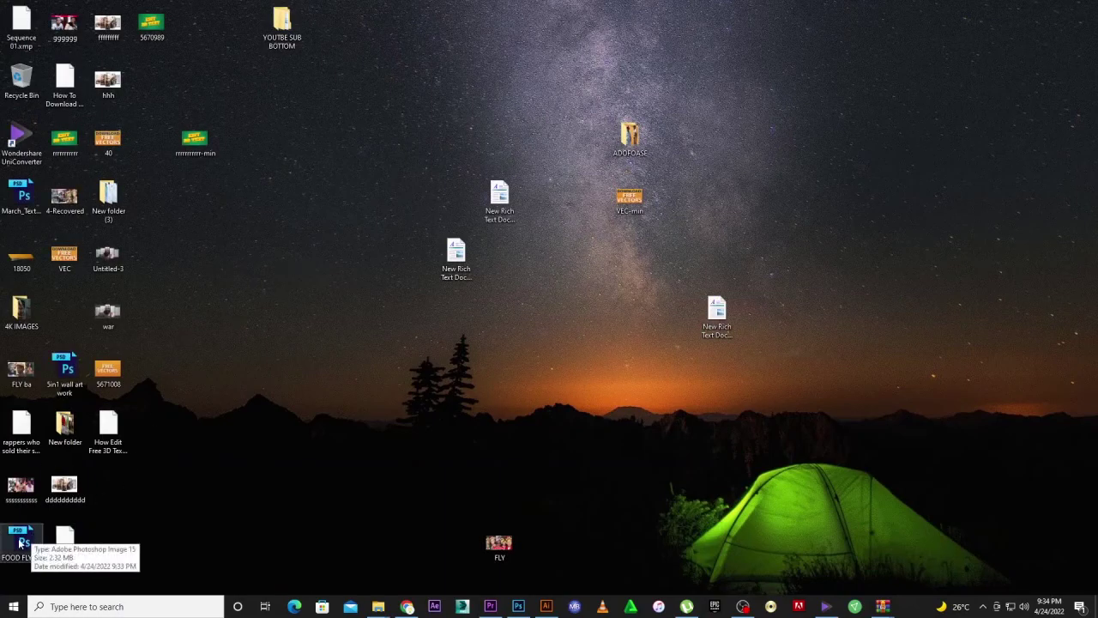
click(21, 542)
double_click(21, 542)
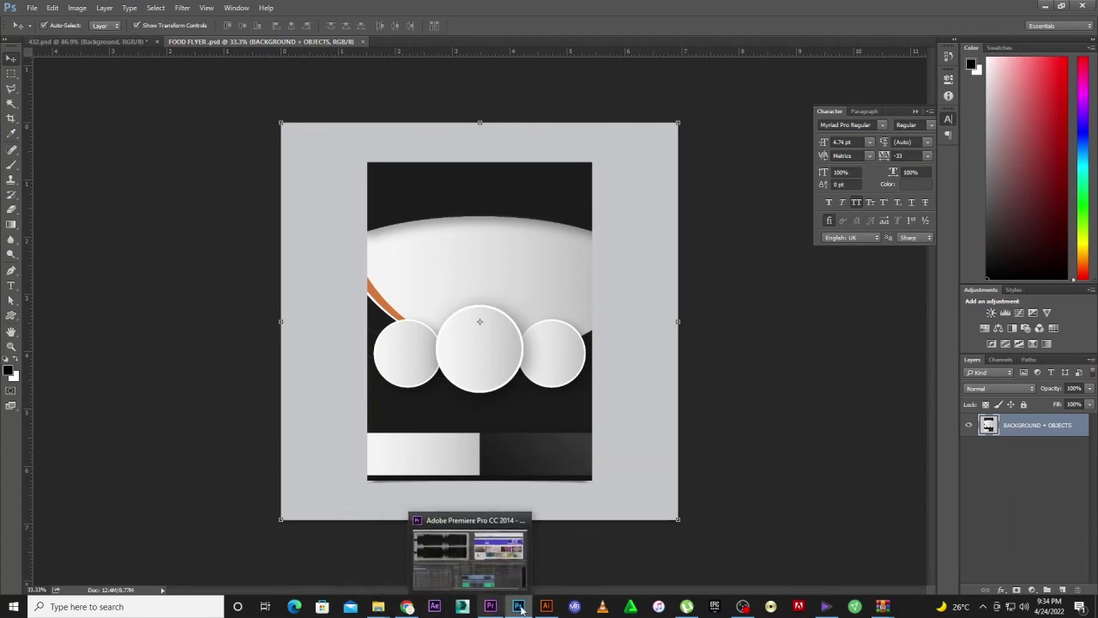
Switch to Chrome and scroll the Freepik 'food flyer' results back to the top.
mouse_move(547, 611)
click(407, 606)
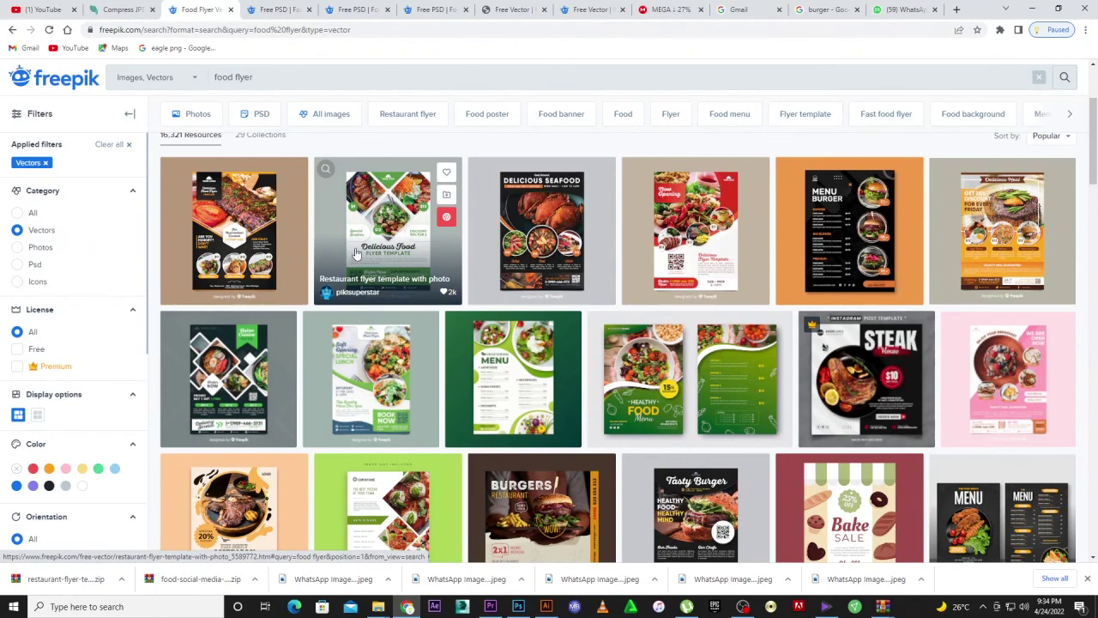
scroll(357, 255, up, 3)
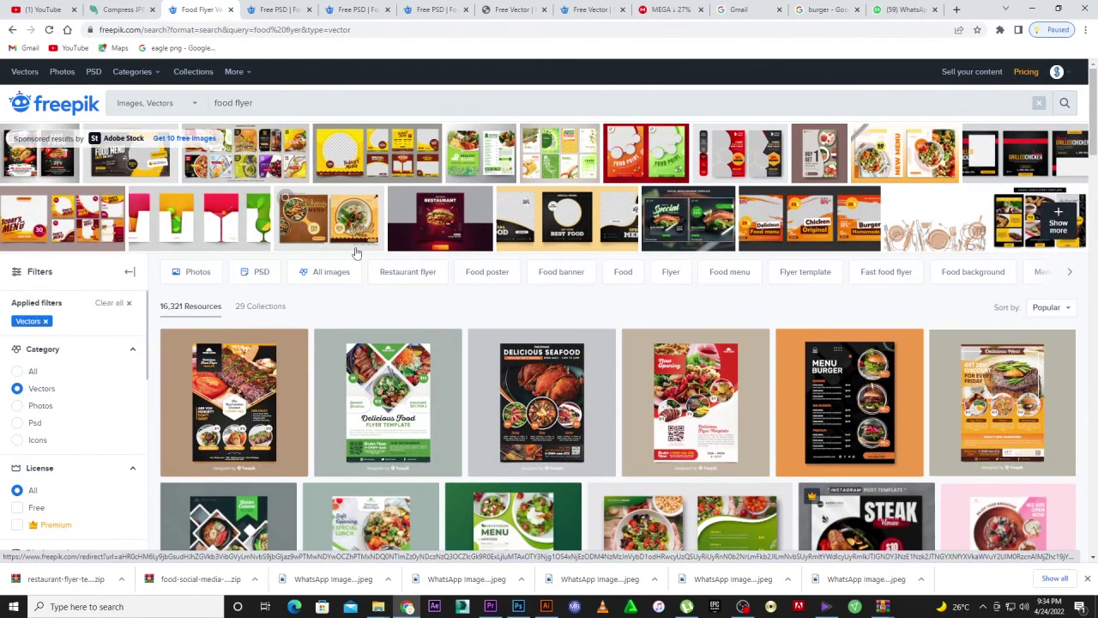